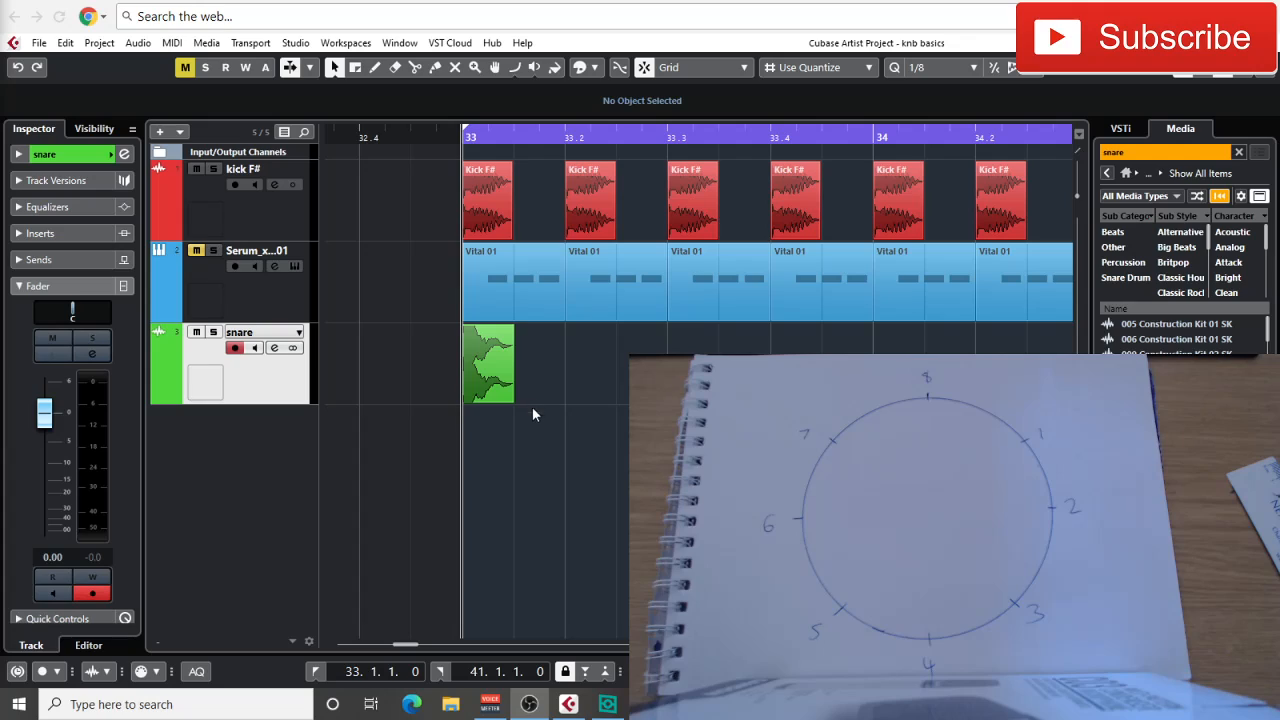
# - Shorten the loop range so that it ends at bar 34
pyautogui.click(500, 375)
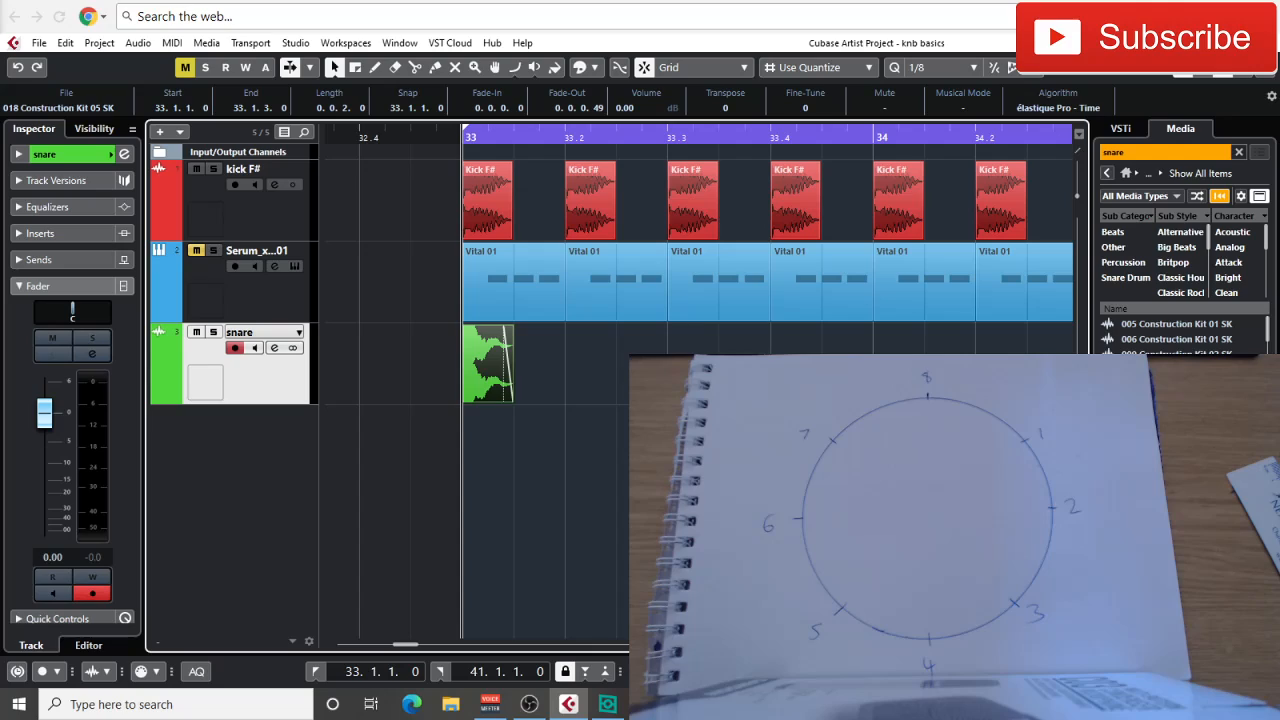
pyautogui.click(584, 370)
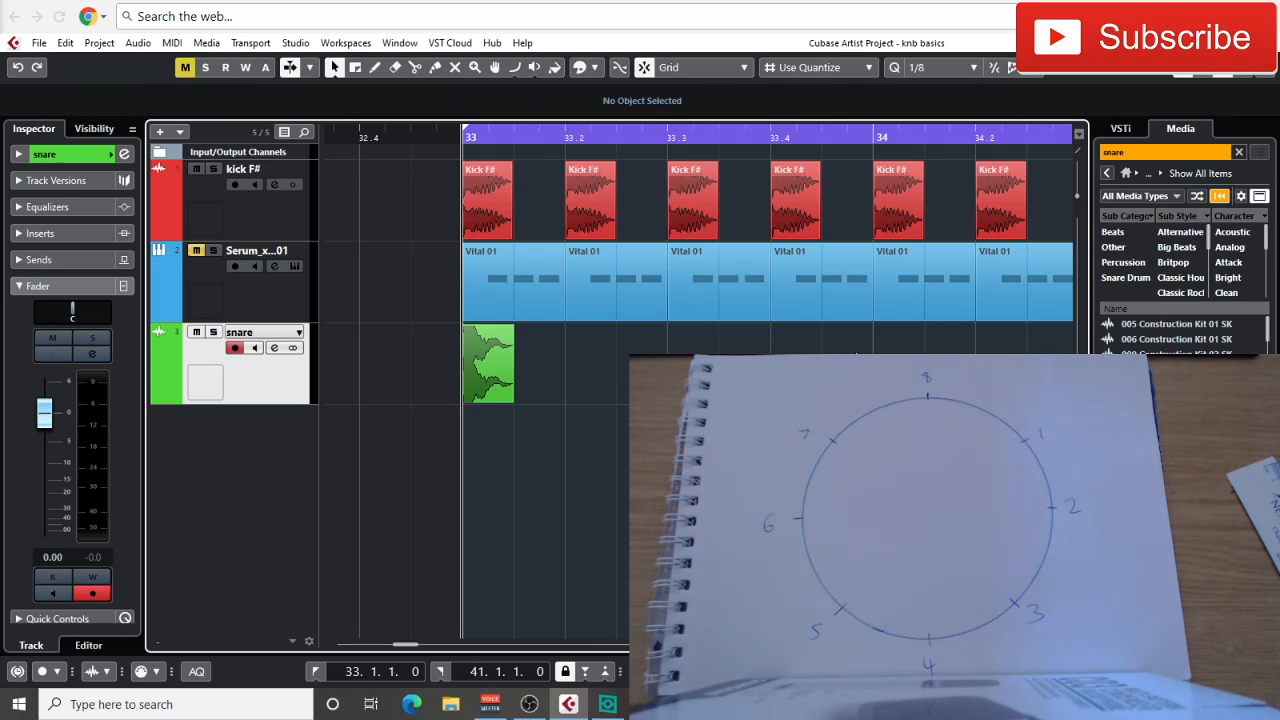
pyautogui.keyDown('alt'); pyautogui.click(872, 140); pyautogui.keyUp('alt')
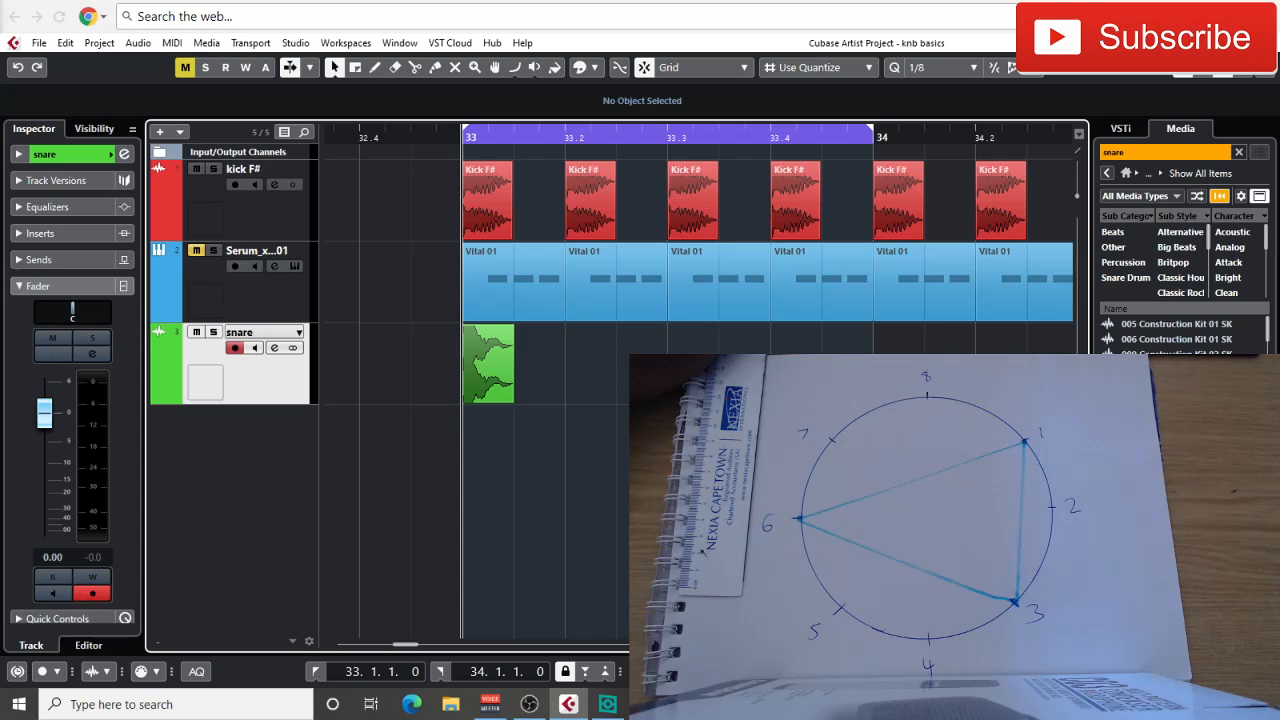
# - Copy the snare hit at bar 33 to positions 33.2.1 and 33.3.3 on the snare track
pyautogui.moveTo(489, 403); pyautogui.dragTo(590, 385)
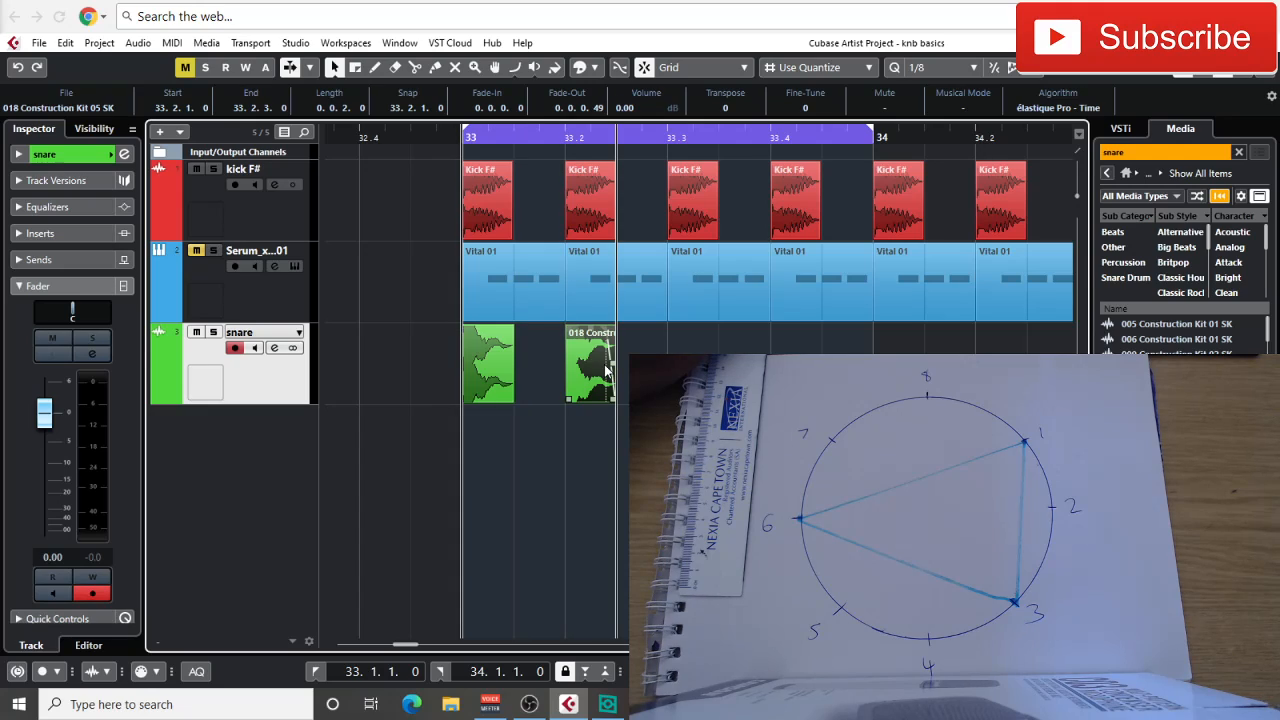
pyautogui.click(662, 375)
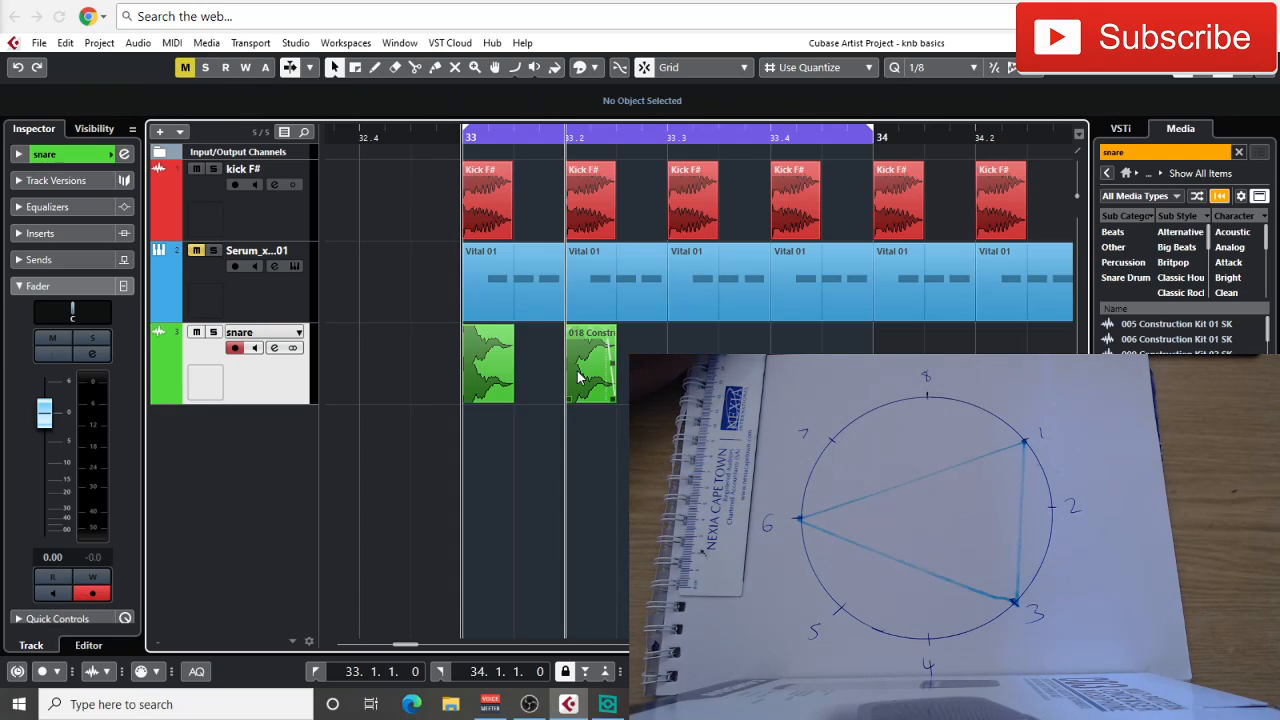
pyautogui.moveTo(583, 375); pyautogui.dragTo(740, 370)
pyautogui.click(492, 377)
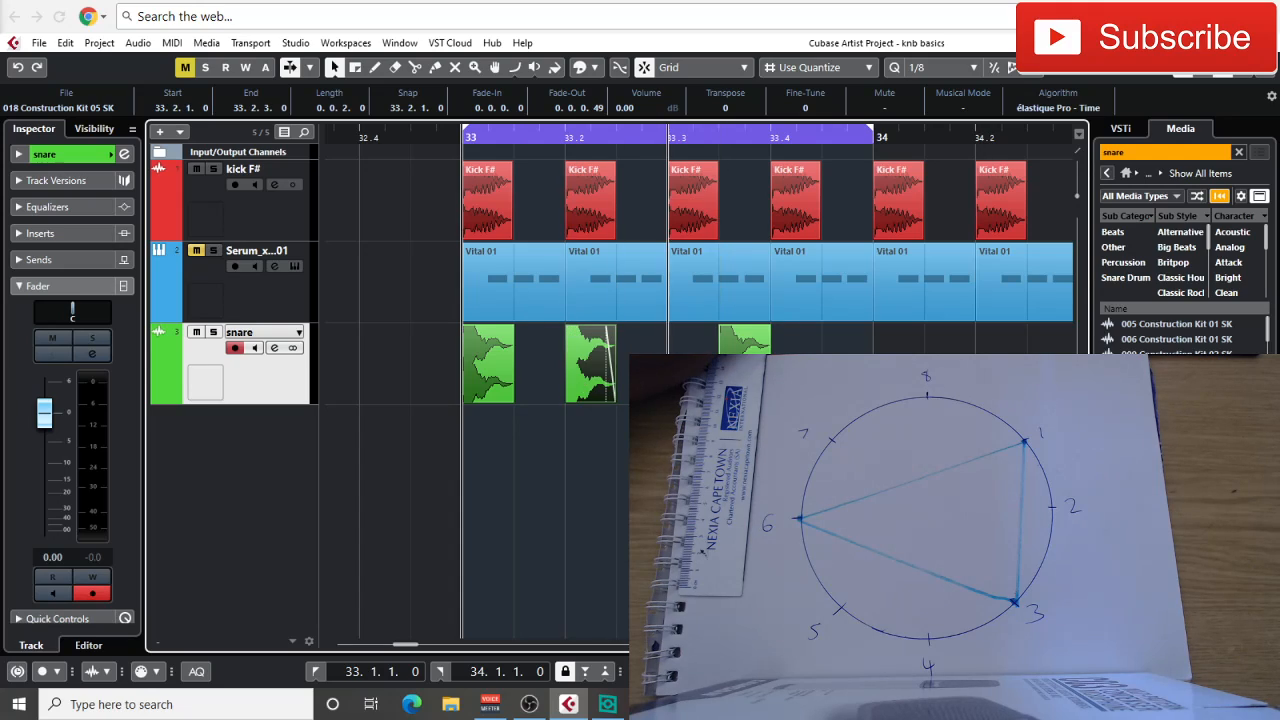
pyautogui.click(745, 345)
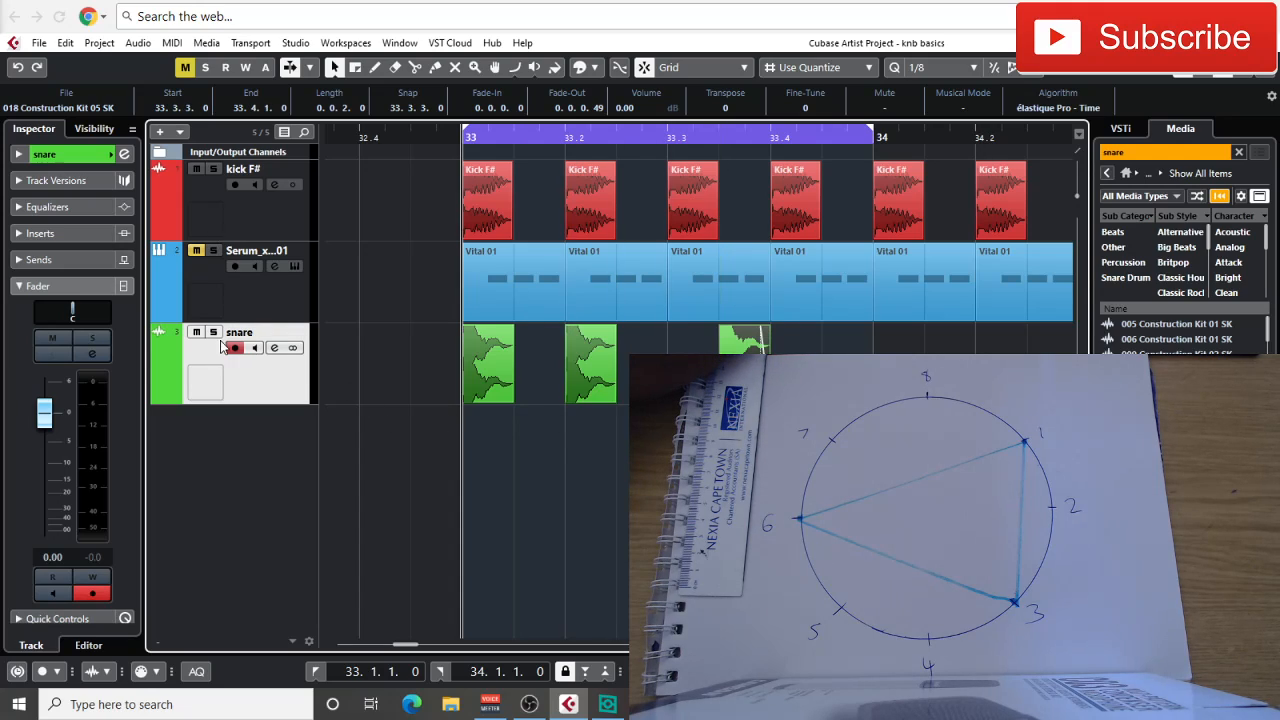
# - Play the loop with kick and snare soloed, setting the kick level to about -2.6 dB and the snare level to -3.05 dB
pyautogui.press('space')
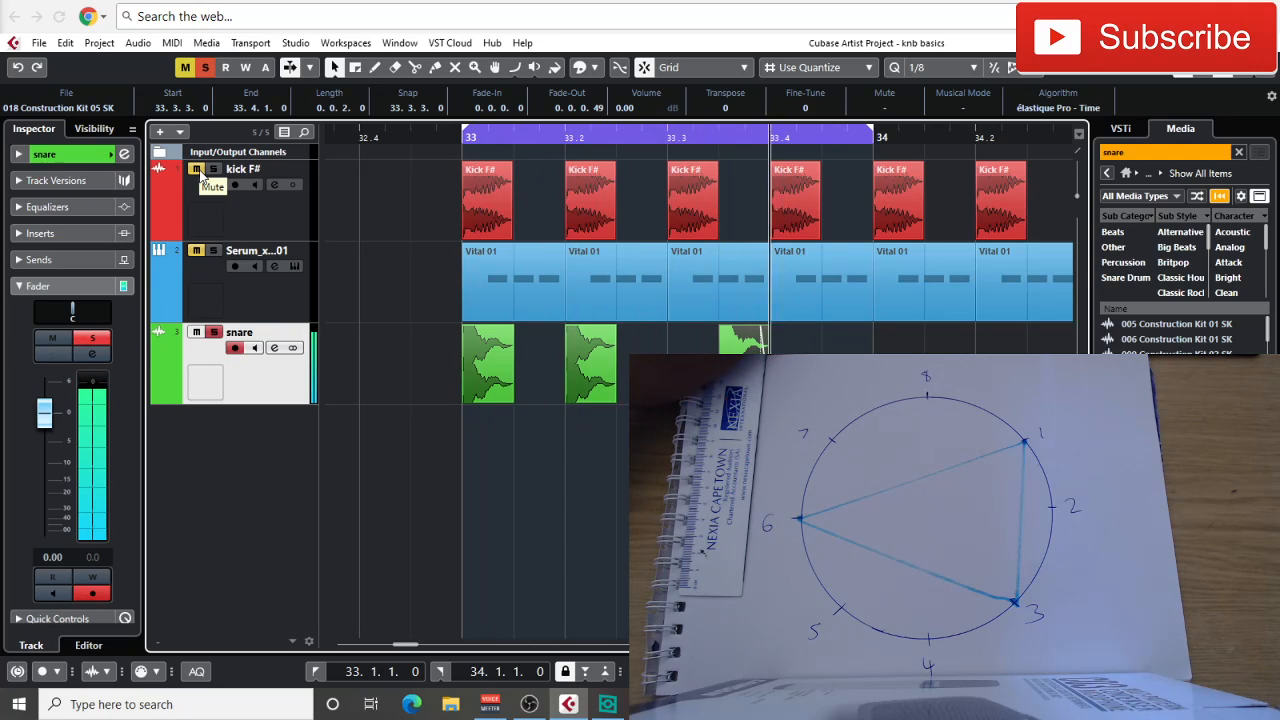
pyautogui.click(257, 225)
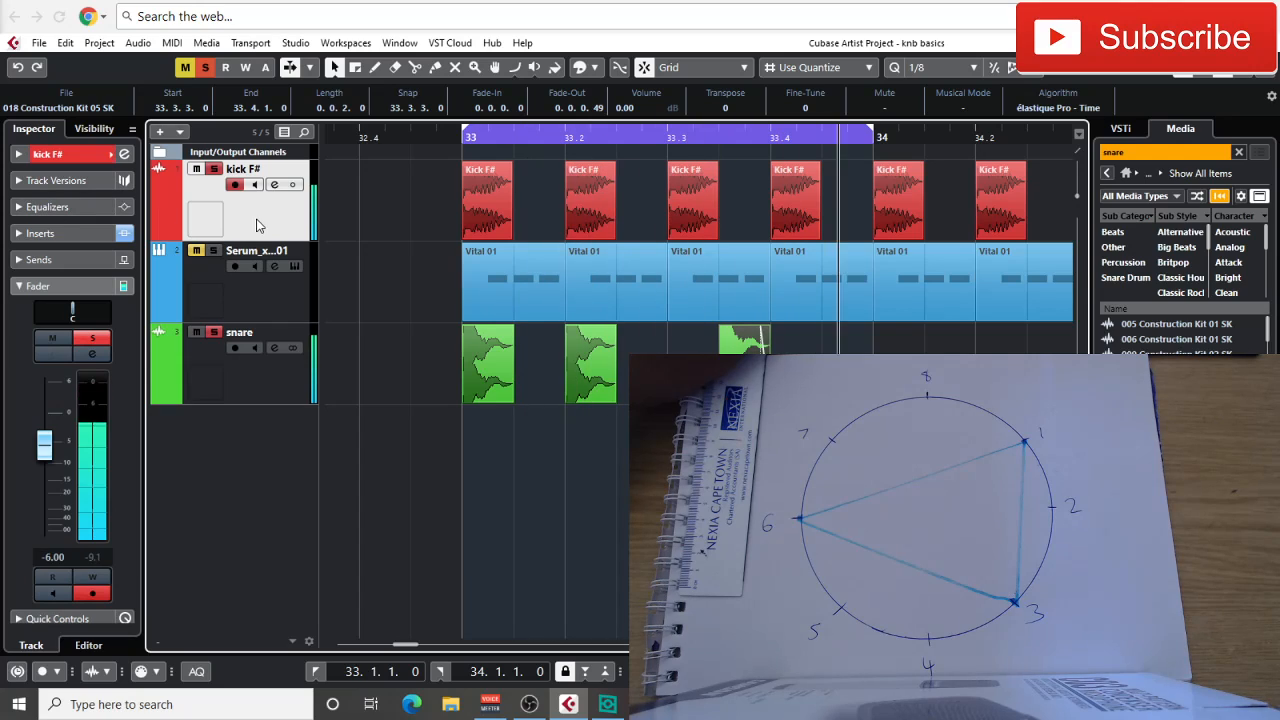
pyautogui.click(211, 395)
pyautogui.click(270, 200)
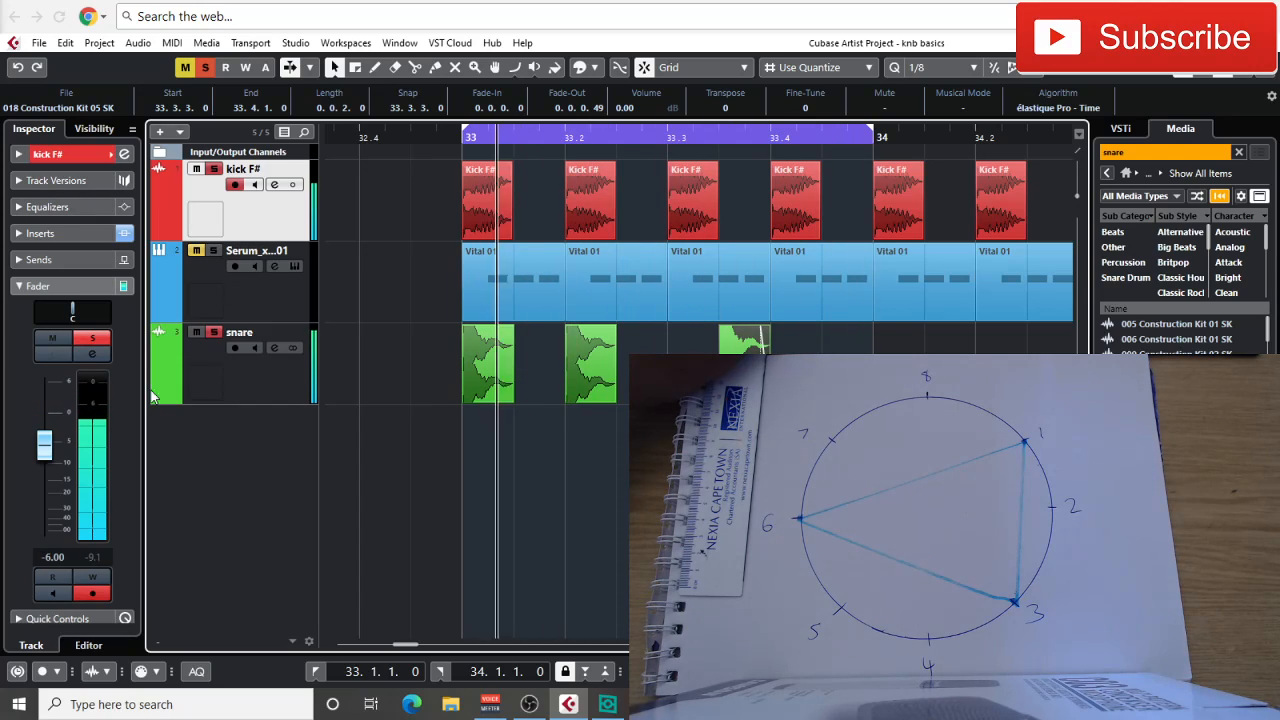
pyautogui.moveTo(53, 451); pyautogui.dragTo(53, 438)
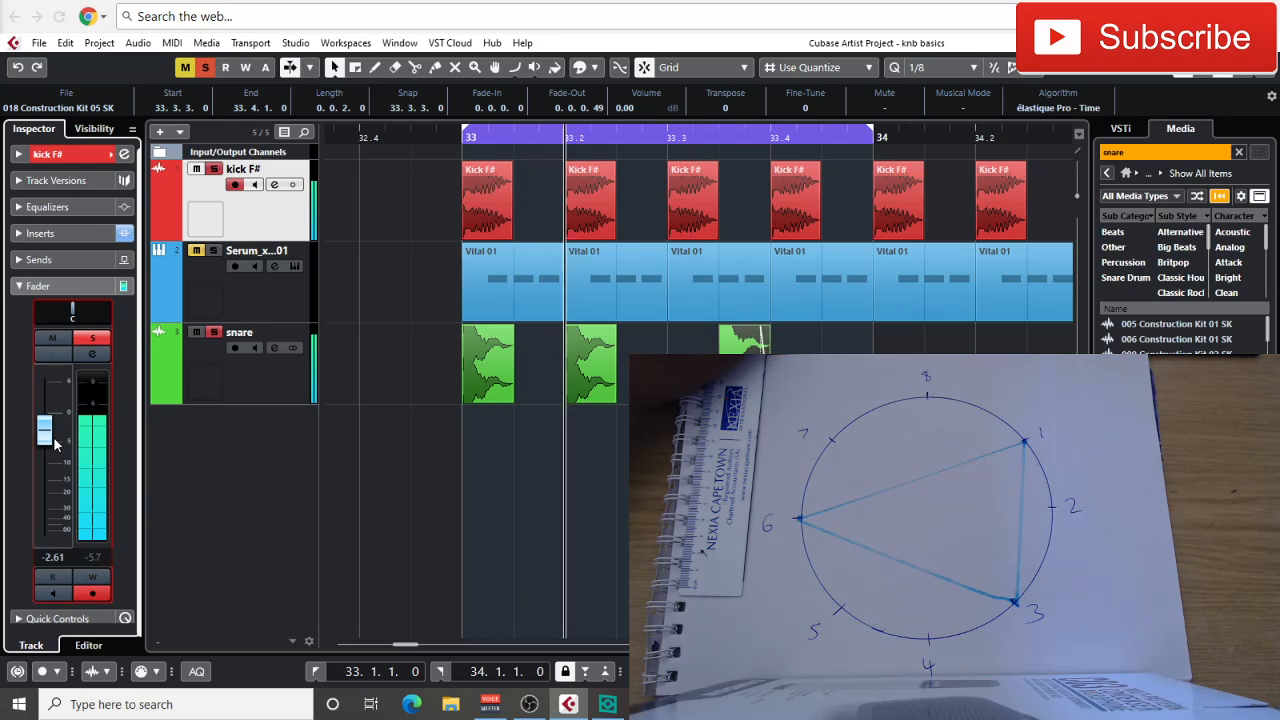
pyautogui.click(232, 388)
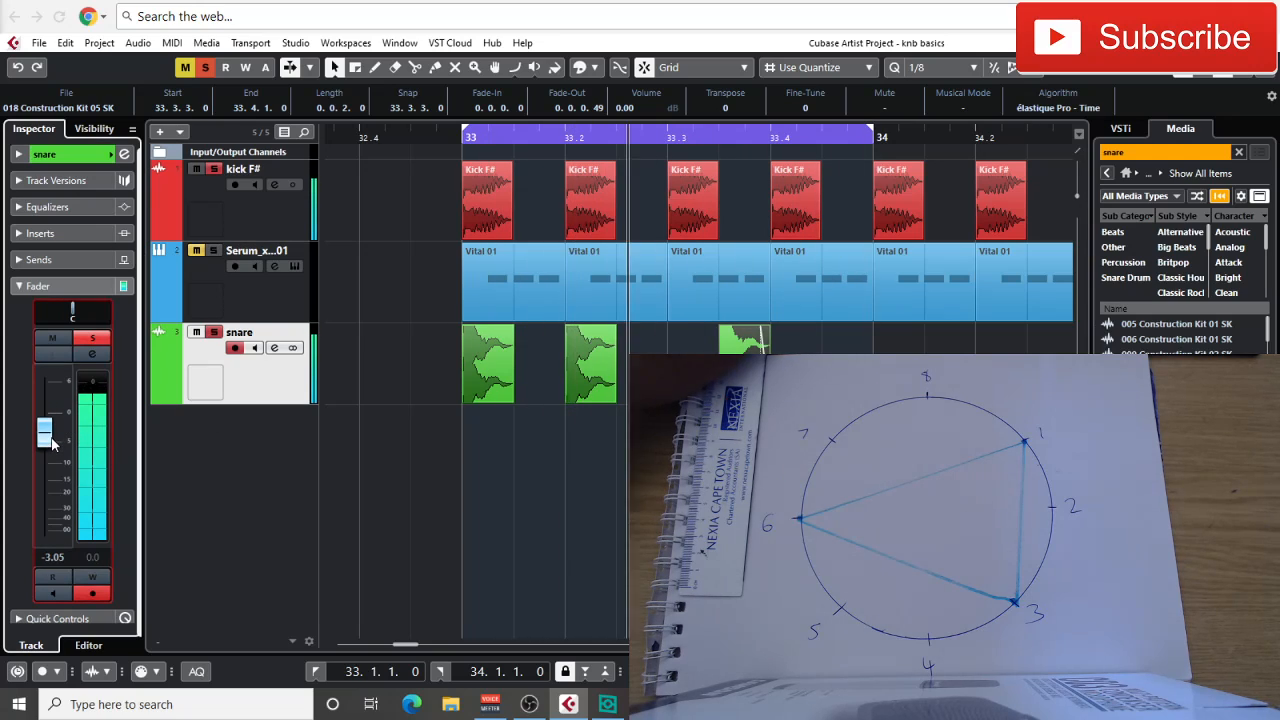
pyautogui.moveTo(53, 420); pyautogui.dragTo(53, 442)
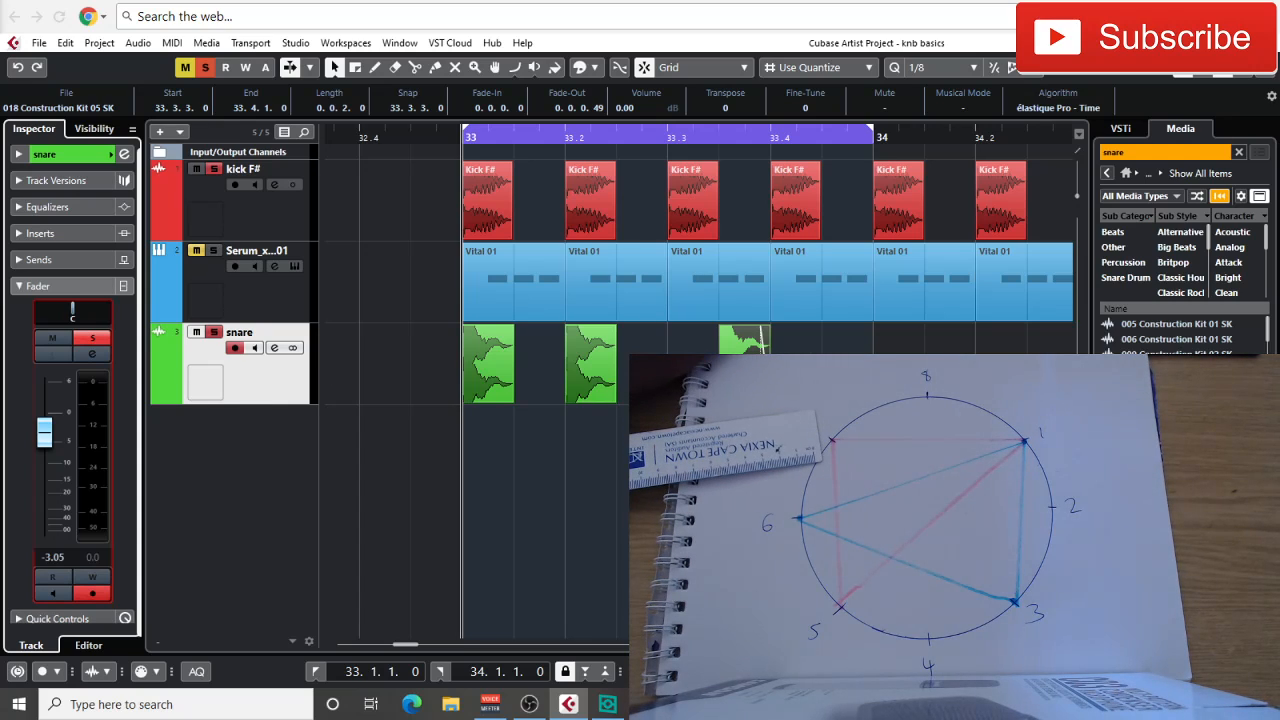
# - Delete the snare hits at 33.2.1 and 33.3.3, and copy the remaining hit to 33.3.1
pyautogui.moveTo(800, 412); pyautogui.dragTo(590, 383)
pyautogui.press('Delete')
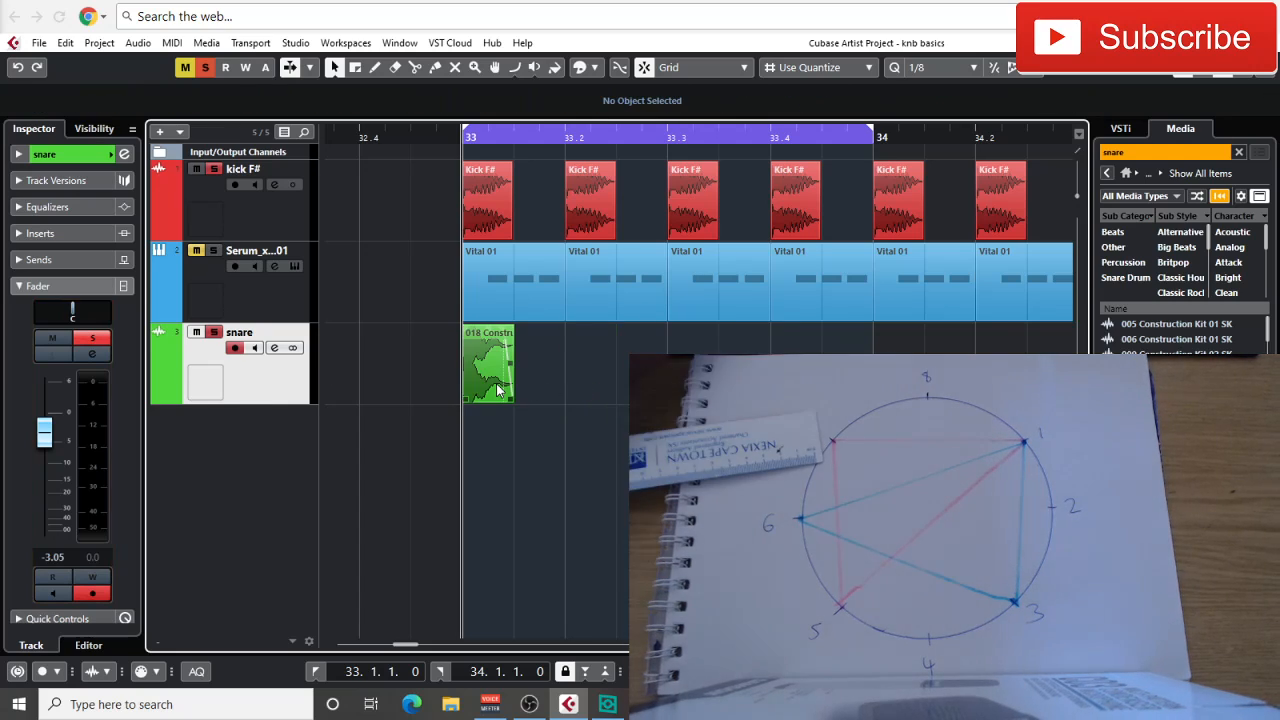
pyautogui.click(497, 390)
pyautogui.moveTo(497, 390); pyautogui.dragTo(717, 378)
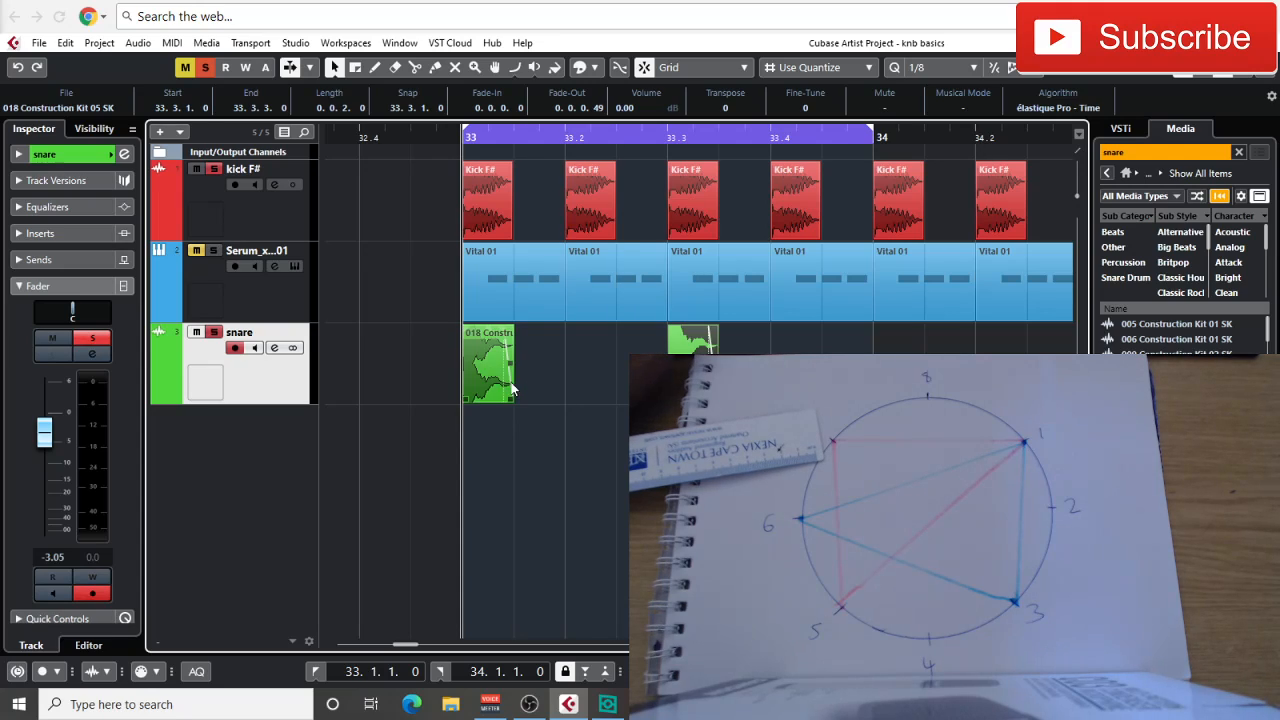
# - Copy the snare hit at 33.3.1 to 33.4.1 and play the loop
pyautogui.click(534, 375)
pyautogui.click(700, 375)
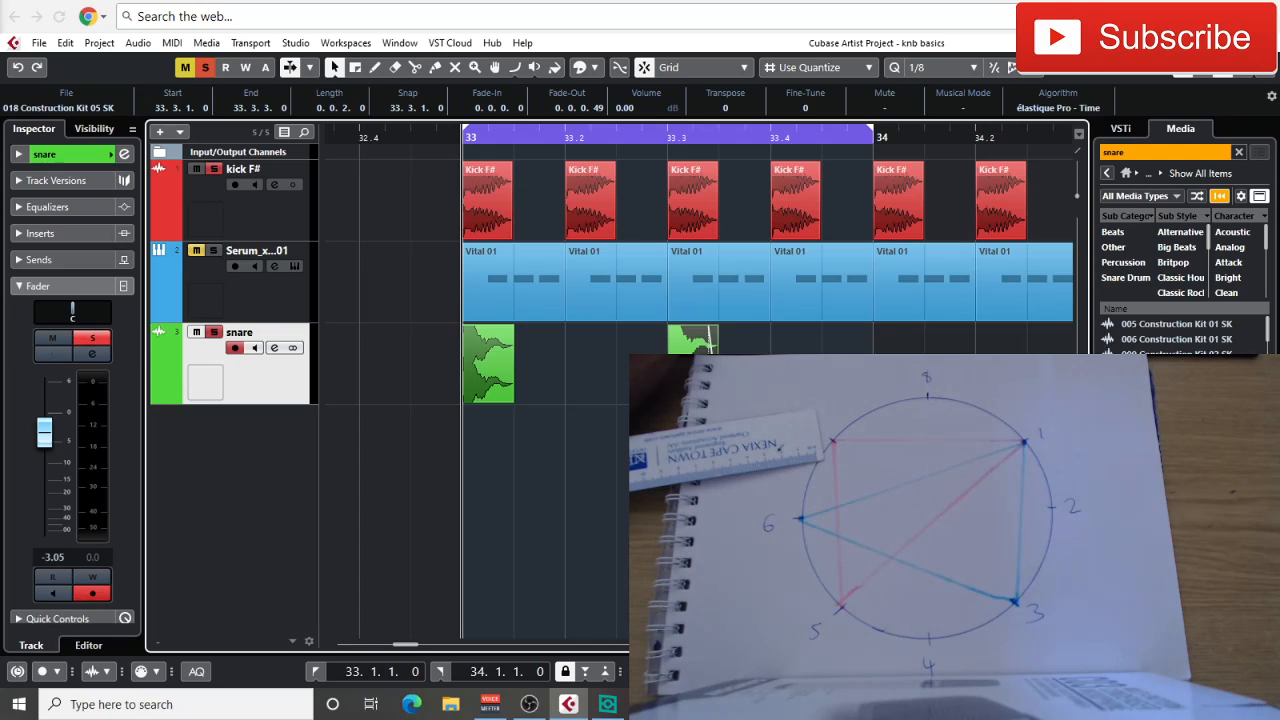
pyautogui.click(738, 375)
pyautogui.moveTo(700, 375); pyautogui.dragTo(803, 375)
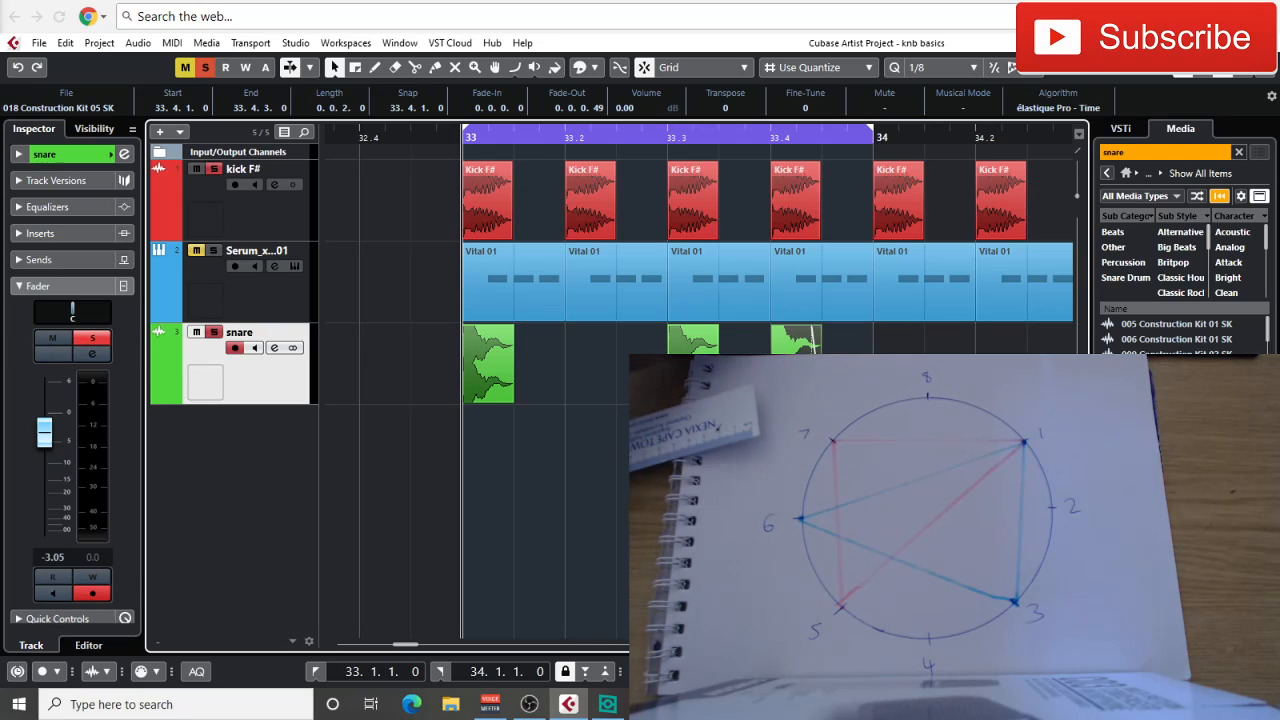
pyautogui.press('space')
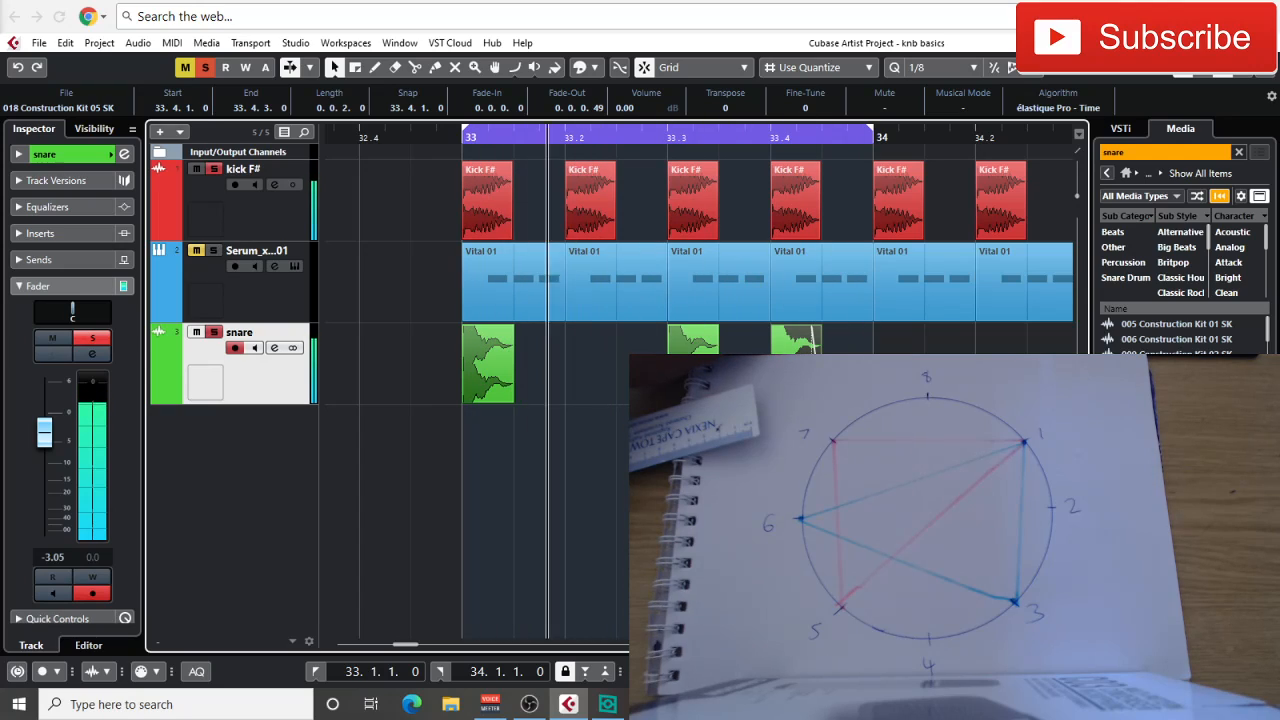
pyautogui.press('space')
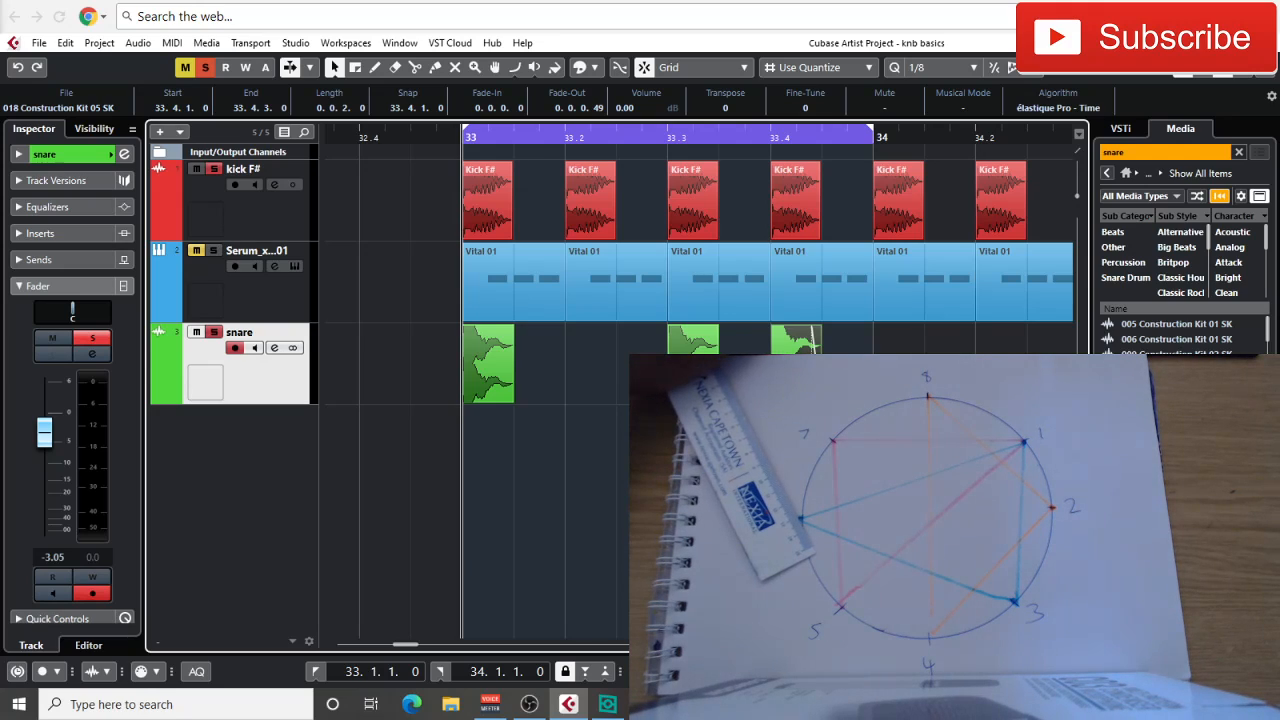
# - Move the first two snare hits to the offbeats at 33.1.3 and 33.2.3
pyautogui.moveTo(468, 377); pyautogui.dragTo(519, 377)
pyautogui.moveTo(693, 340); pyautogui.dragTo(641, 340)
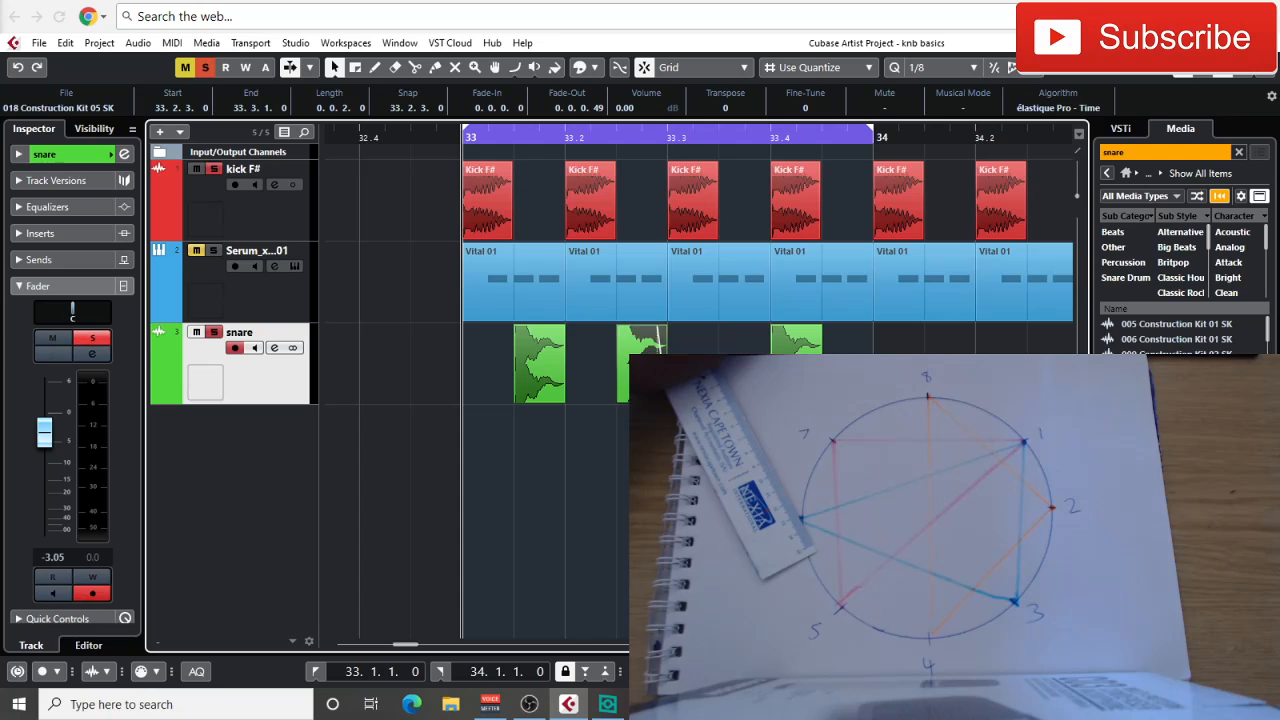
pyautogui.click(468, 377)
pyautogui.click(545, 368)
pyautogui.click(642, 368)
pyautogui.click(720, 340)
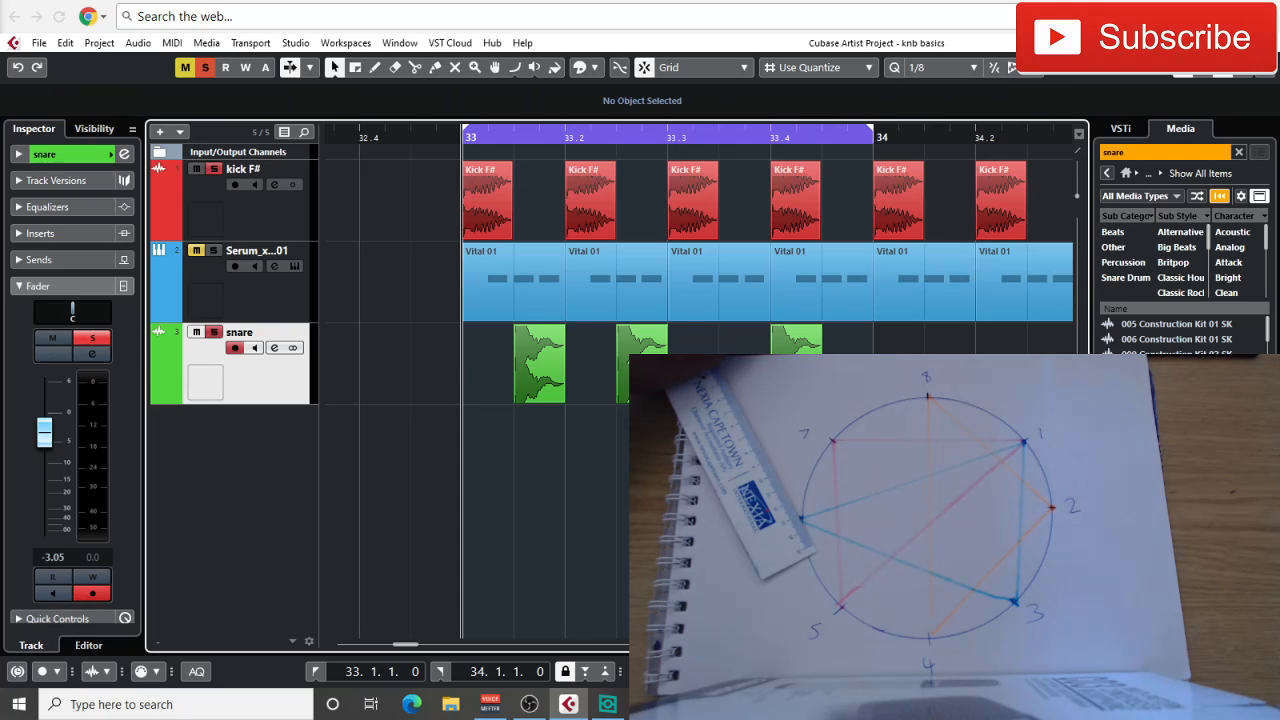
# - Move the last snare hit to 33.4.3 and play the loop
pyautogui.click(812, 343)
pyautogui.doubleClick(812, 343)
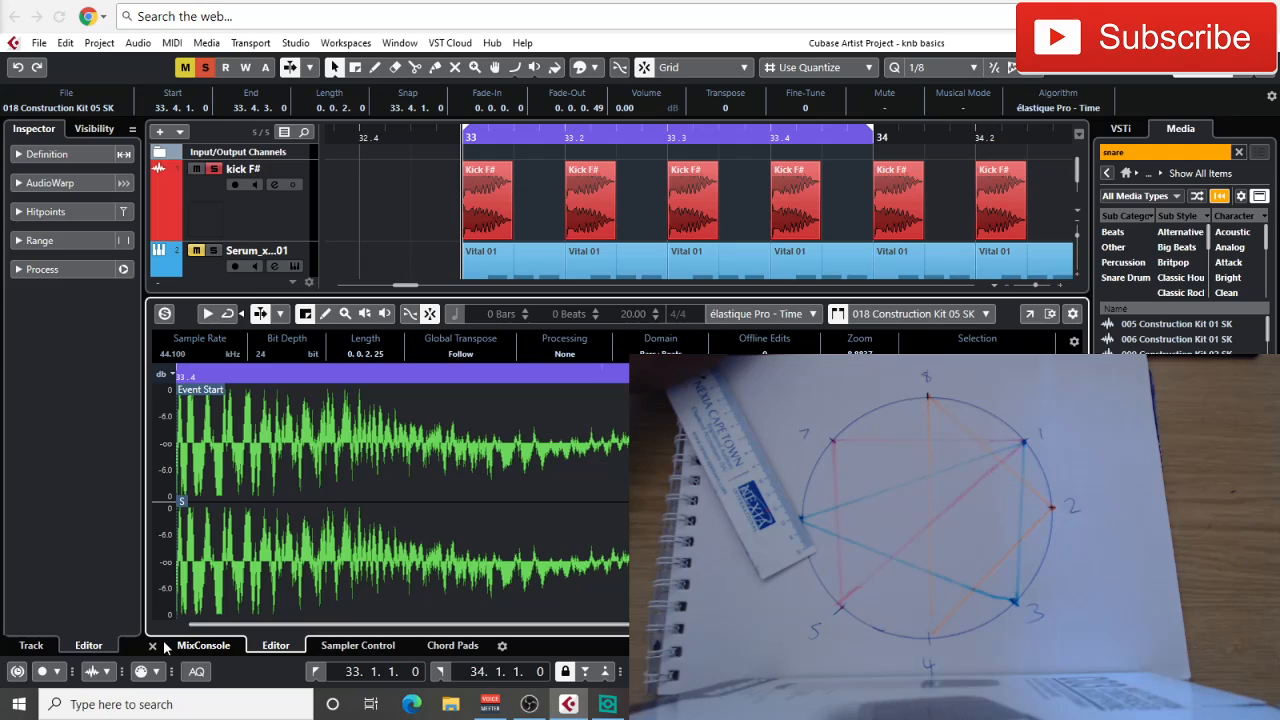
pyautogui.click(158, 644)
pyautogui.moveTo(812, 343); pyautogui.dragTo(862, 343)
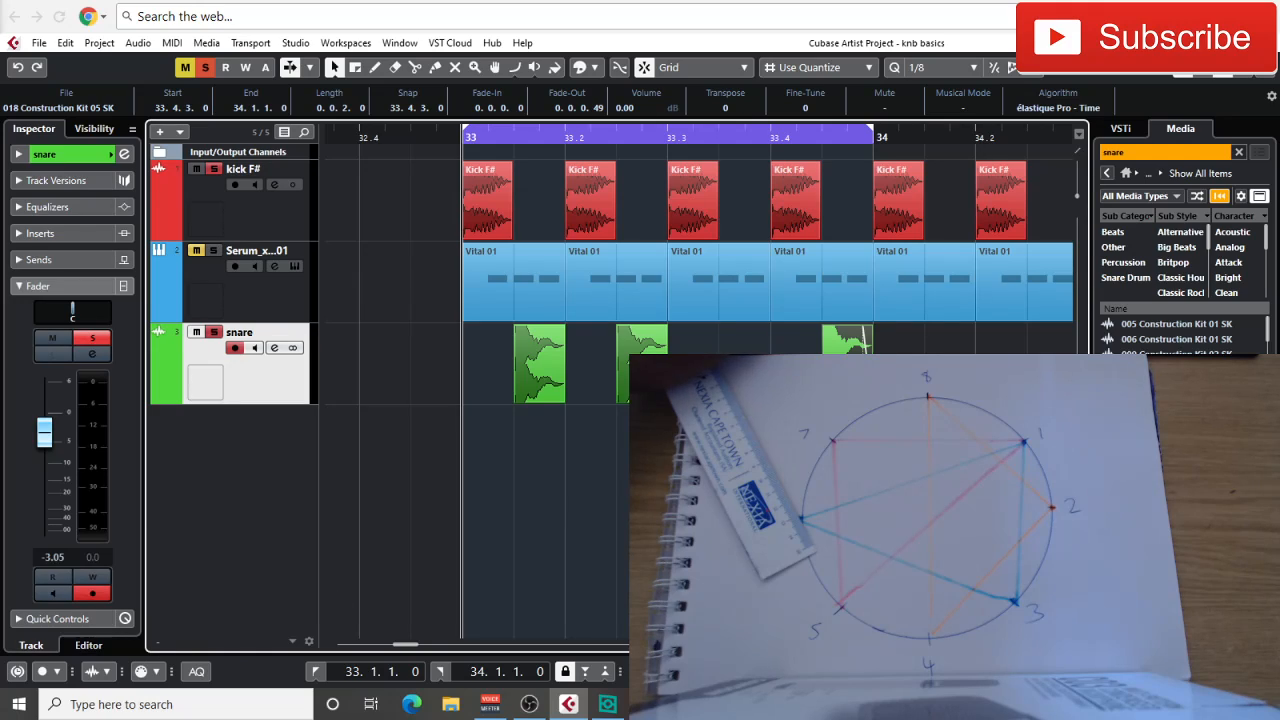
pyautogui.press('space')
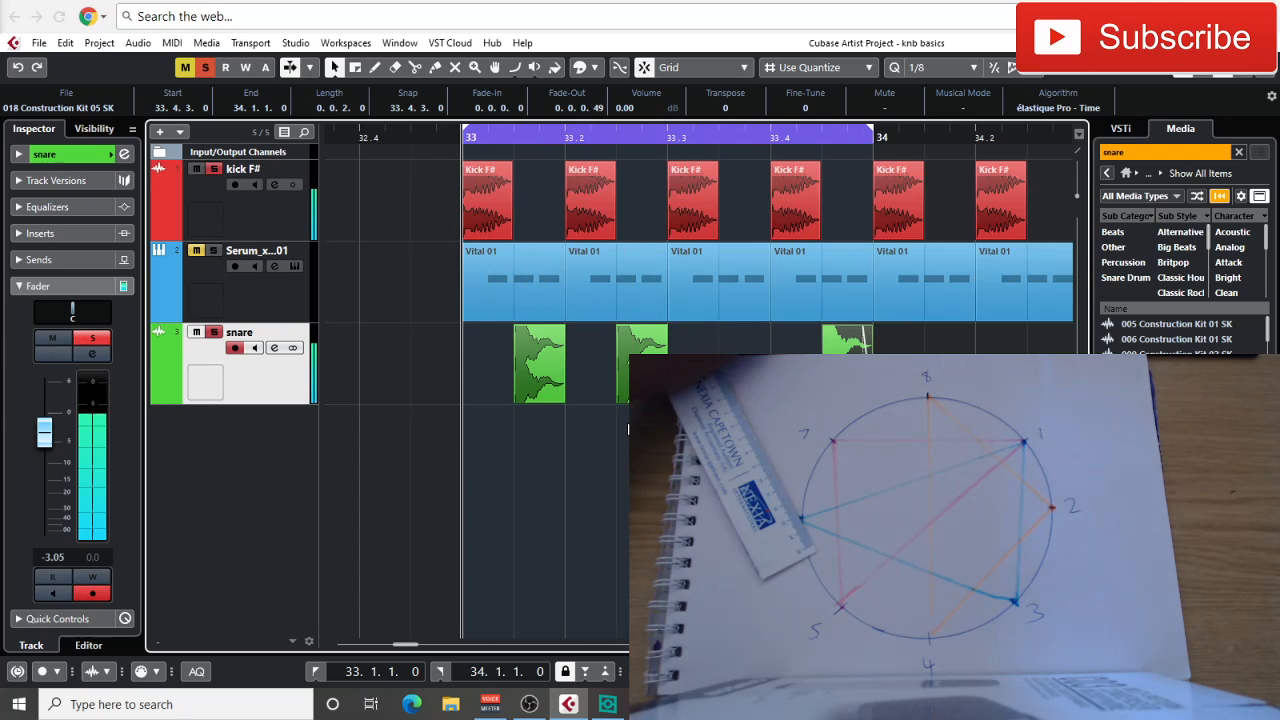
pyautogui.click(502, 462)
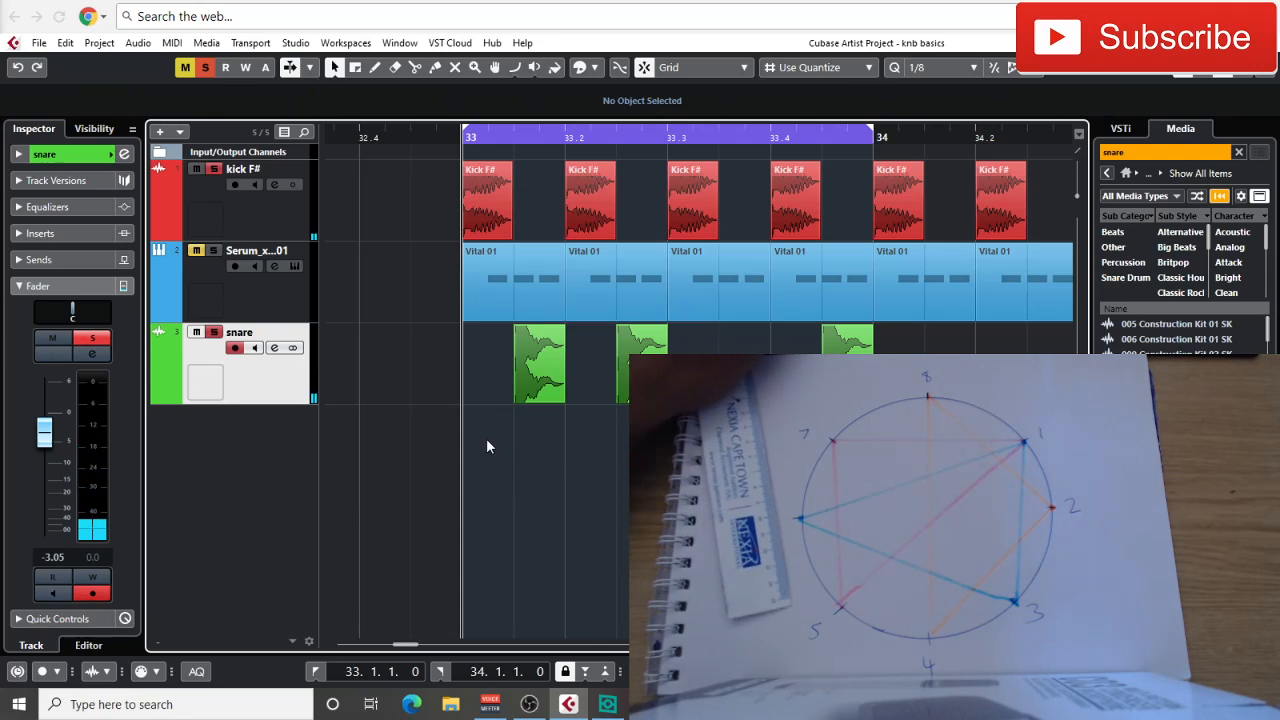
# - Mute and unsolo the snare track, and add a Serum_x64 instrument track routed to Stereo Out
pyautogui.hscroll(3, 567, 471)
pyautogui.hscroll(-1, 567, 471)
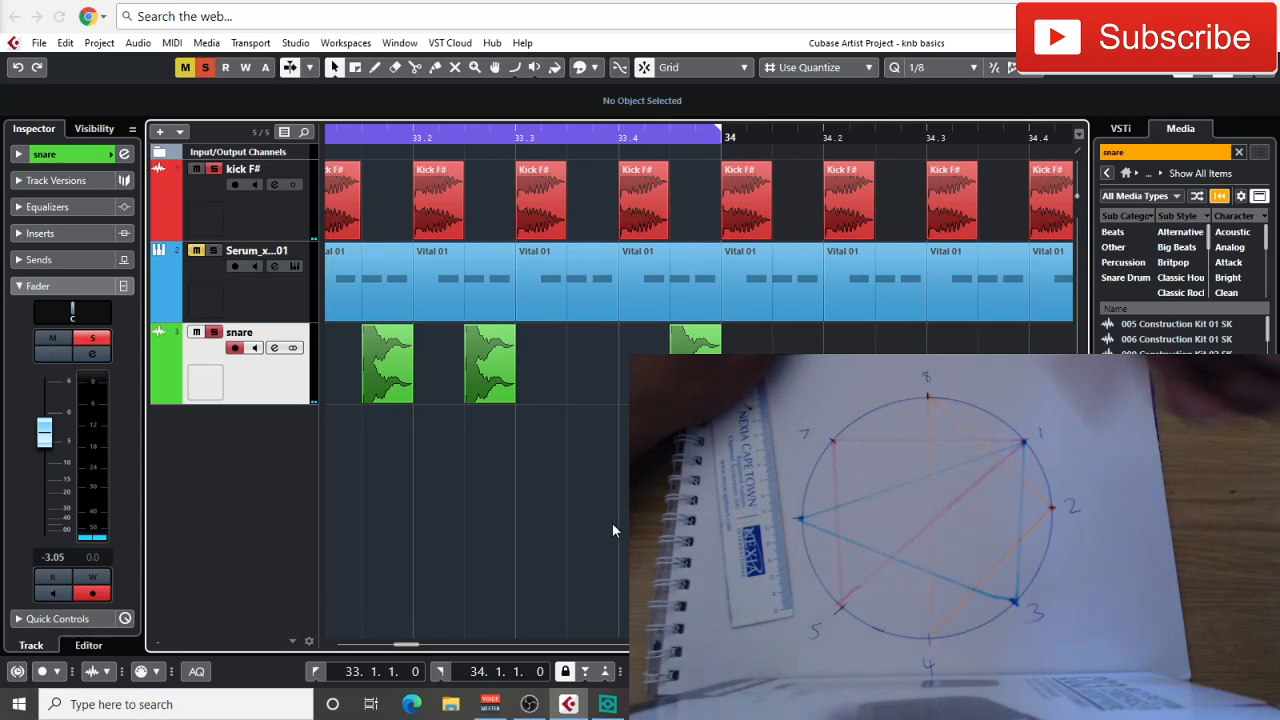
pyautogui.hscroll(-3, 612, 523)
pyautogui.hscroll(2, 610, 519)
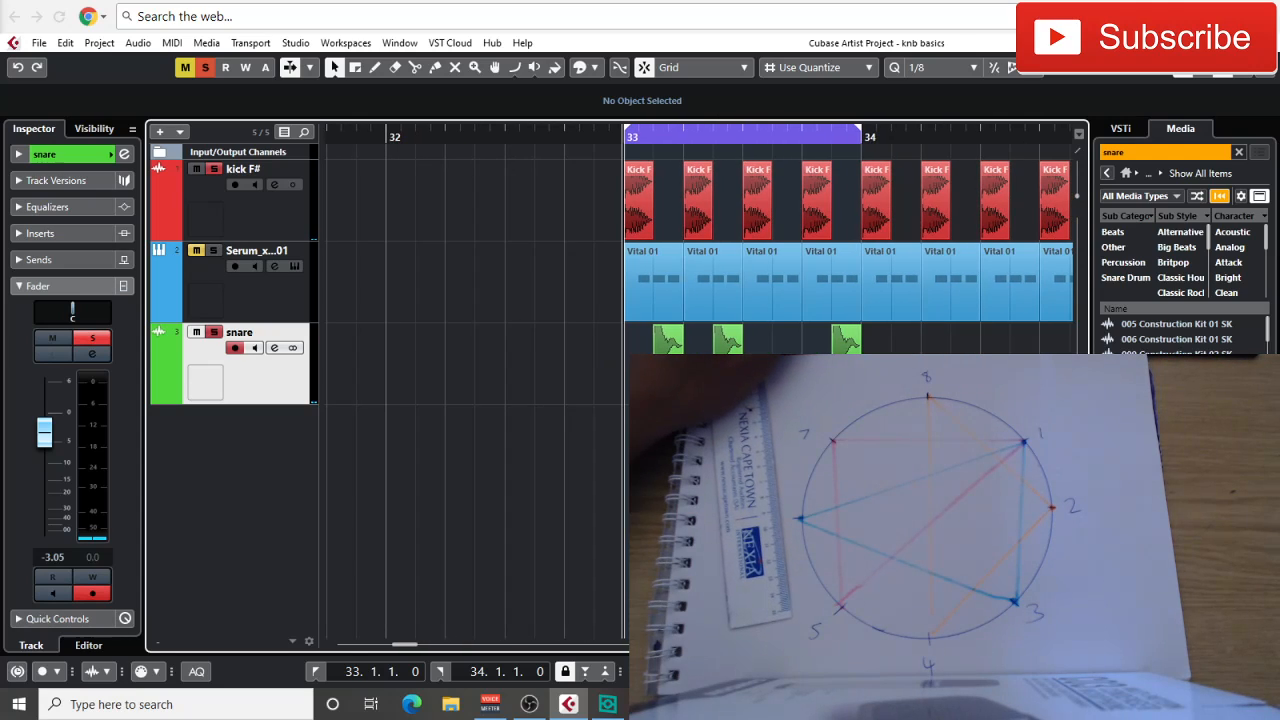
pyautogui.press('h')
pyautogui.hscroll(3, 610, 519)
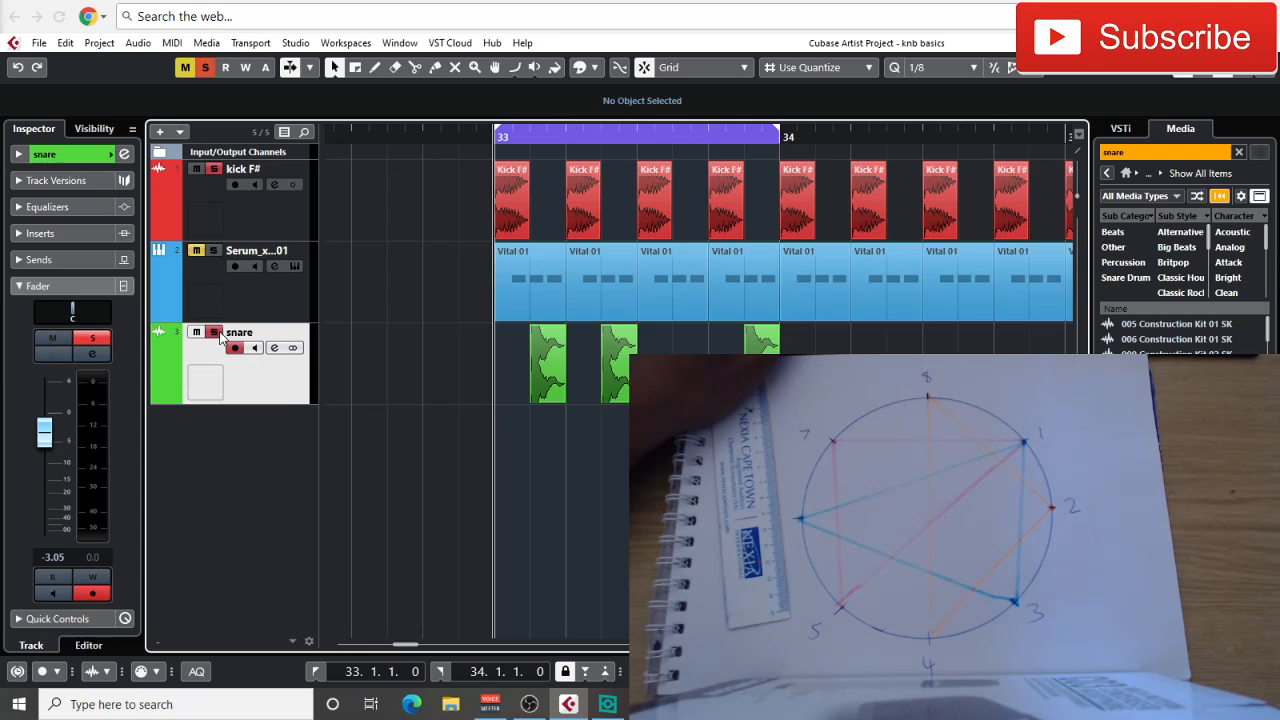
pyautogui.rightClick(260, 423)
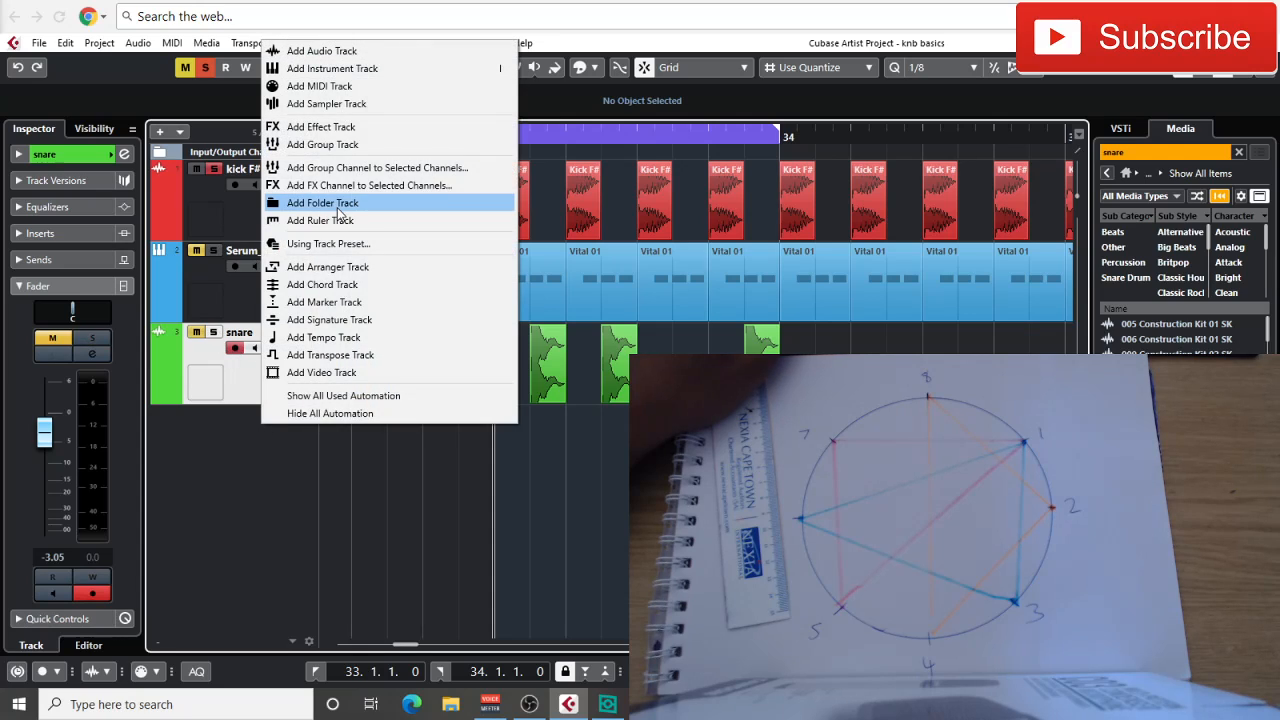
pyautogui.click(365, 66)
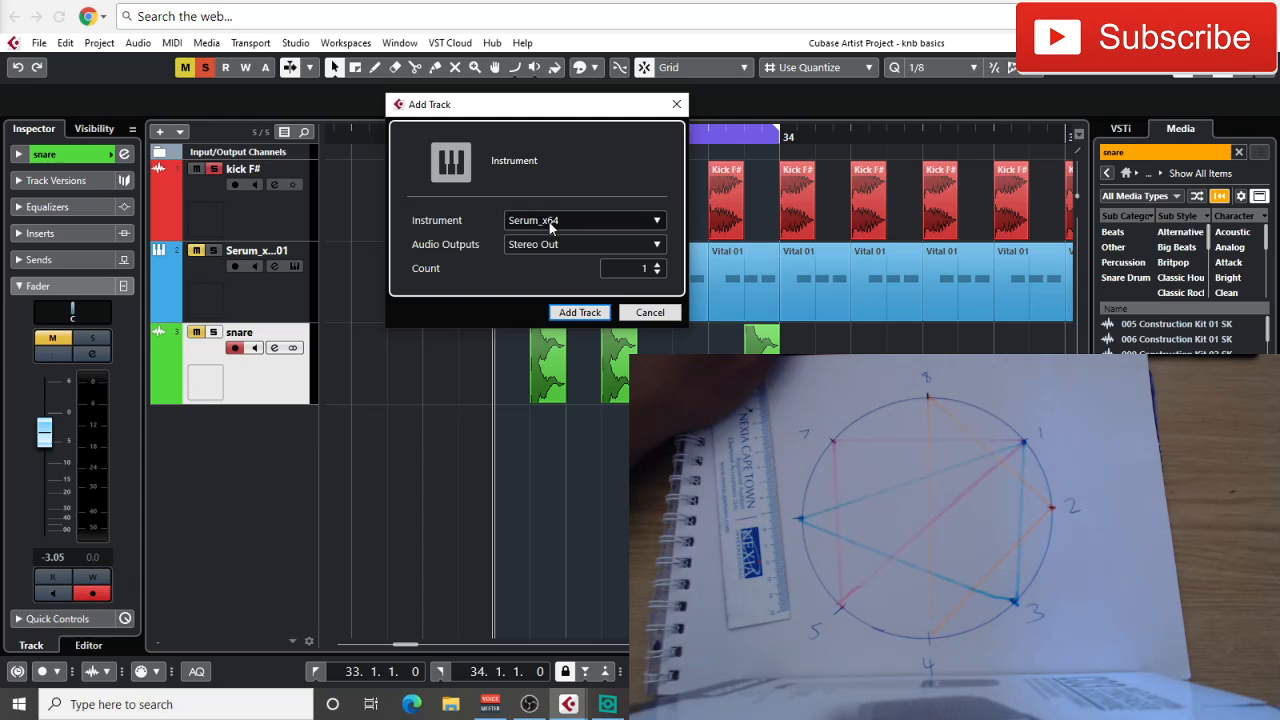
pyautogui.click(584, 311)
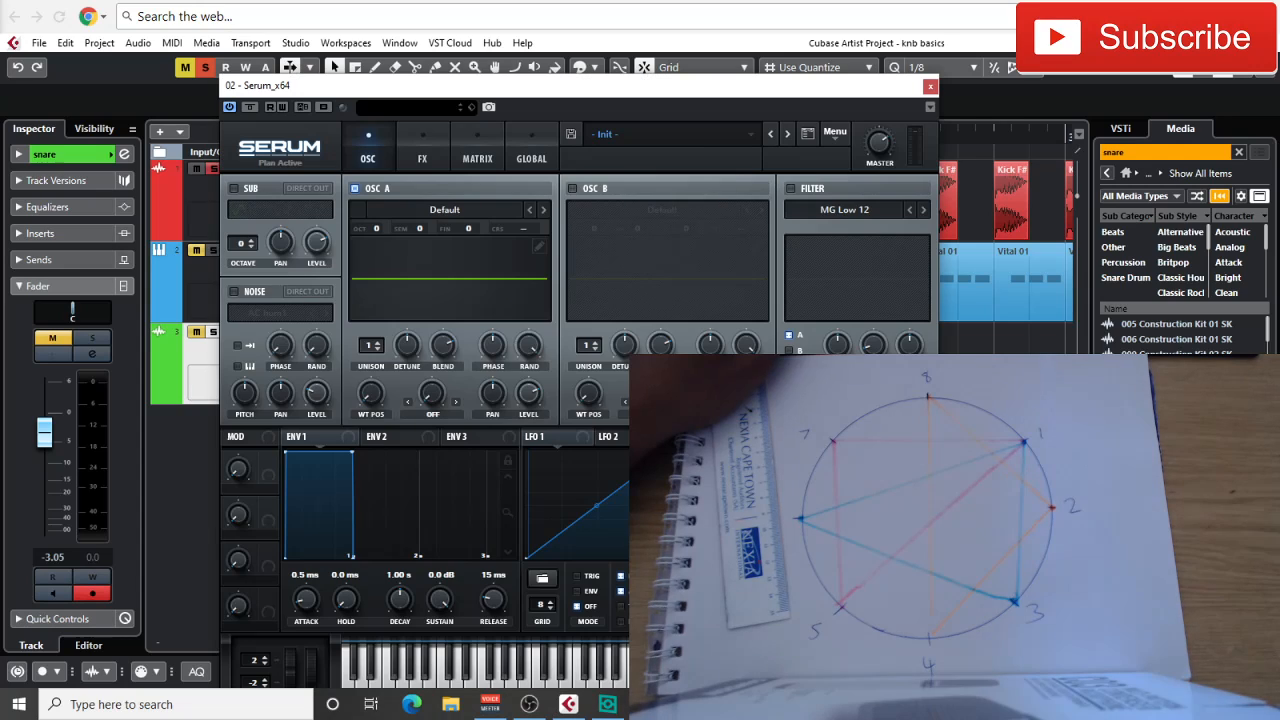
pyautogui.click(931, 87)
# - Delete all snare hits from the snare track, then unmute and solo the new Serum track
pyautogui.moveTo(825, 381); pyautogui.dragTo(416, 386)
pyautogui.press('Delete')
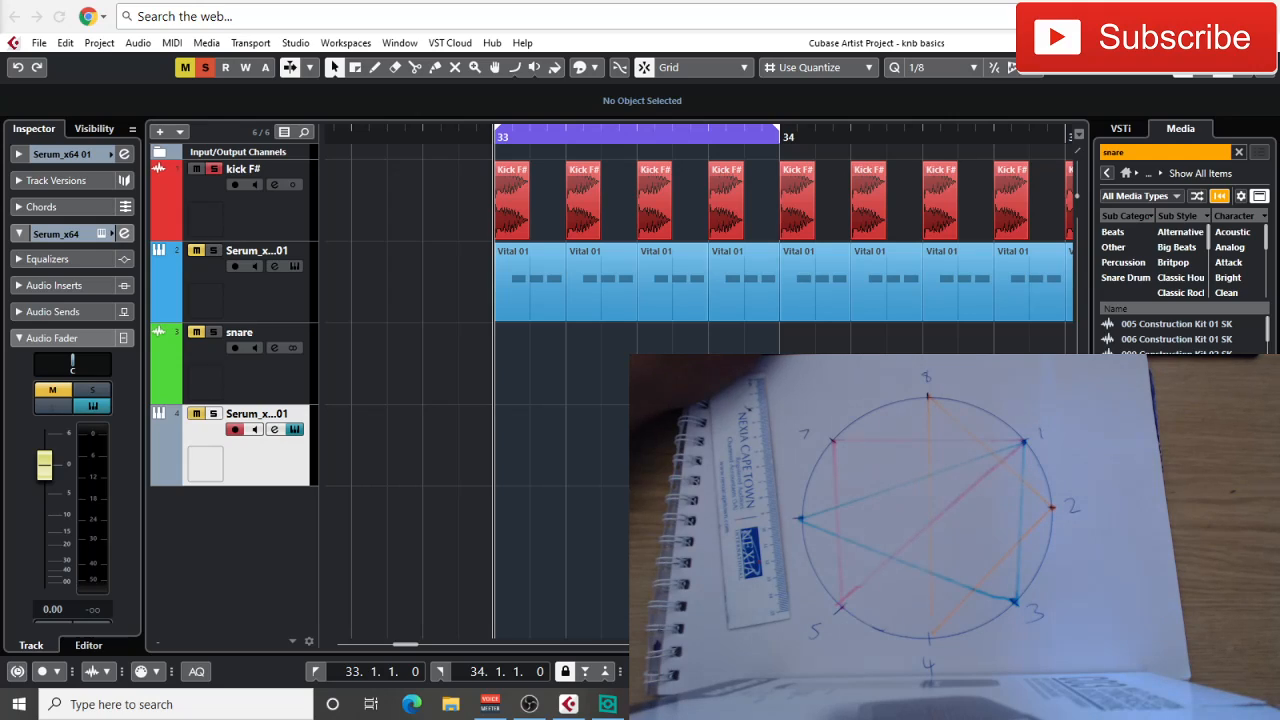
pyautogui.click(197, 414)
pyautogui.click(210, 414)
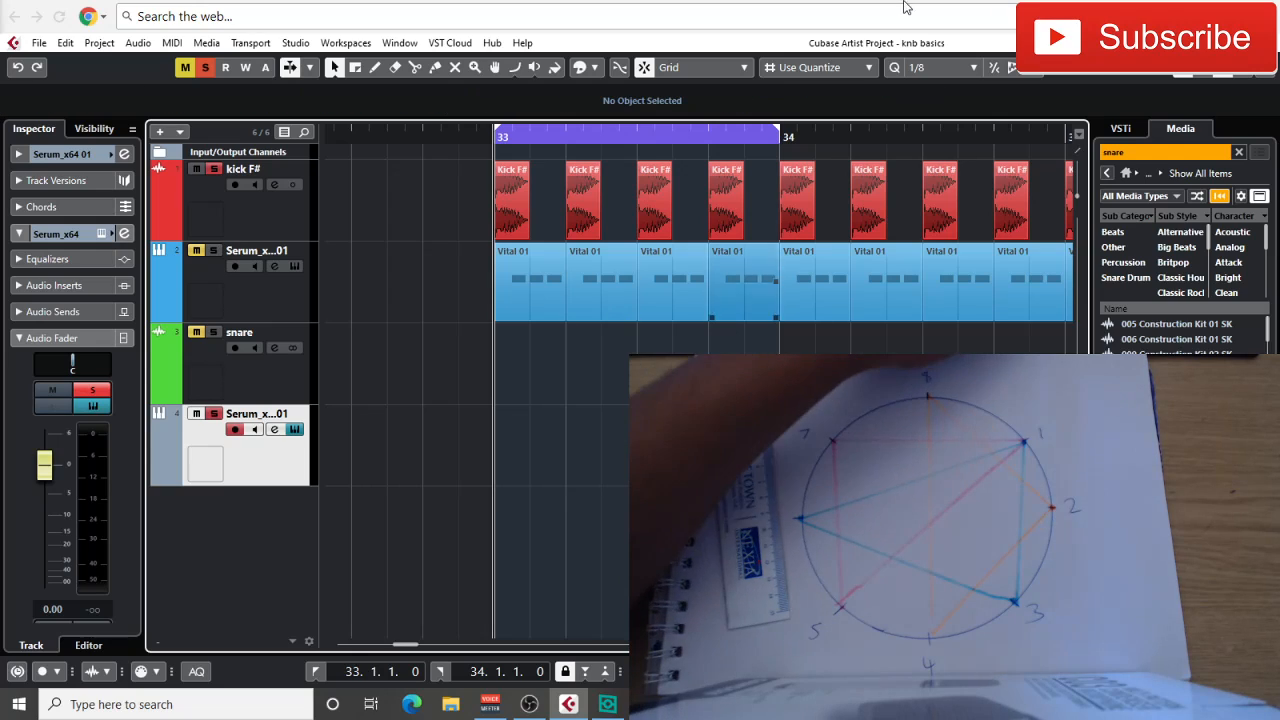
# - Create a MIDI part at 33.1.1 with a length of 0.0.2.0 on the new Serum track and open it for note editing
pyautogui.doubleClick(553, 448)
pyautogui.moveTo(552, 458); pyautogui.dragTo(520, 462)
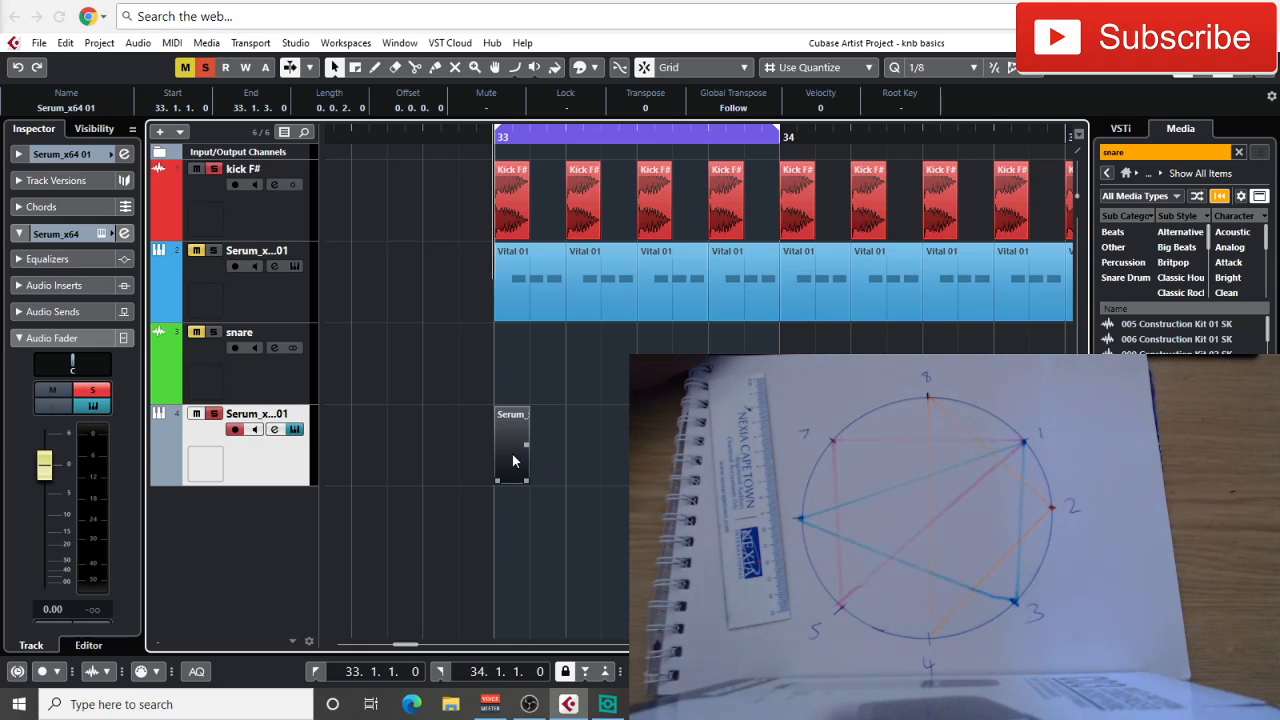
pyautogui.doubleClick(512, 453)
pyautogui.press('g')
pyautogui.press('g')
pyautogui.press('g')
pyautogui.press('g')
pyautogui.press('g')
pyautogui.press('g')
pyautogui.press('g')
pyautogui.press('g')
pyautogui.press('g')
pyautogui.press('g')
pyautogui.press('g')
pyautogui.press('g')
pyautogui.press('g')
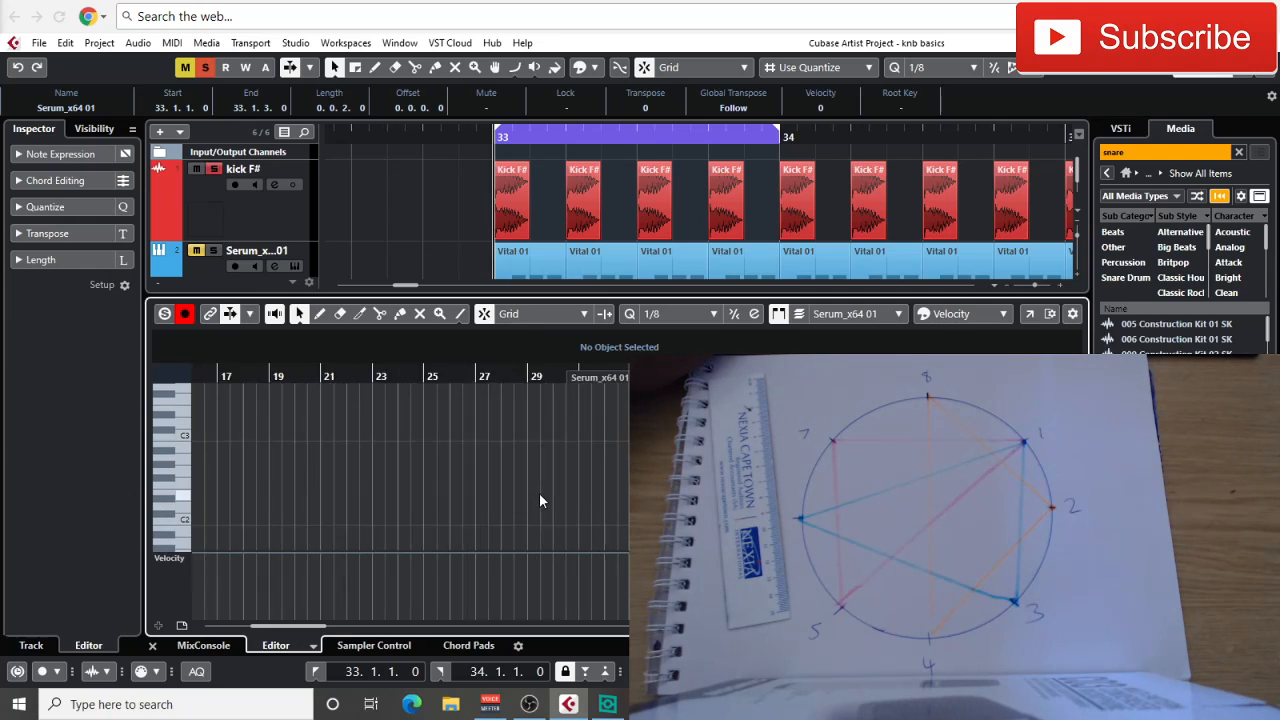
# - Draw an F#2 note with a length of 0.0.2.0 at 33.1.1 in the new Serum part
pyautogui.press('h')
pyautogui.press('h')
pyautogui.press('h')
pyautogui.press('h')
pyautogui.press('h')
pyautogui.press('h')
pyautogui.press('h')
pyautogui.press('h')
pyautogui.press('h')
pyautogui.press('h')
pyautogui.press('h')
pyautogui.press('h')
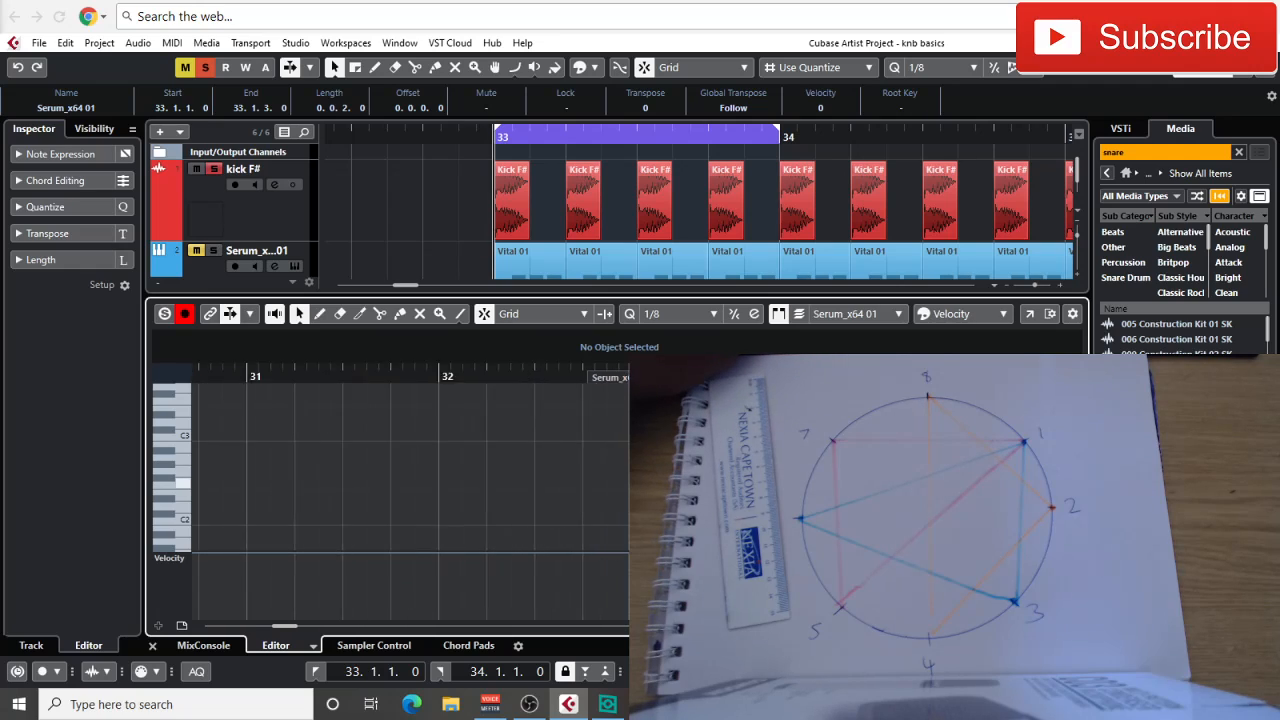
pyautogui.hscroll(1, 410, 483)
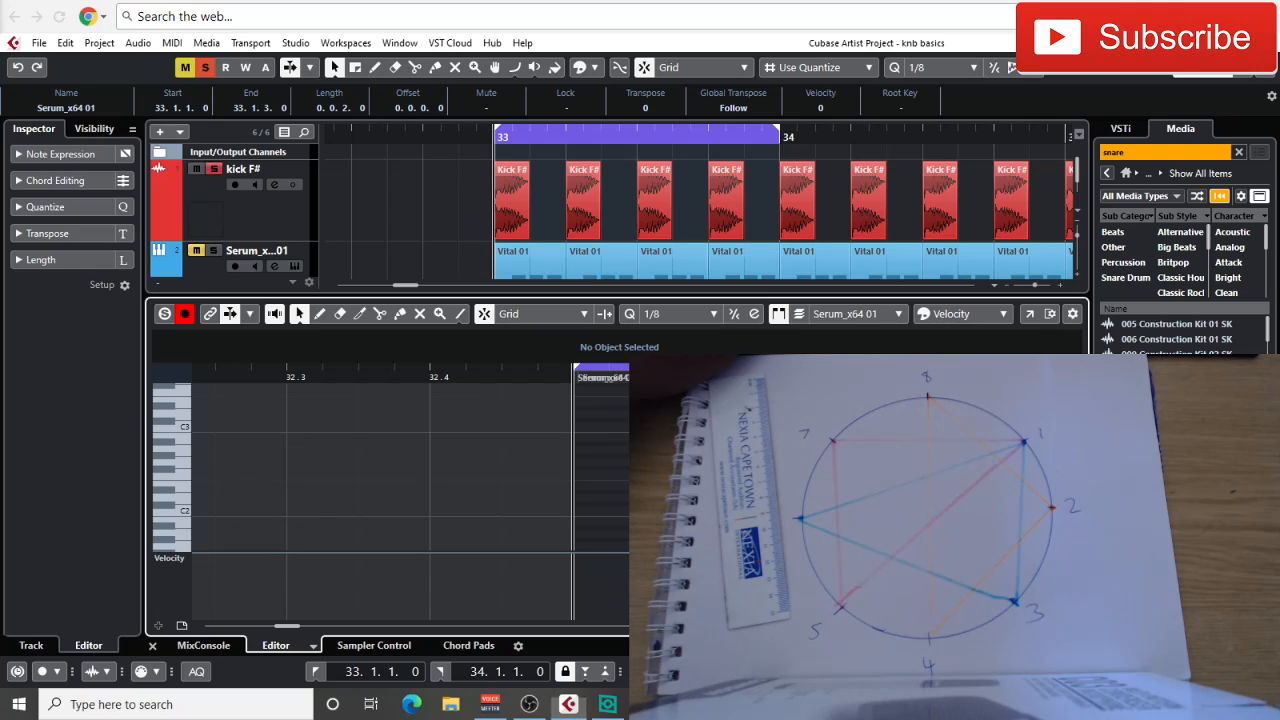
pyautogui.hscroll(2, 577, 481)
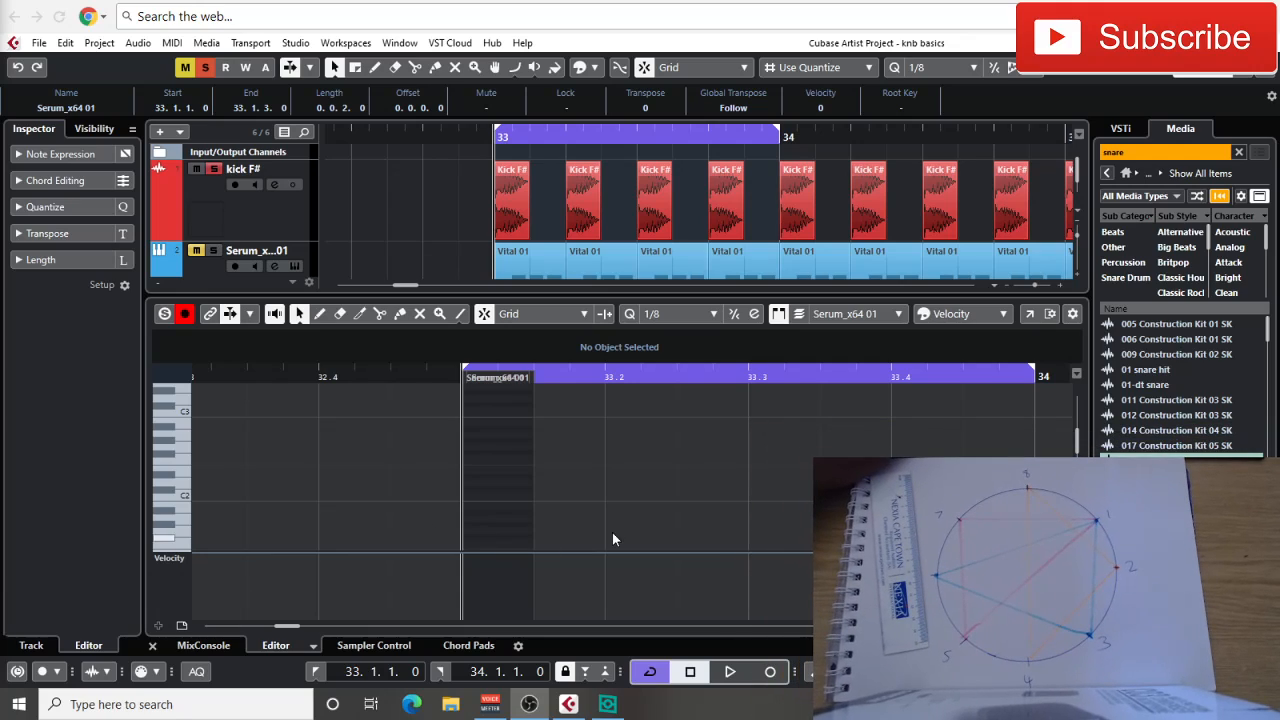
pyautogui.click(612, 533)
pyautogui.press('h')
pyautogui.press('h')
pyautogui.press('h')
pyautogui.press('h')
pyautogui.press('h')
pyautogui.press('h')
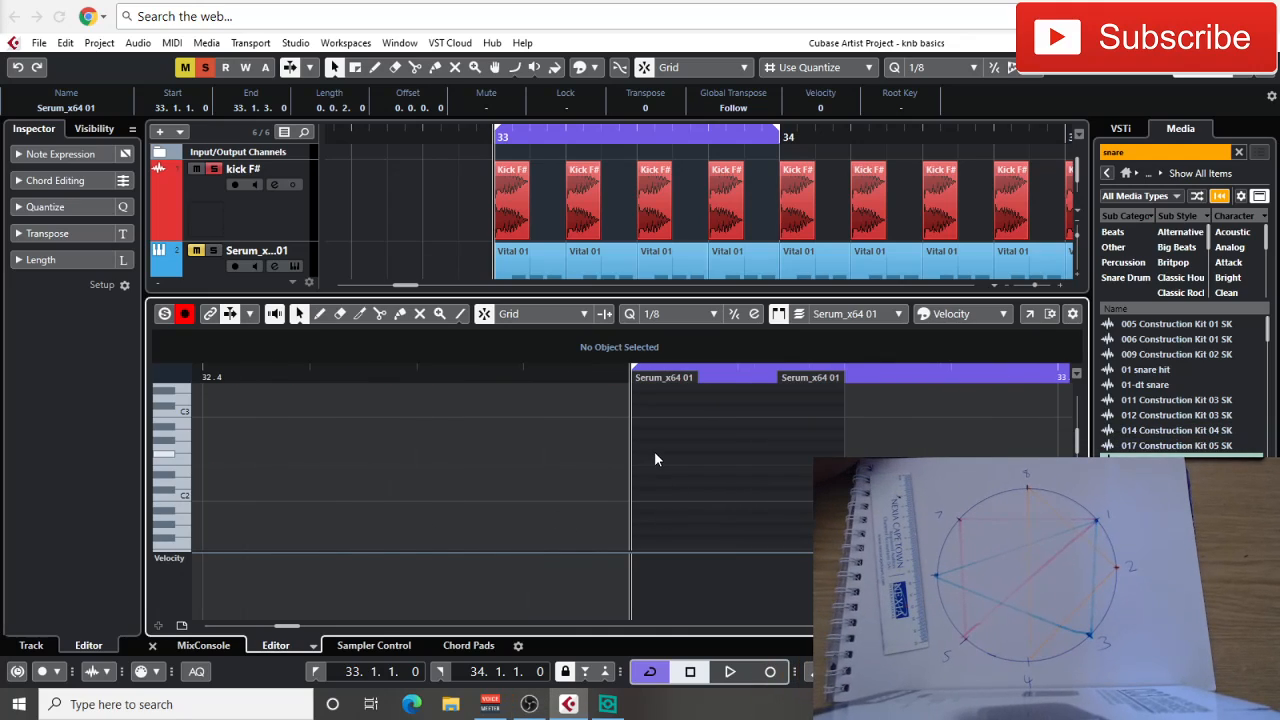
pyautogui.moveTo(655, 454); pyautogui.dragTo(671, 453)
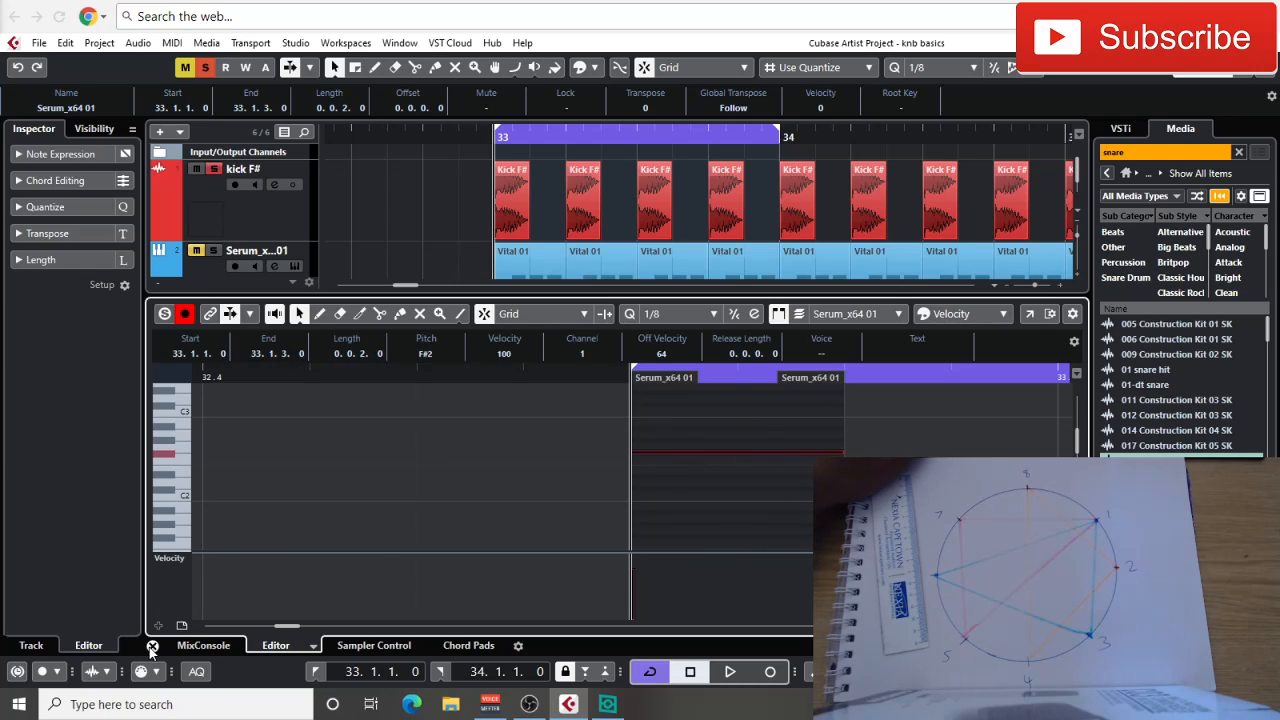
# - Leave note editing, place the Serum part's three hits at 33.1.3, 33.2.3 and 33.4.3, and play the loop
pyautogui.click(152, 647)
pyautogui.press('h')
pyautogui.press('h')
pyautogui.press('h')
pyautogui.click(501, 482)
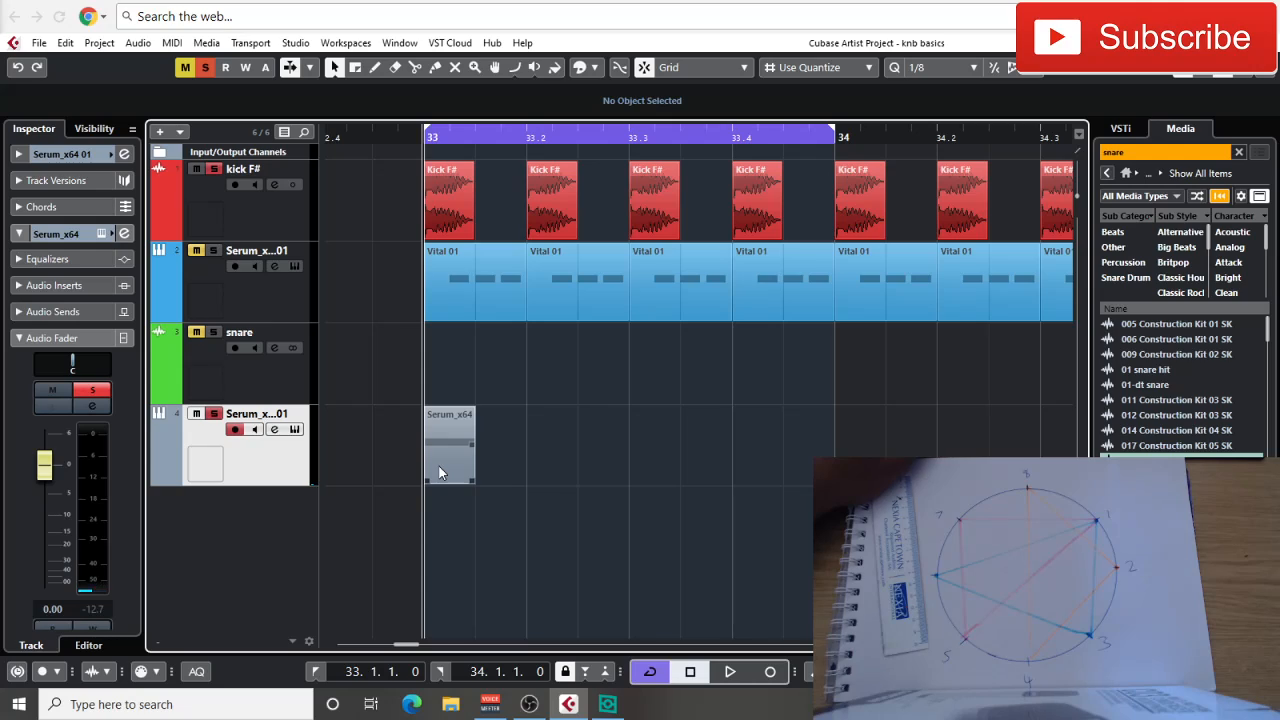
pyautogui.moveTo(439, 466); pyautogui.dragTo(799, 470)
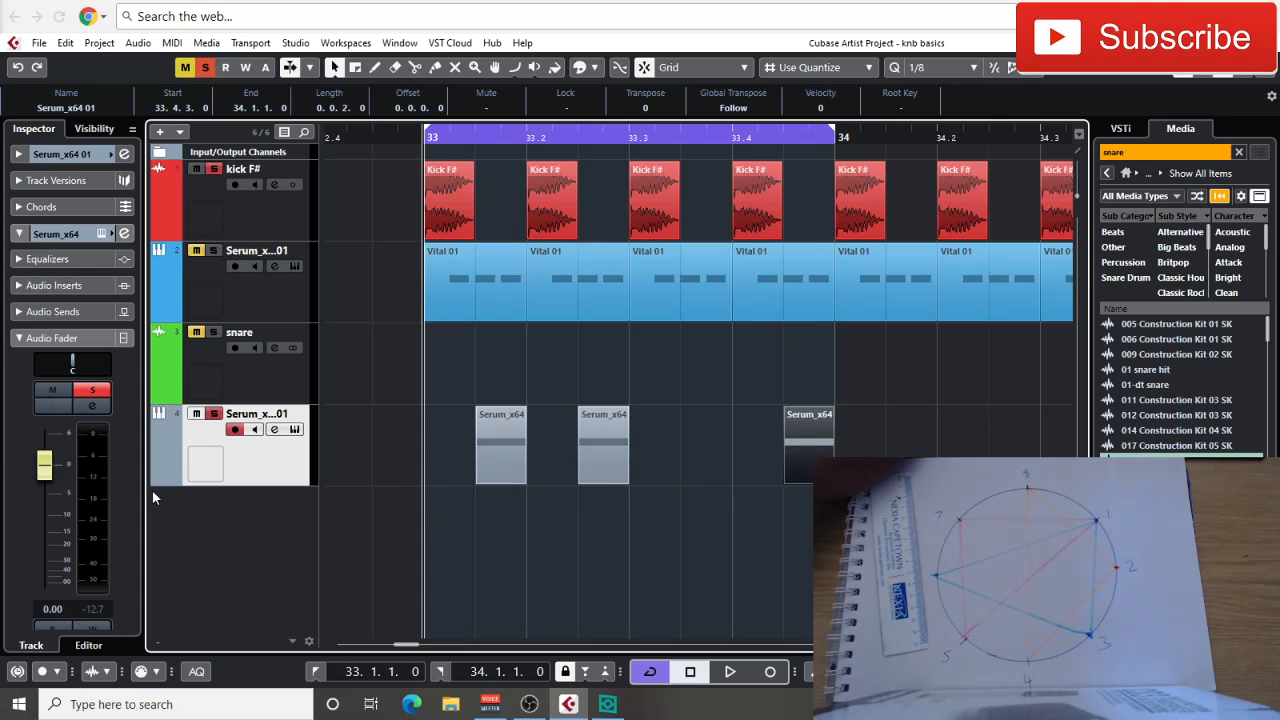
pyautogui.press('space')
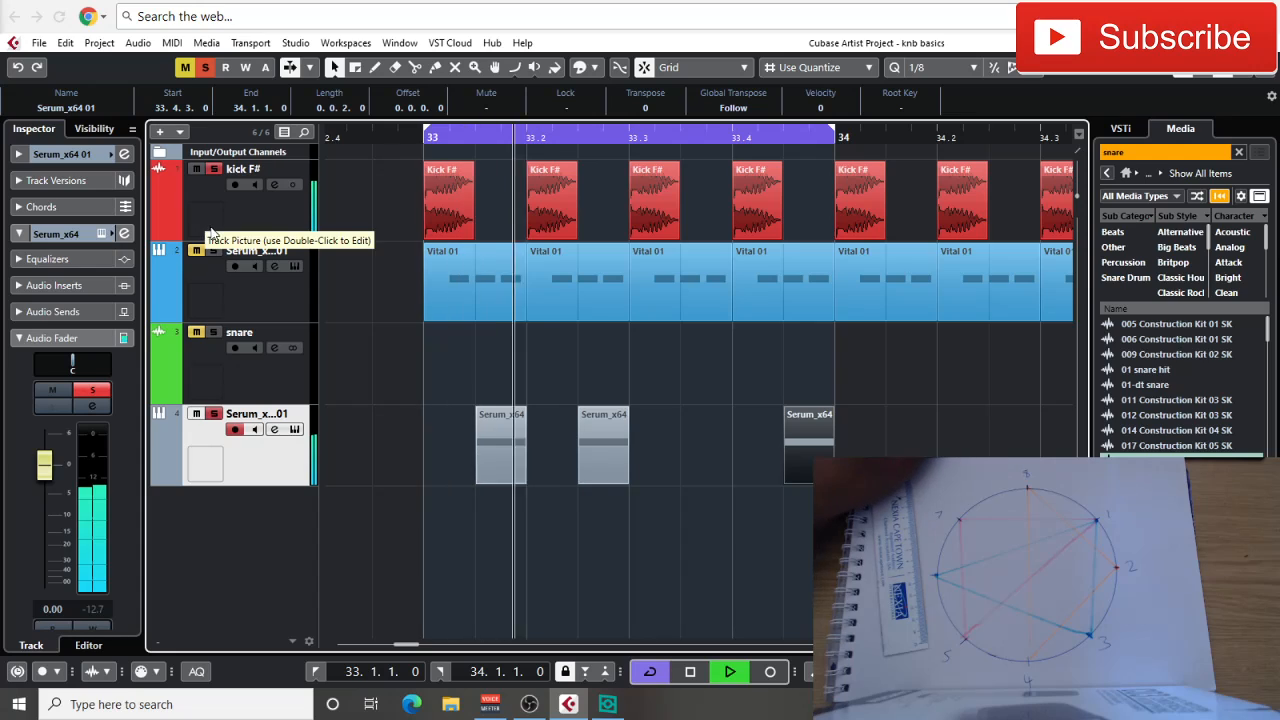
# - Set the quantize grid to 1/1 and duplicate the new Serum track's one-bar range from bar 33 seven times, filling it through bar 40
pyautogui.press('g')
pyautogui.press('g')
pyautogui.press('g')
pyautogui.press('g')
pyautogui.press('g')
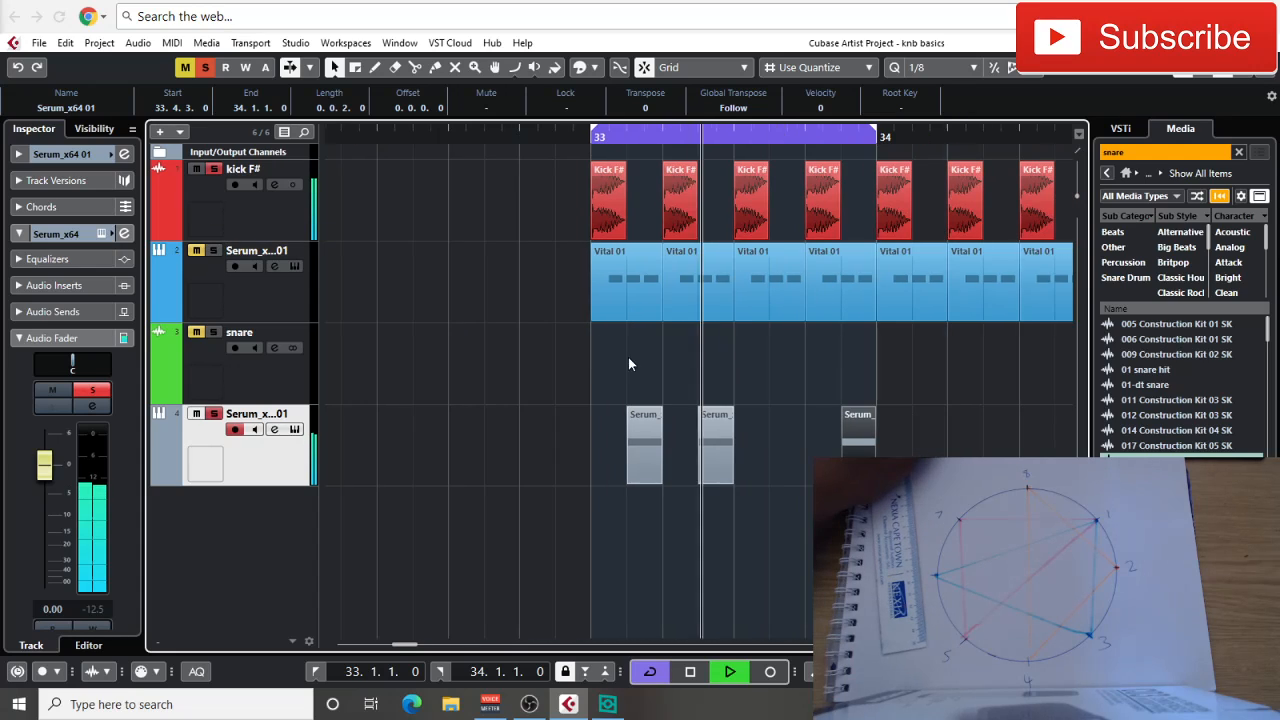
pyautogui.hscroll(3, 585, 318)
pyautogui.click(935, 67)
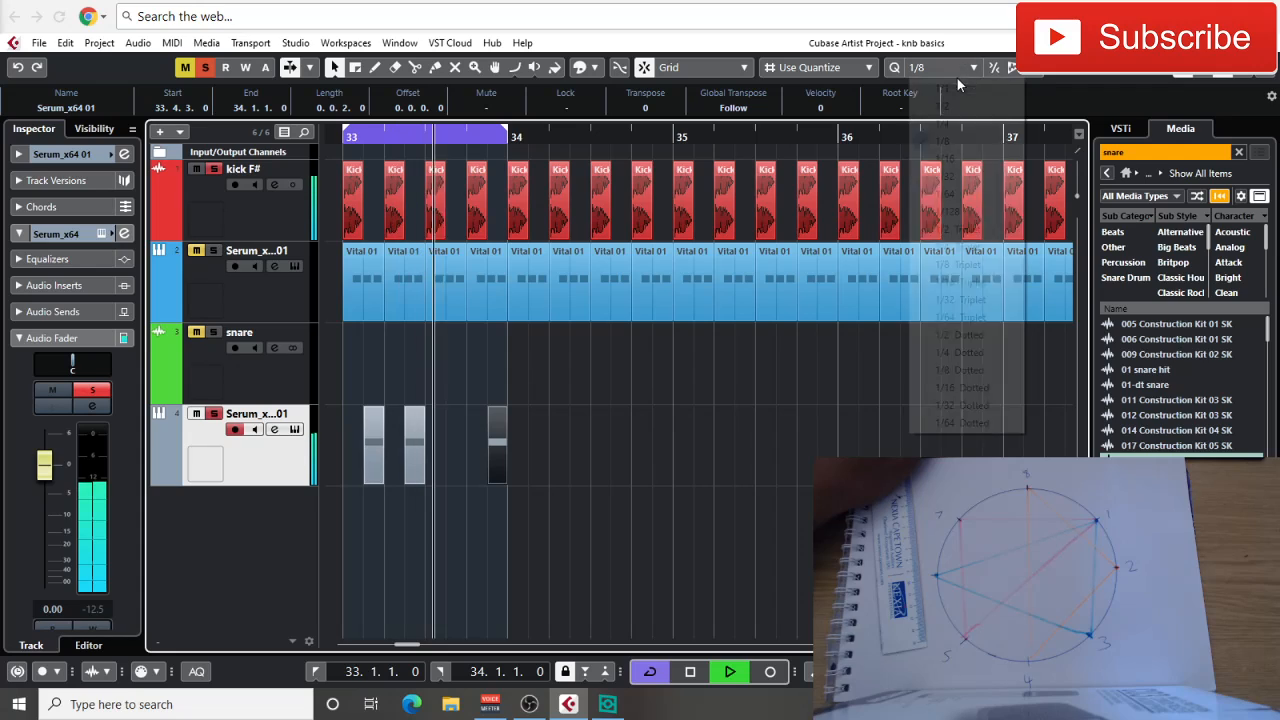
pyautogui.click(950, 86)
pyautogui.hscroll(-1, 566, 360)
pyautogui.rightClick(622, 386)
pyautogui.click(641, 385)
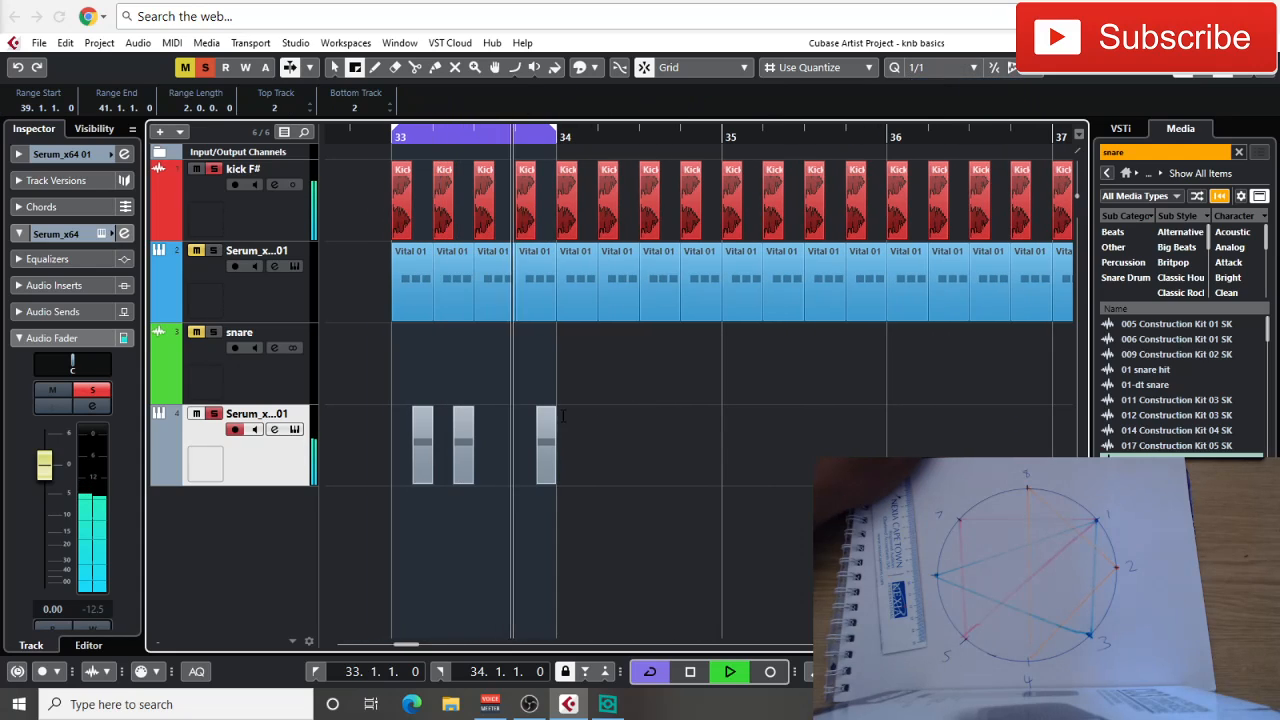
pyautogui.press('space')
pyautogui.moveTo(422, 470); pyautogui.dragTo(541, 462)
pyautogui.press('g')
pyautogui.press('g')
pyautogui.press('g')
pyautogui.hscroll(5, 720, 421)
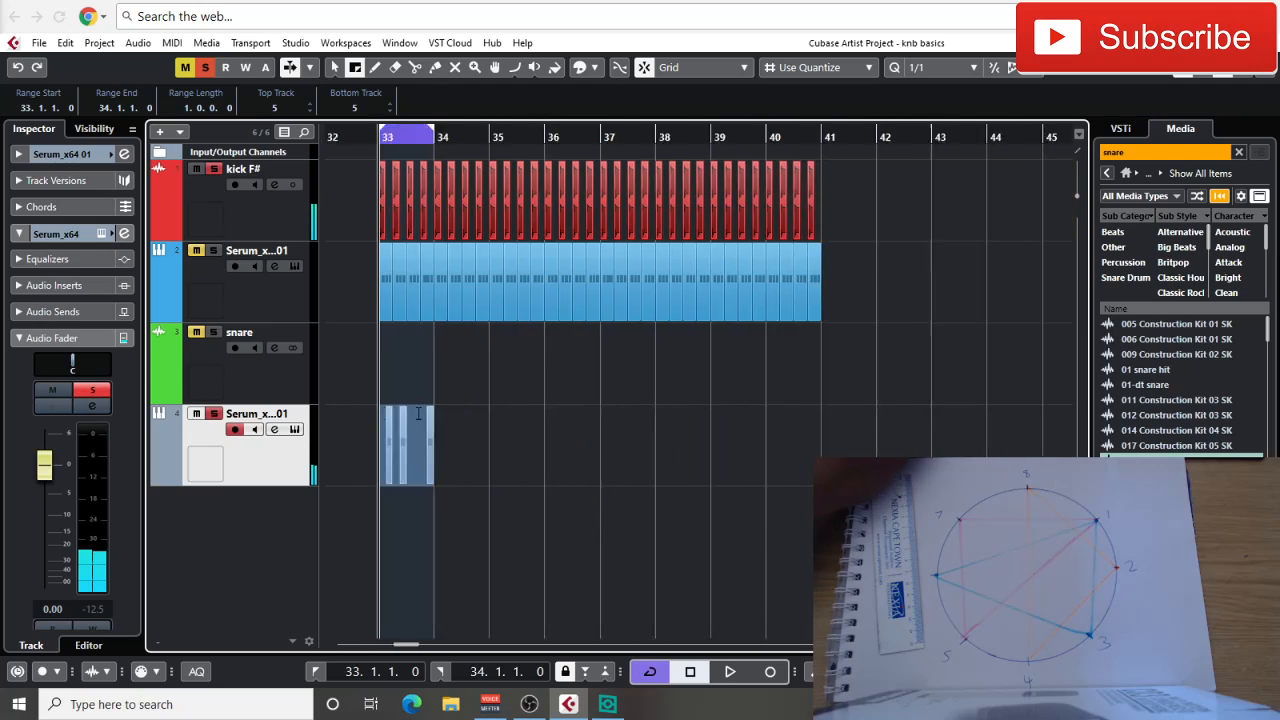
pyautogui.hotkey('ctrl', 'd')
pyautogui.hotkey('ctrl', 'd')
pyautogui.hotkey('ctrl', 'd')
pyautogui.hotkey('ctrl', 'd')
pyautogui.hotkey('ctrl', 'd')
pyautogui.hotkey('ctrl', 'd')
pyautogui.hotkey('ctrl', 'd')
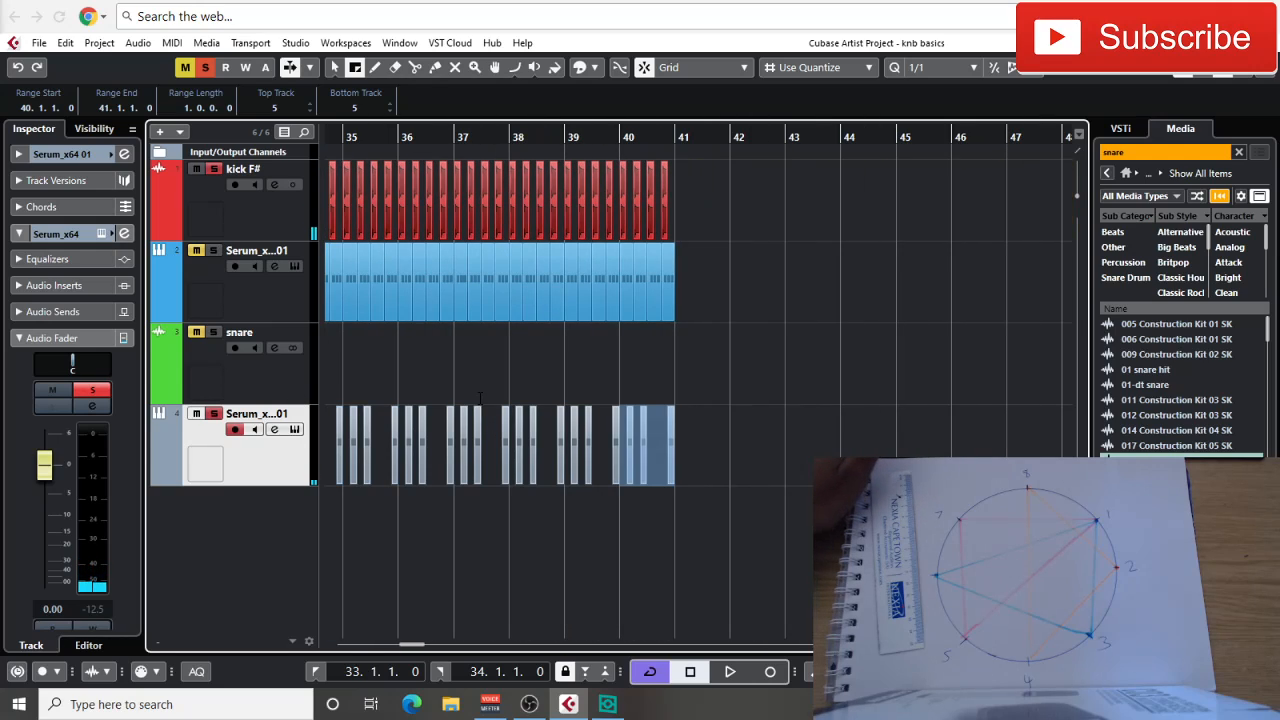
# - Color the new Serum track magenta and rename it fm
pyautogui.hscroll(-3, 700, 380)
pyautogui.press('1')
pyautogui.click(183, 466)
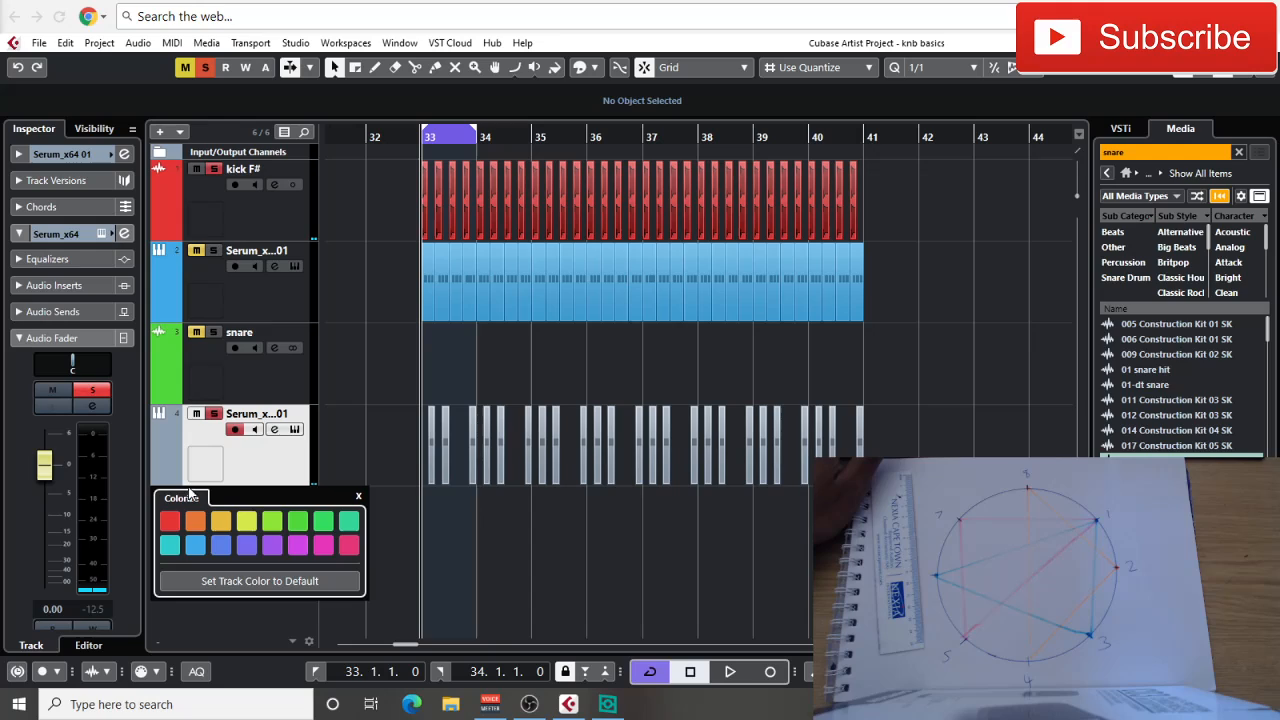
pyautogui.click(296, 545)
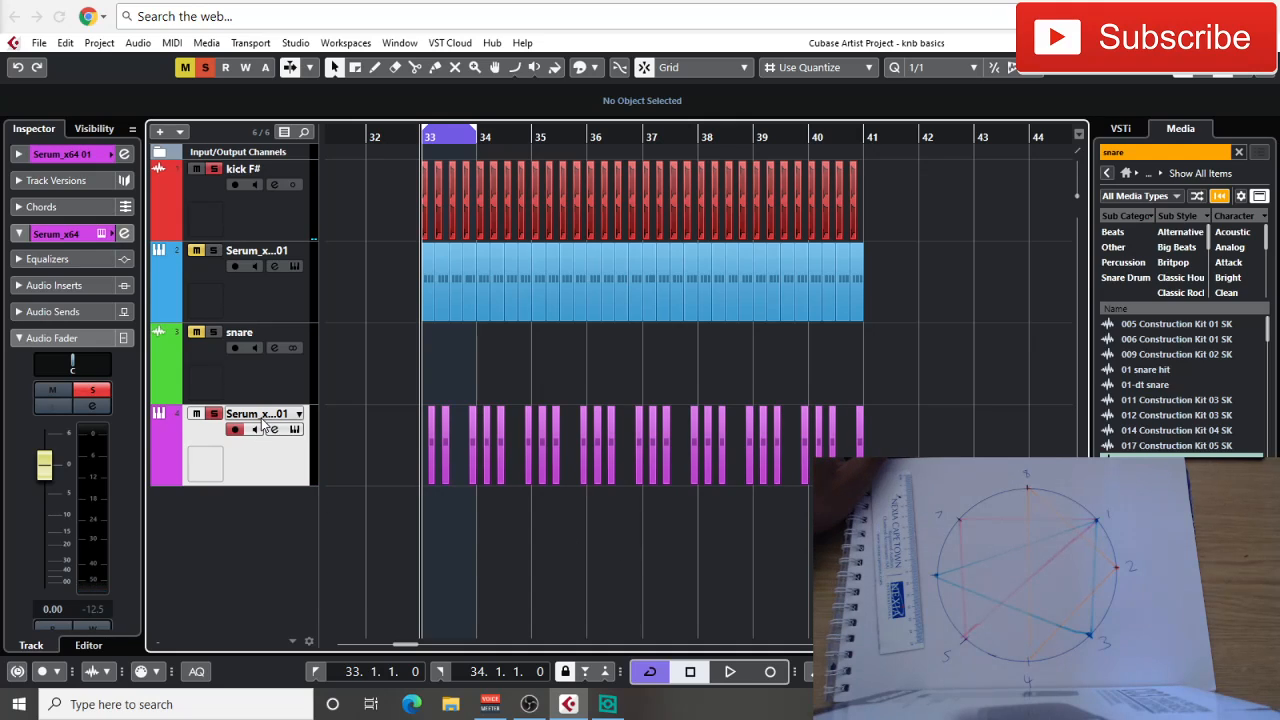
pyautogui.write('fm')
pyautogui.press('Return')
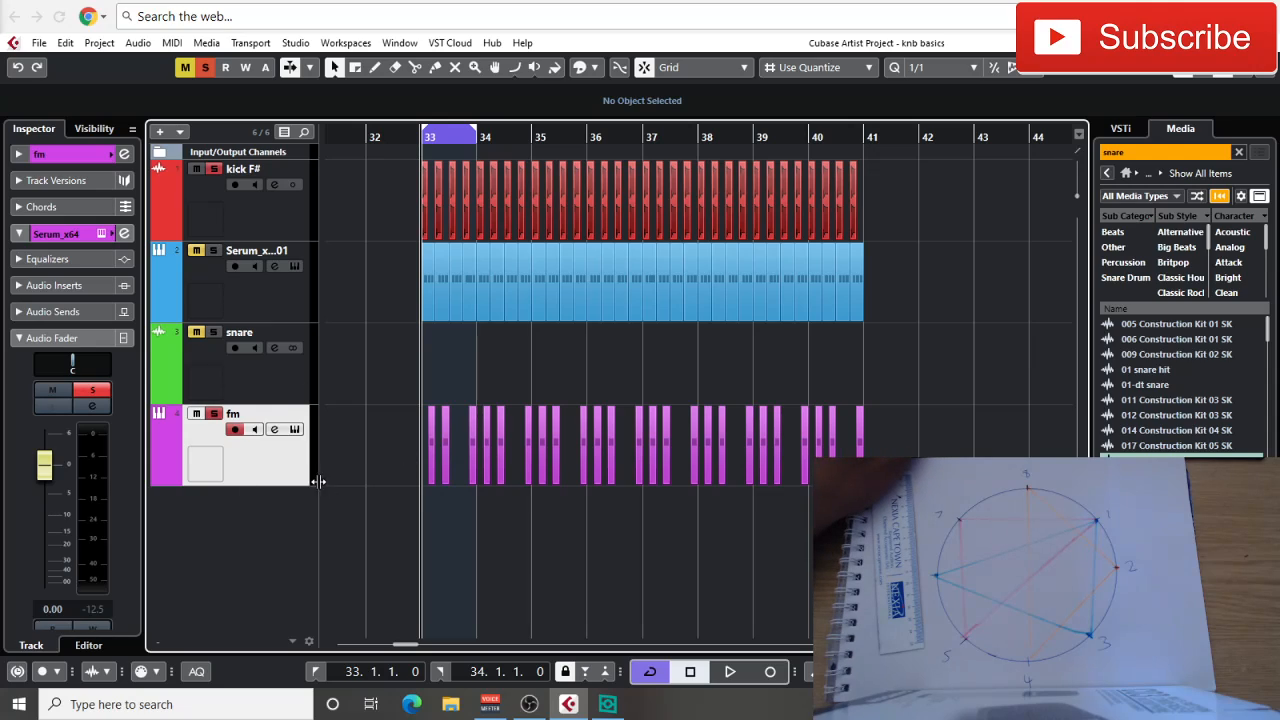
# - Open the fm track's Serum instrument, and extend the loop to 41.1.1 for a trial playback
pyautogui.click(102, 234)
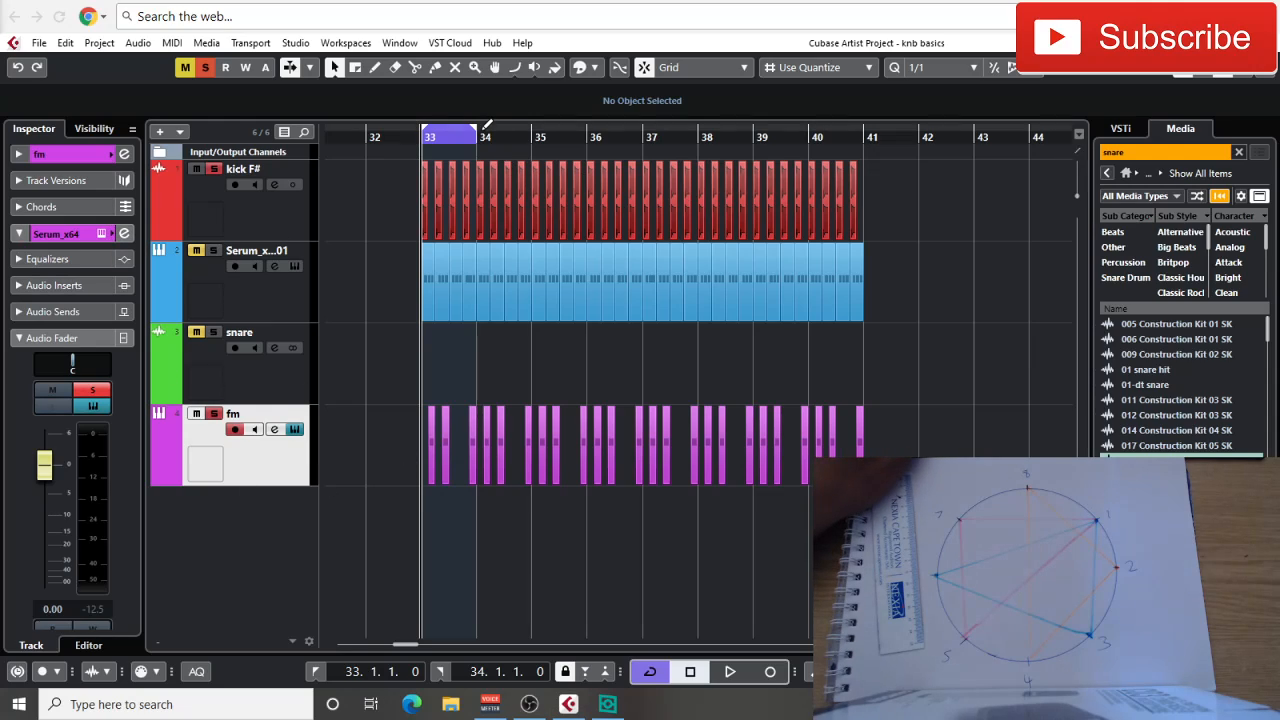
pyautogui.moveTo(477, 134); pyautogui.dragTo(849, 163)
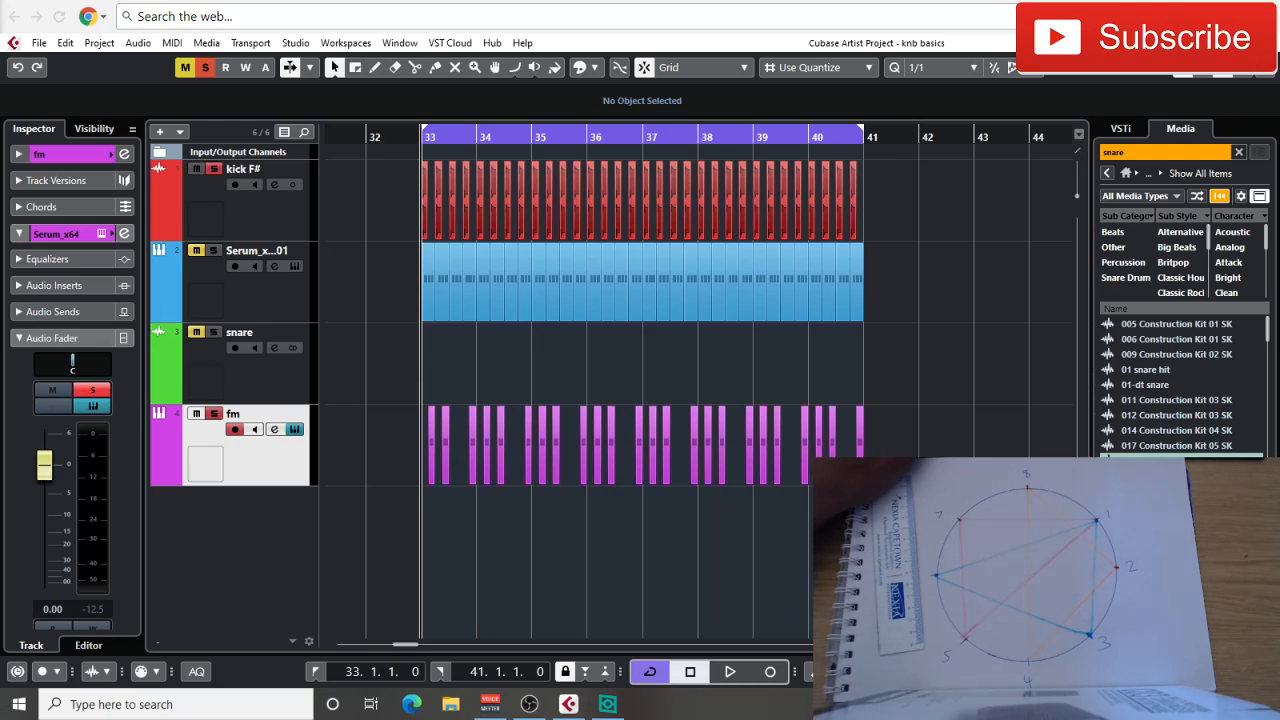
pyautogui.press('space')
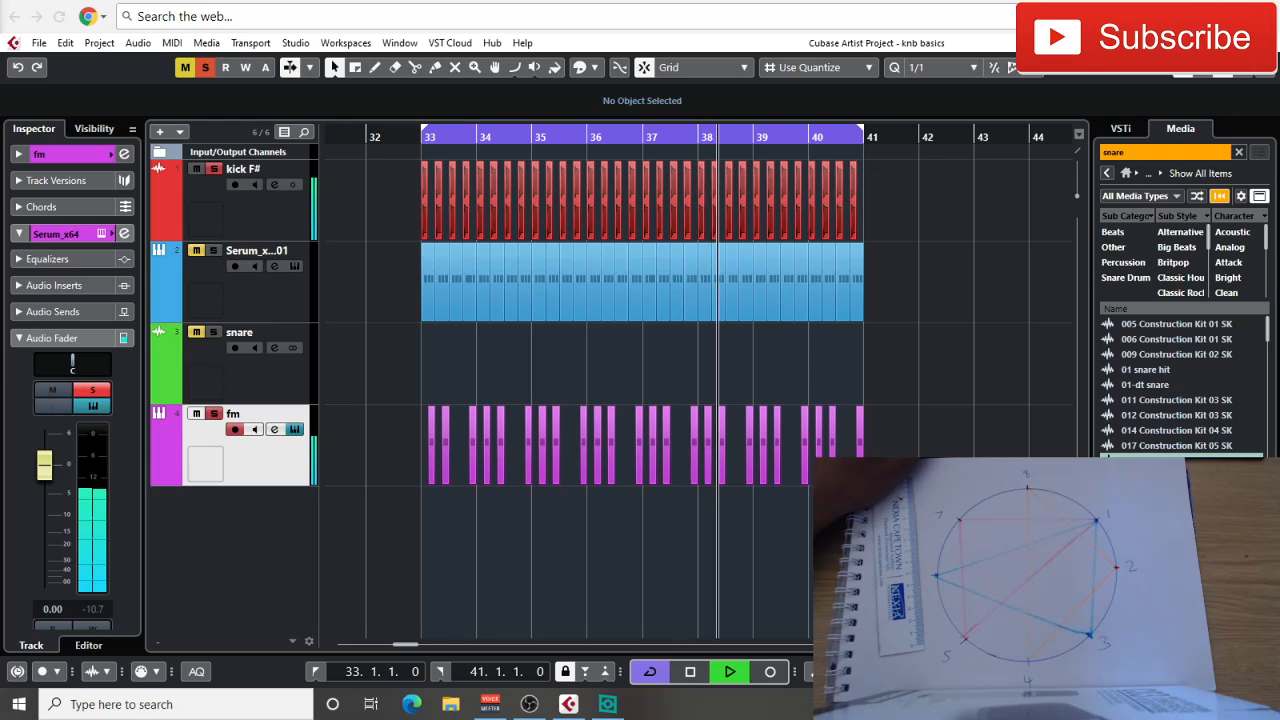
pyautogui.press('space')
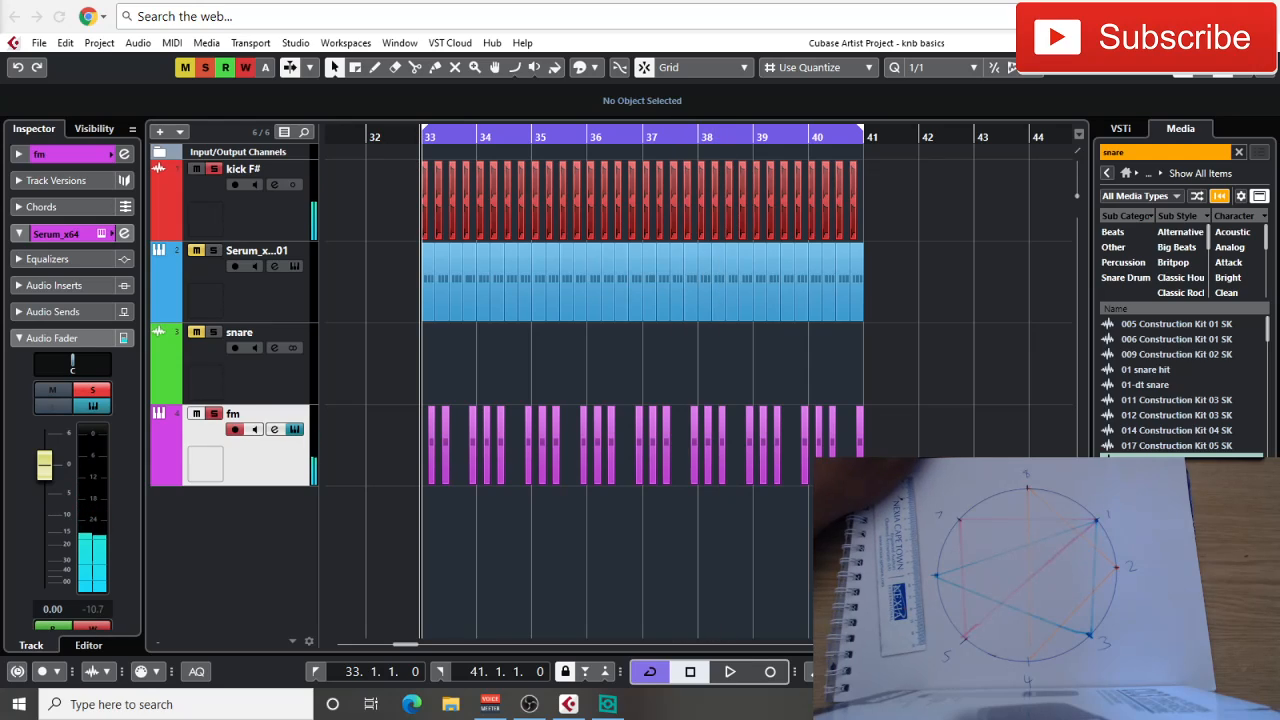
# - Record Fil Cutoff automation on the fm track during playback, and delete the intermediate points between 33.1.1 and 41.1.1
pyautogui.press('space')
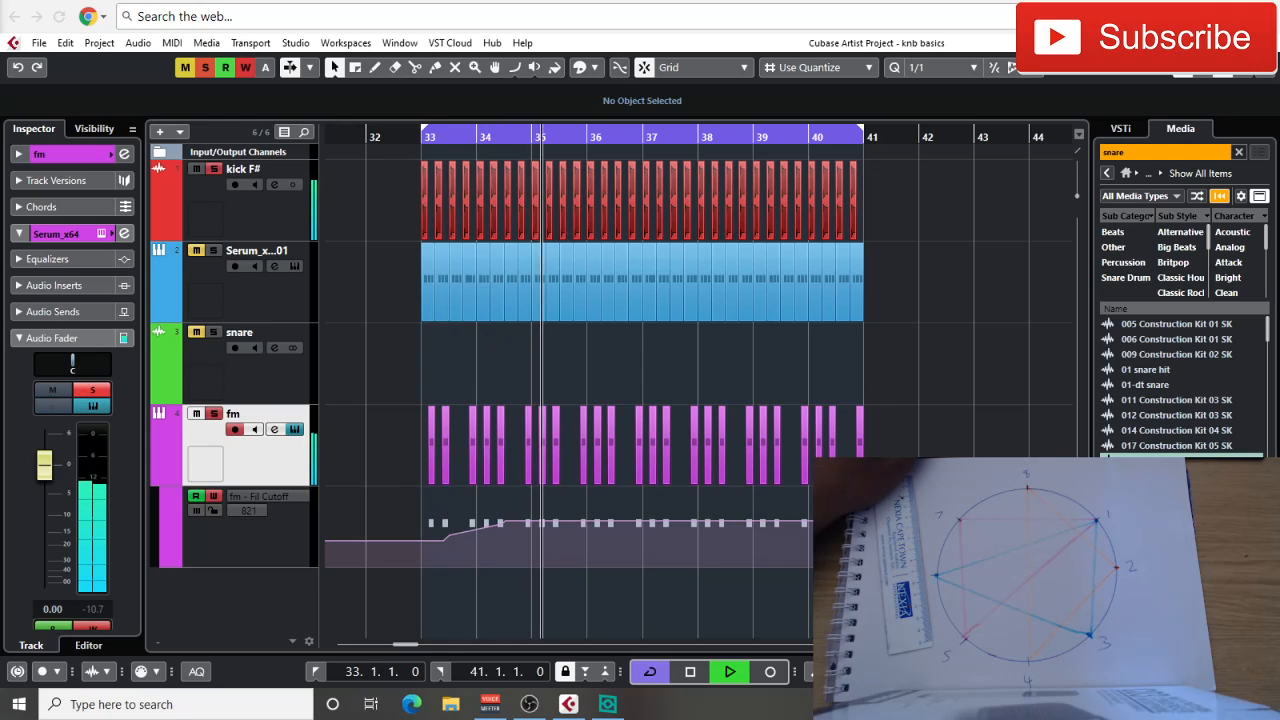
pyautogui.press('space')
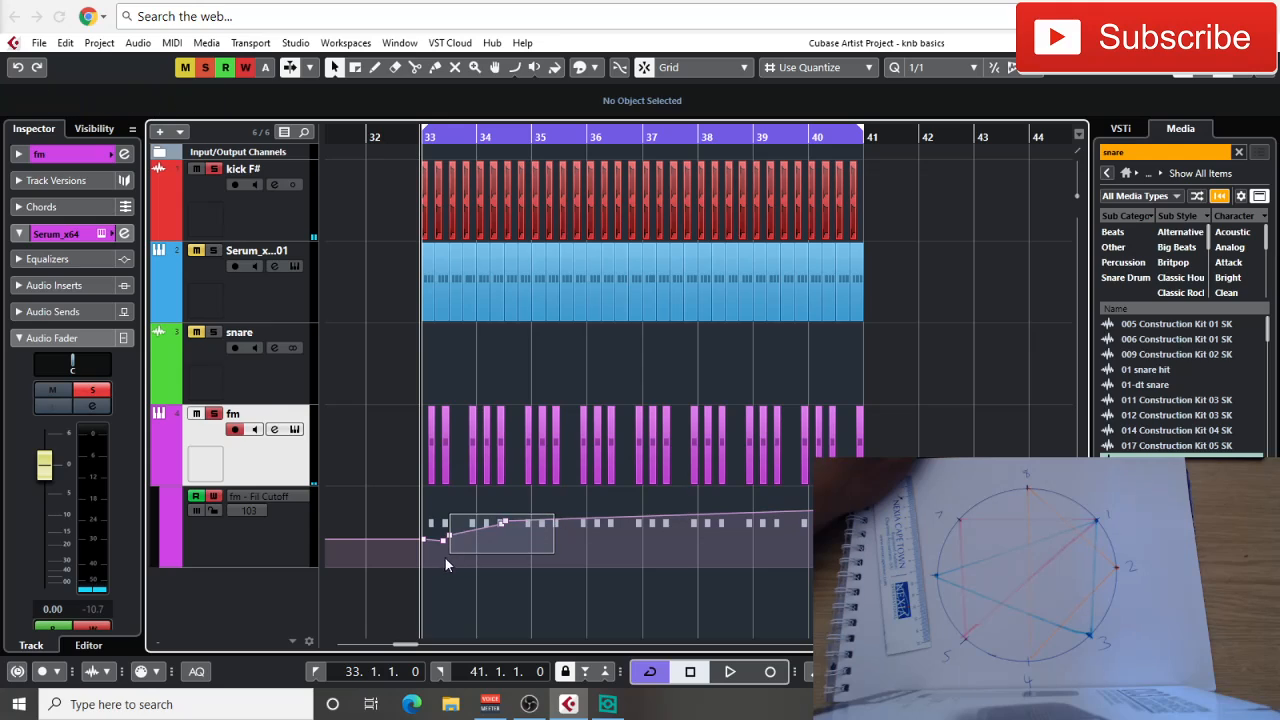
pyautogui.moveTo(445, 558); pyautogui.dragTo(441, 561)
pyautogui.press('Delete')
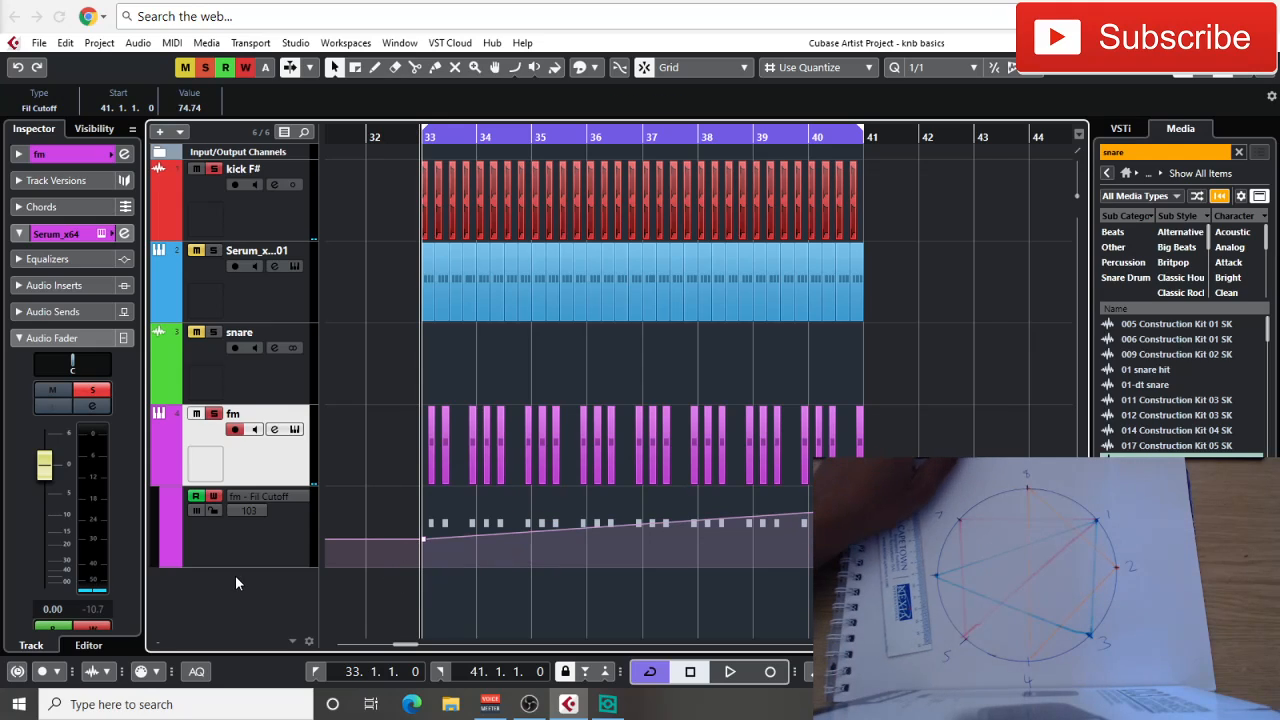
# - Enlarge the Fil Cutoff lane and, during playback, set its points to 68.89 at 41.1.1 and 20.74 at 33.1.1
pyautogui.moveTo(243, 566); pyautogui.dragTo(243, 602)
pyautogui.press('space')
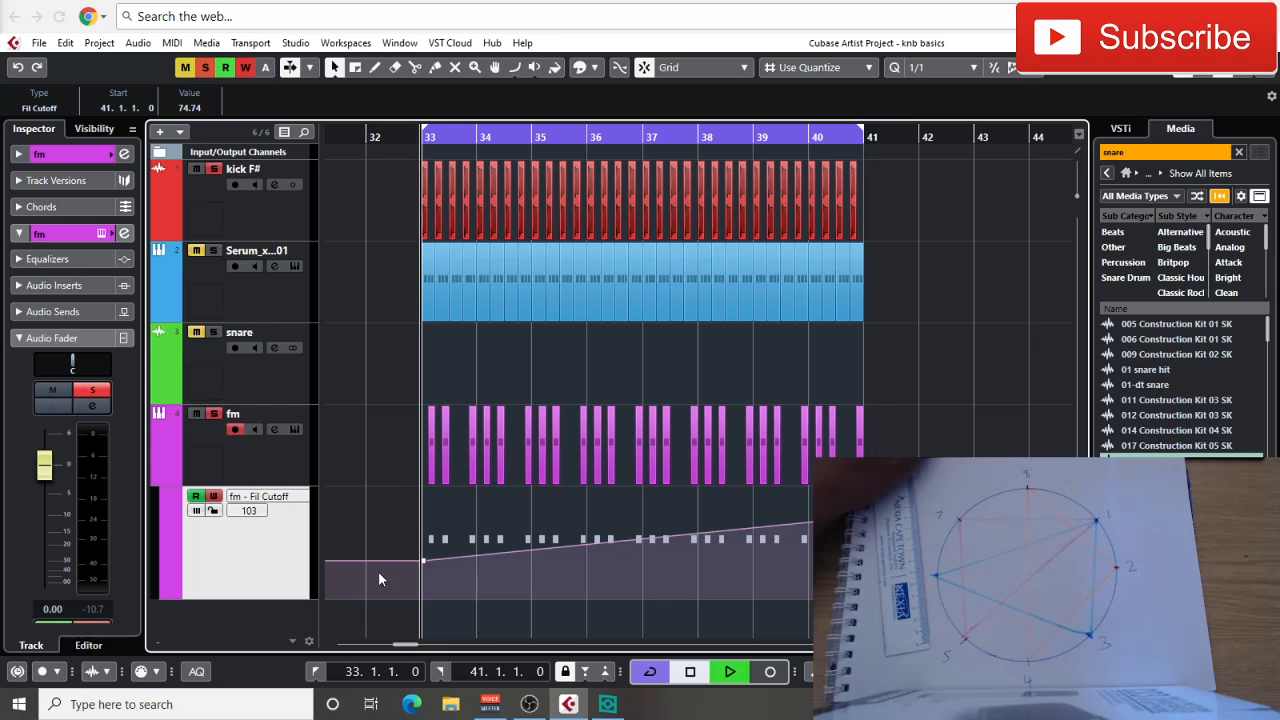
pyautogui.click(101, 549)
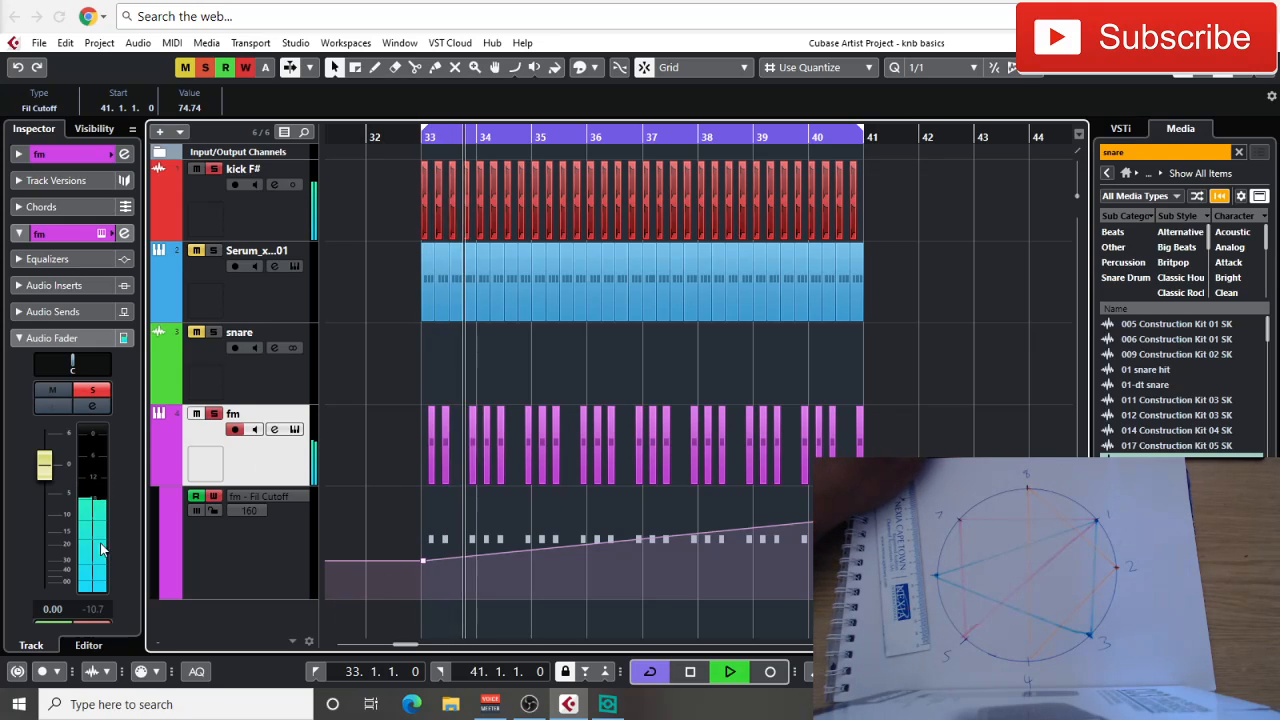
pyautogui.click(109, 609)
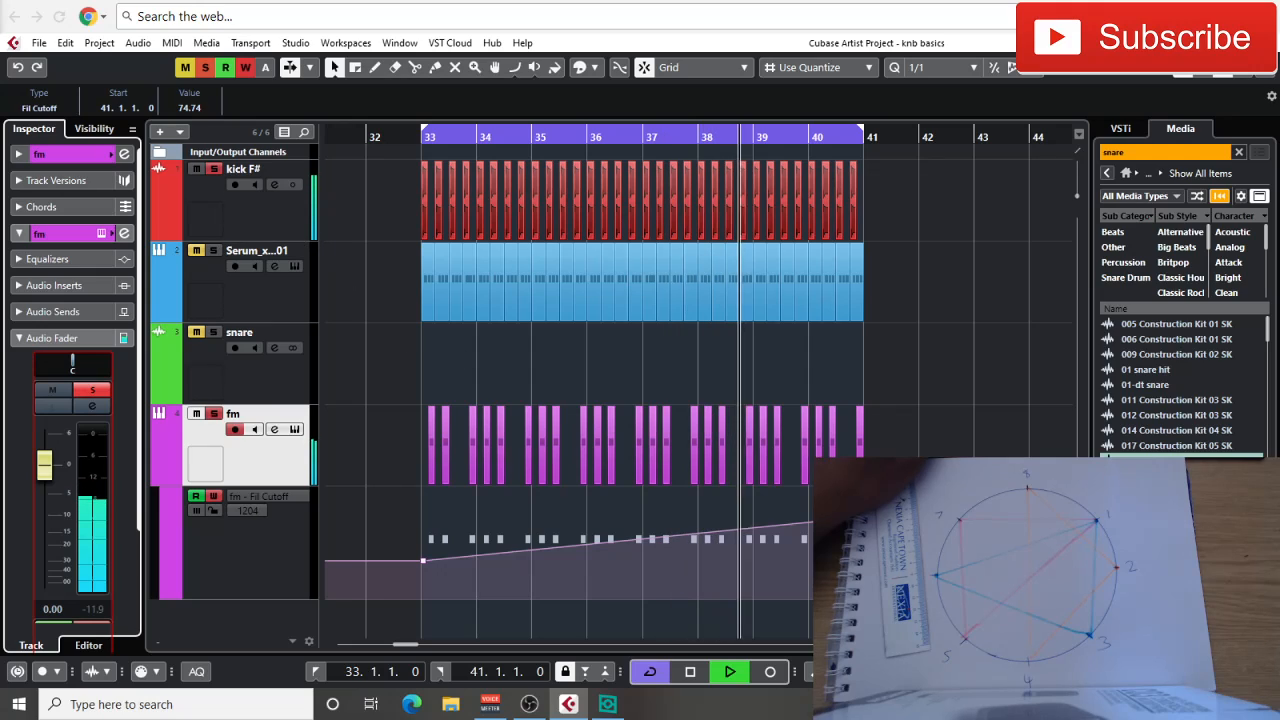
pyautogui.moveTo(863, 517); pyautogui.dragTo(863, 523)
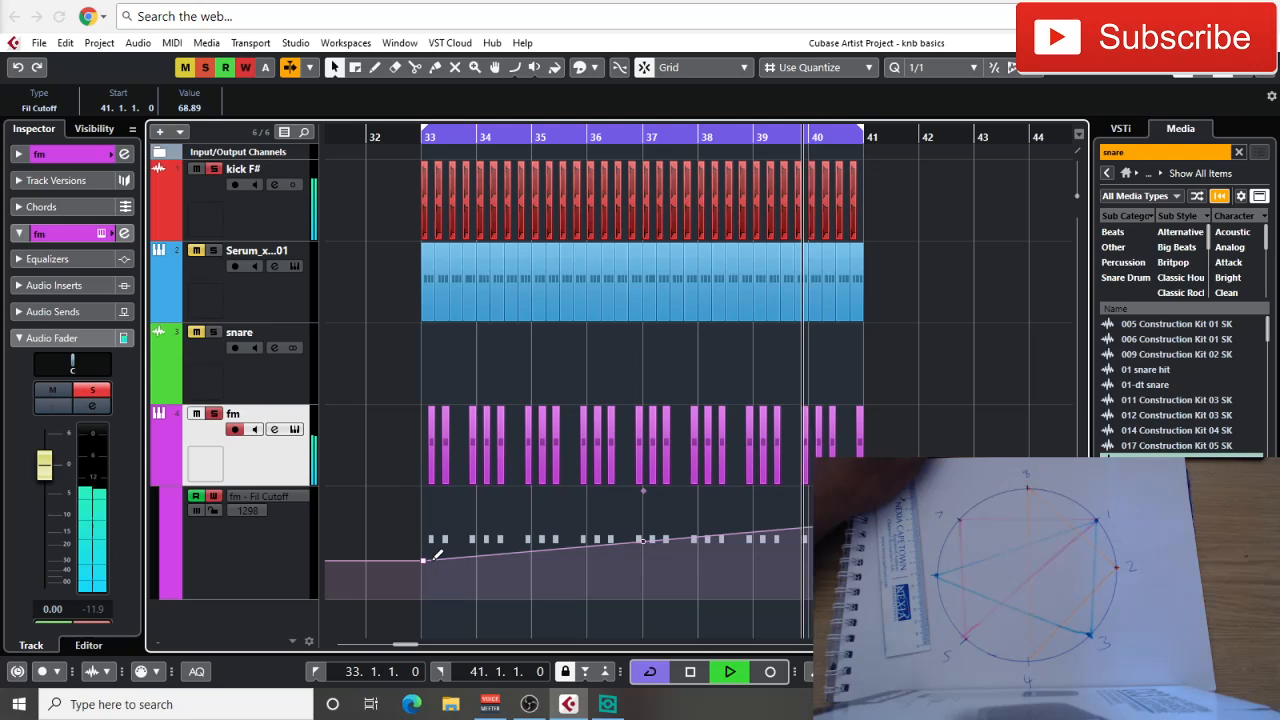
pyautogui.moveTo(423, 561); pyautogui.dragTo(424, 583)
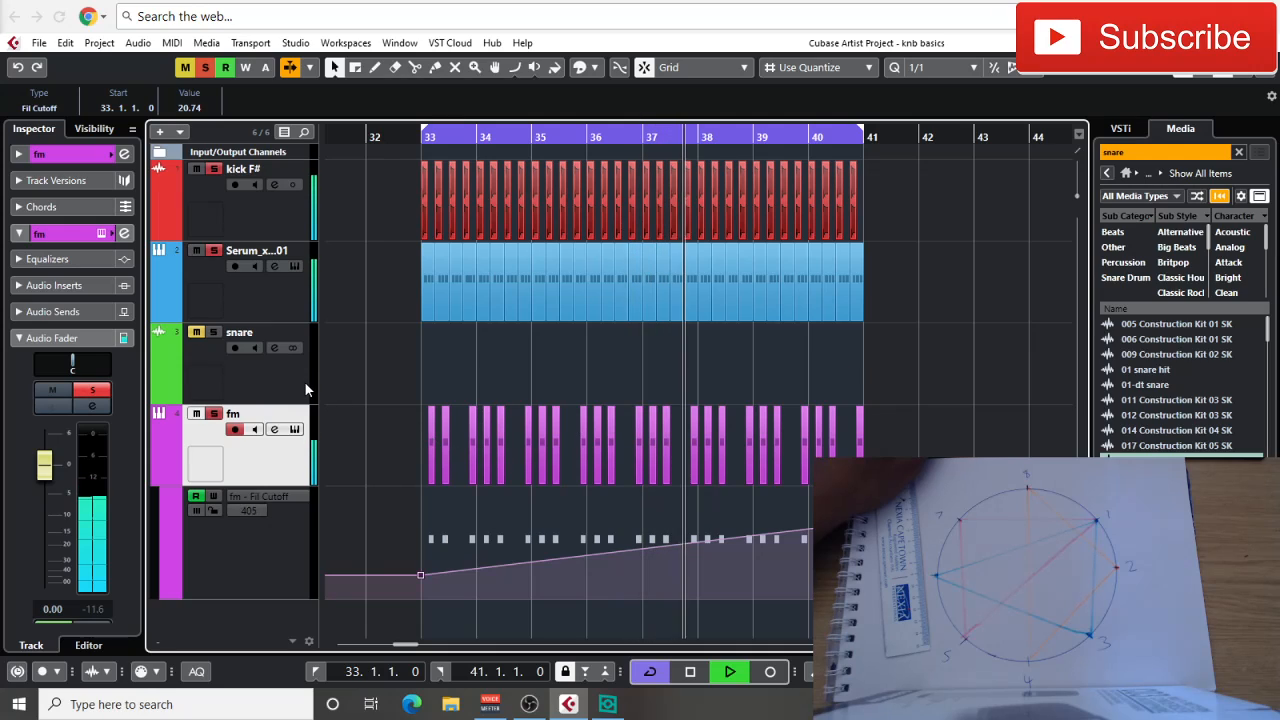
# - Add the 018 Construction Kit 05 SK sample to the snare track at 34.1.1 and set the quantize grid to 1/4
pyautogui.moveTo(1176, 461); pyautogui.dragTo(466, 382)
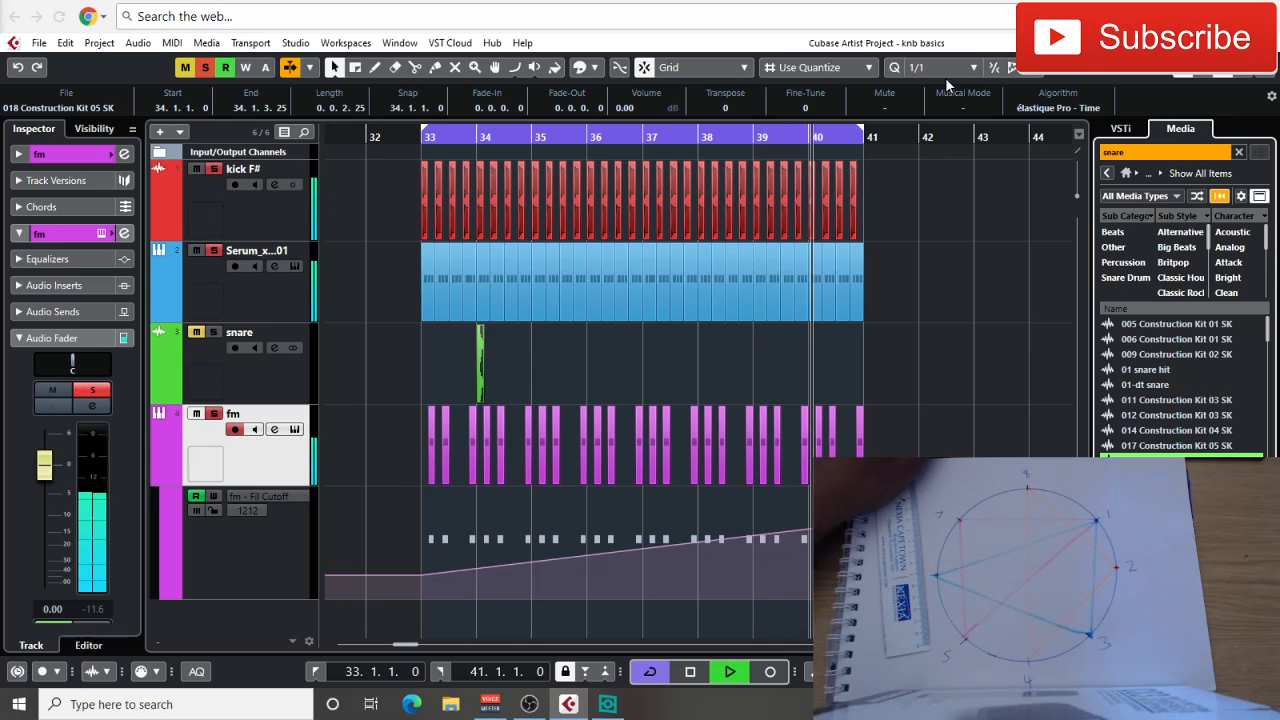
pyautogui.scroll(-2, 938, 70)
pyautogui.press('space')
# - Move and copy the snare sample to create hits at 33.2.1, 33.4.1, 34.2.1 and 34.4.1
pyautogui.press('h')
pyautogui.press('h')
pyautogui.press('h')
pyautogui.press('h')
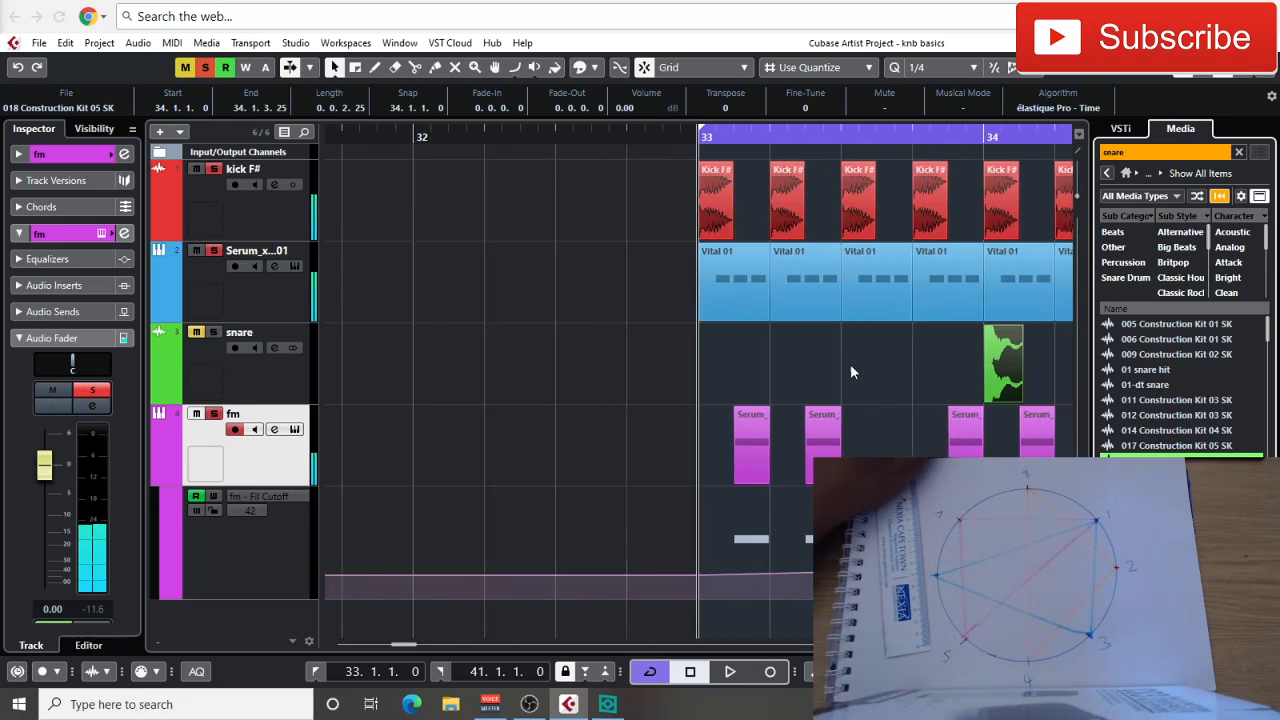
pyautogui.hscroll(1, 850, 364)
pyautogui.moveTo(812, 378); pyautogui.dragTo(737, 378)
pyautogui.click(554, 378)
pyautogui.moveTo(815, 370); pyautogui.dragTo(818, 370)
pyautogui.moveTo(600, 380); pyautogui.dragTo(898, 350)
# - Select the snare range from 33.1.1 to 35.1.1 and duplicate it three times to fill the track up to 41.1.1
pyautogui.press('g')
pyautogui.press('g')
pyautogui.press('g')
pyautogui.press('g')
pyautogui.rightClick(877, 396)
pyautogui.click(897, 396)
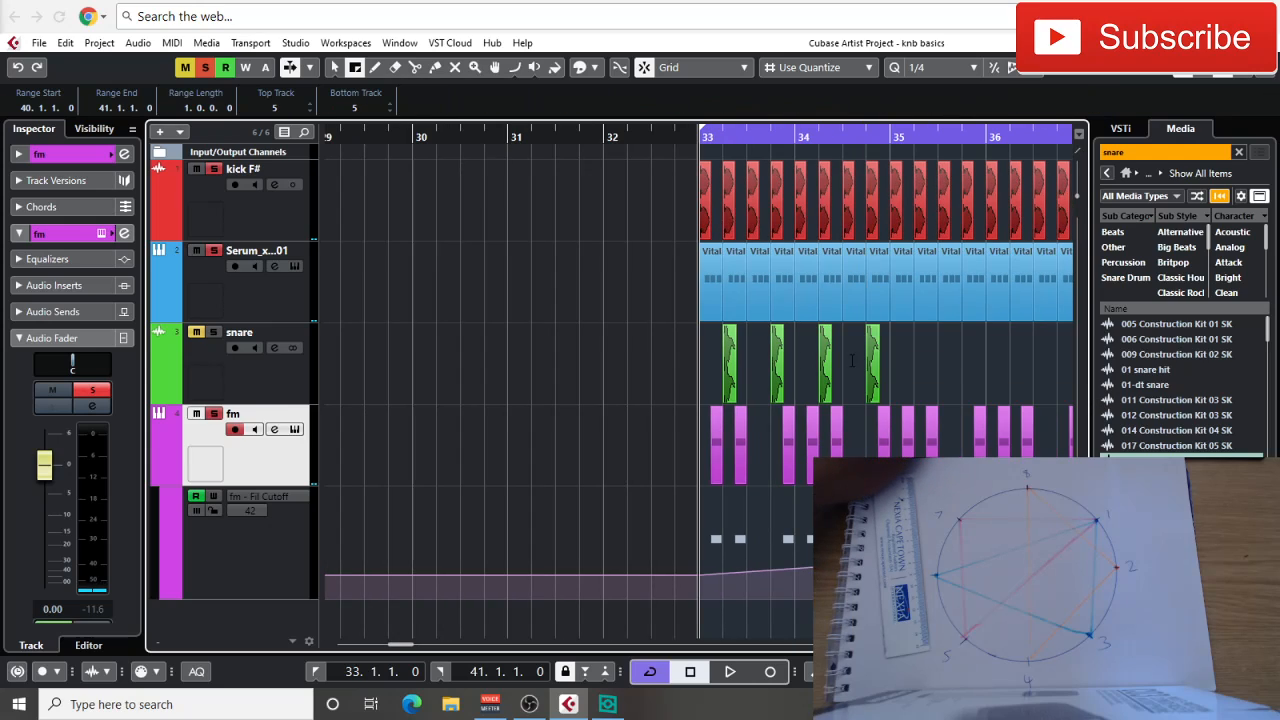
pyautogui.moveTo(700, 352); pyautogui.dragTo(862, 360)
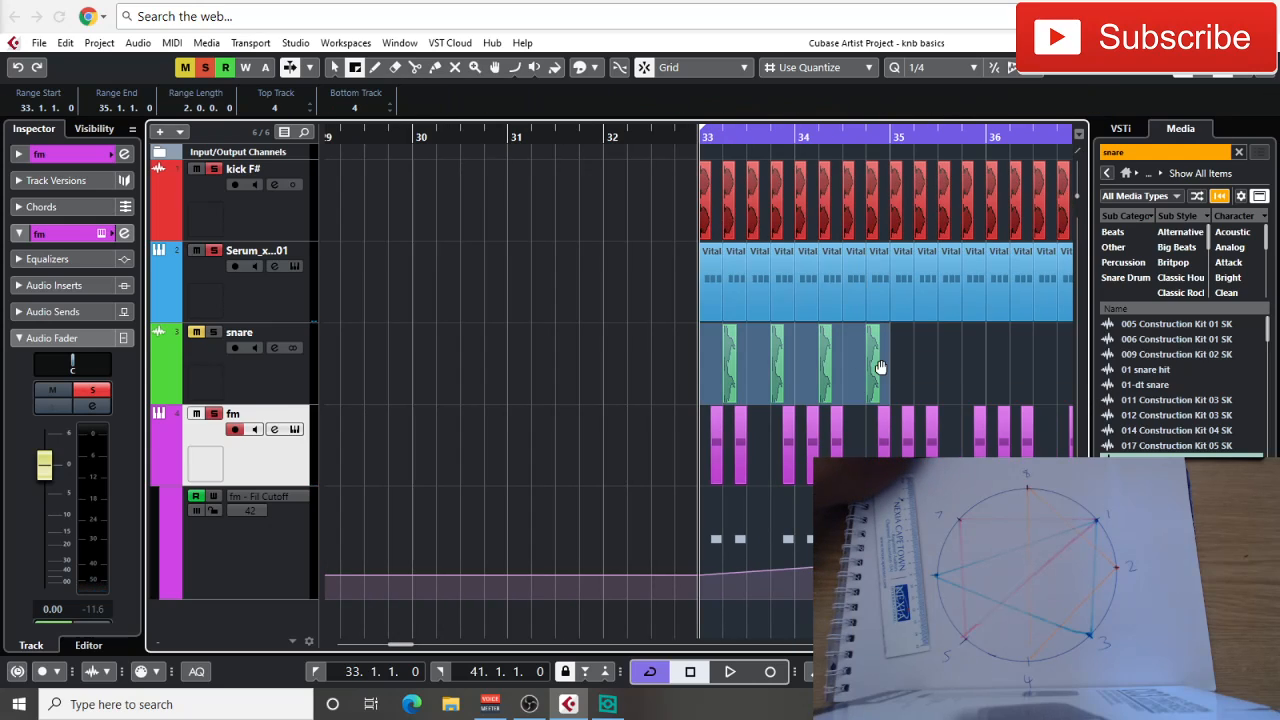
pyautogui.press('g')
pyautogui.press('g')
pyautogui.hotkey('ctrl', 'd')
pyautogui.hotkey('ctrl', 'd')
pyautogui.hotkey('ctrl', 'd')
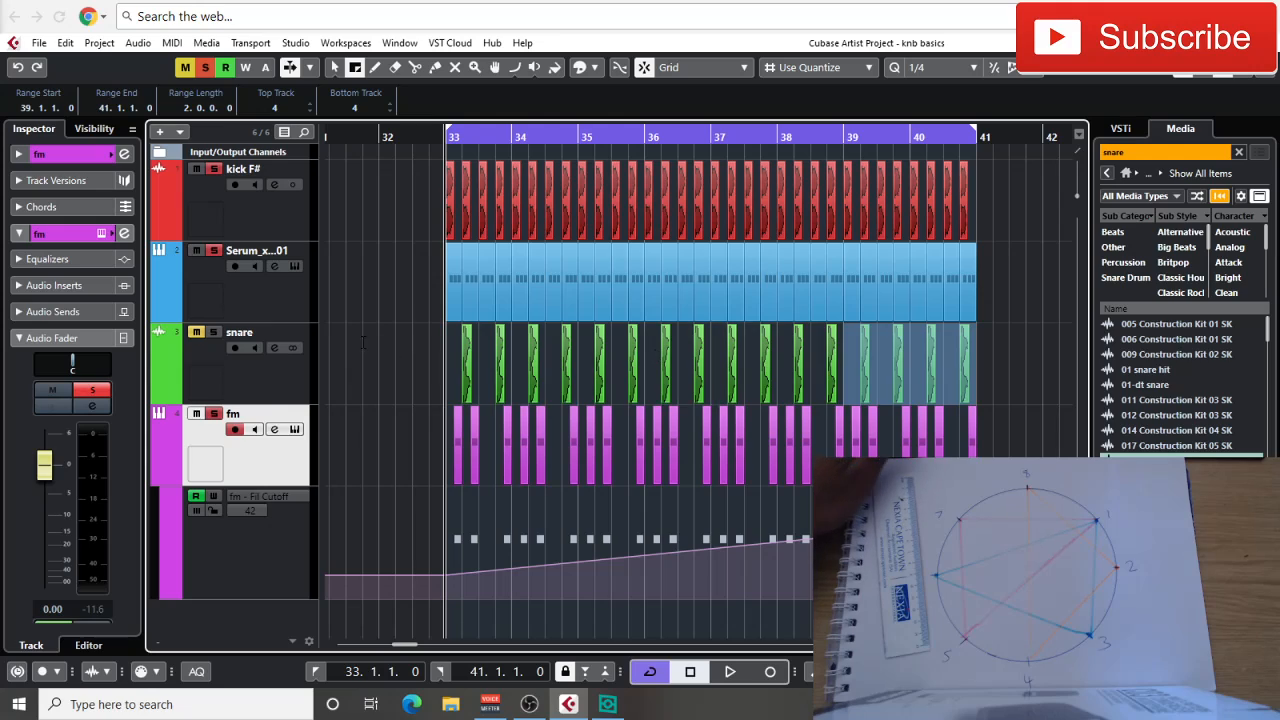
# - Play the loop with the snare track unmuted and soloed, and set its volume fader to -8.21
pyautogui.press('1')
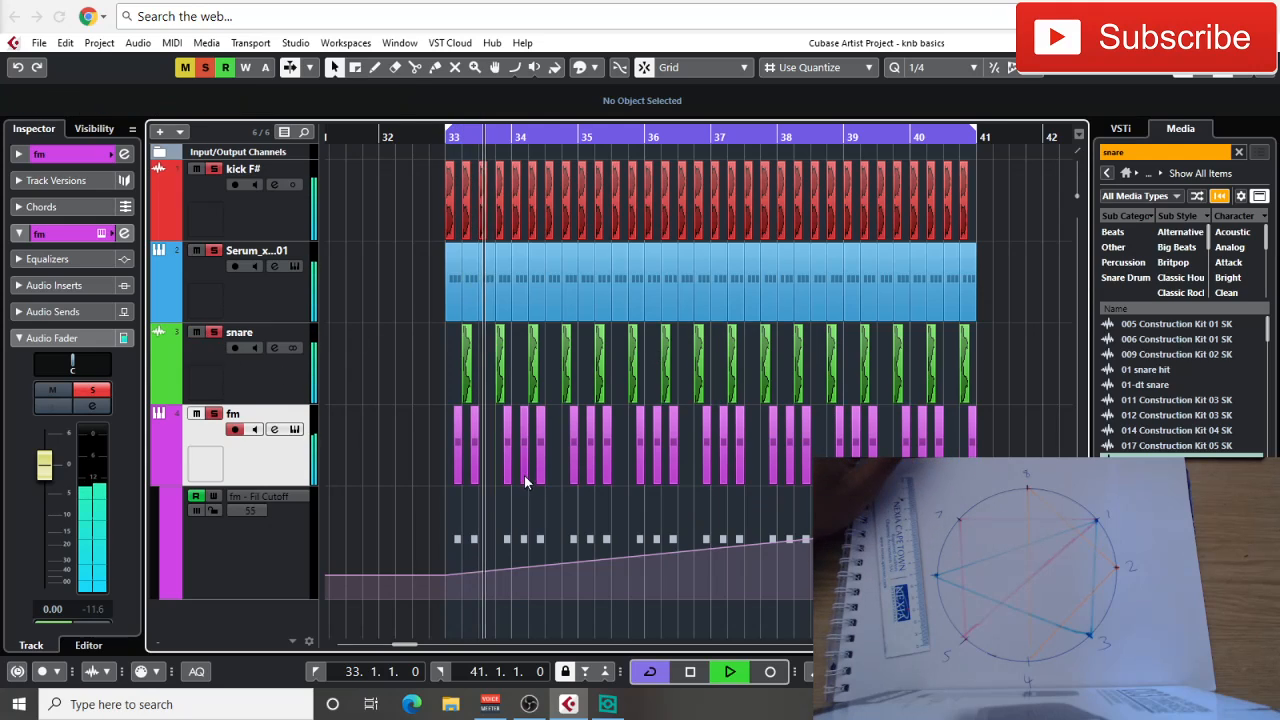
pyautogui.click(195, 358)
pyautogui.click(55, 459)
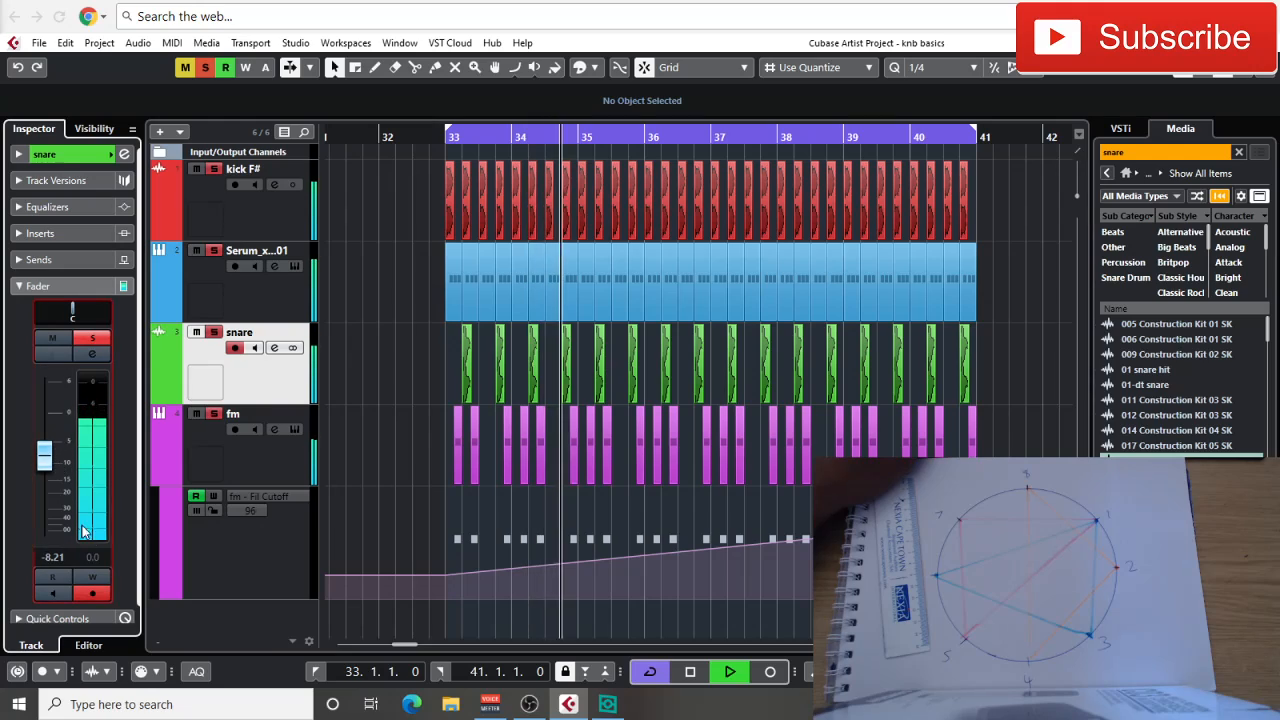
# - Lower the snare track's volume fader to -10.2
pyautogui.scroll(-5, 51, 480)
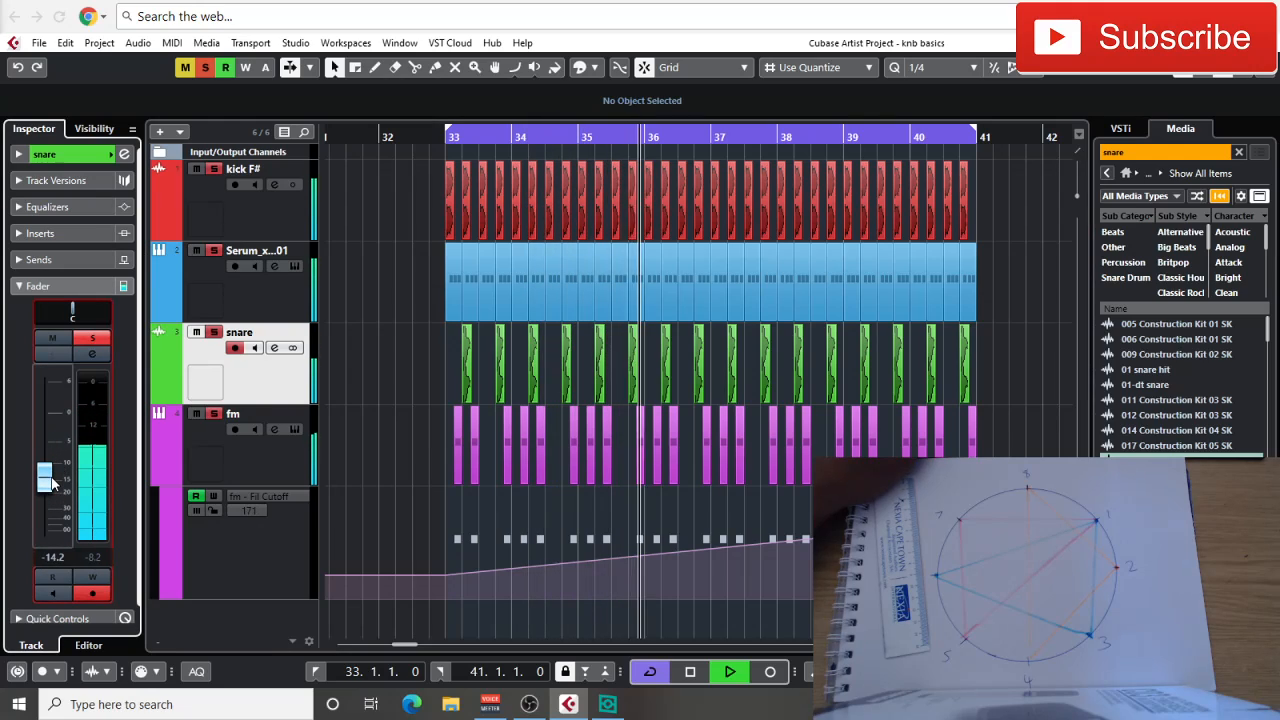
pyautogui.scroll(3, 51, 480)
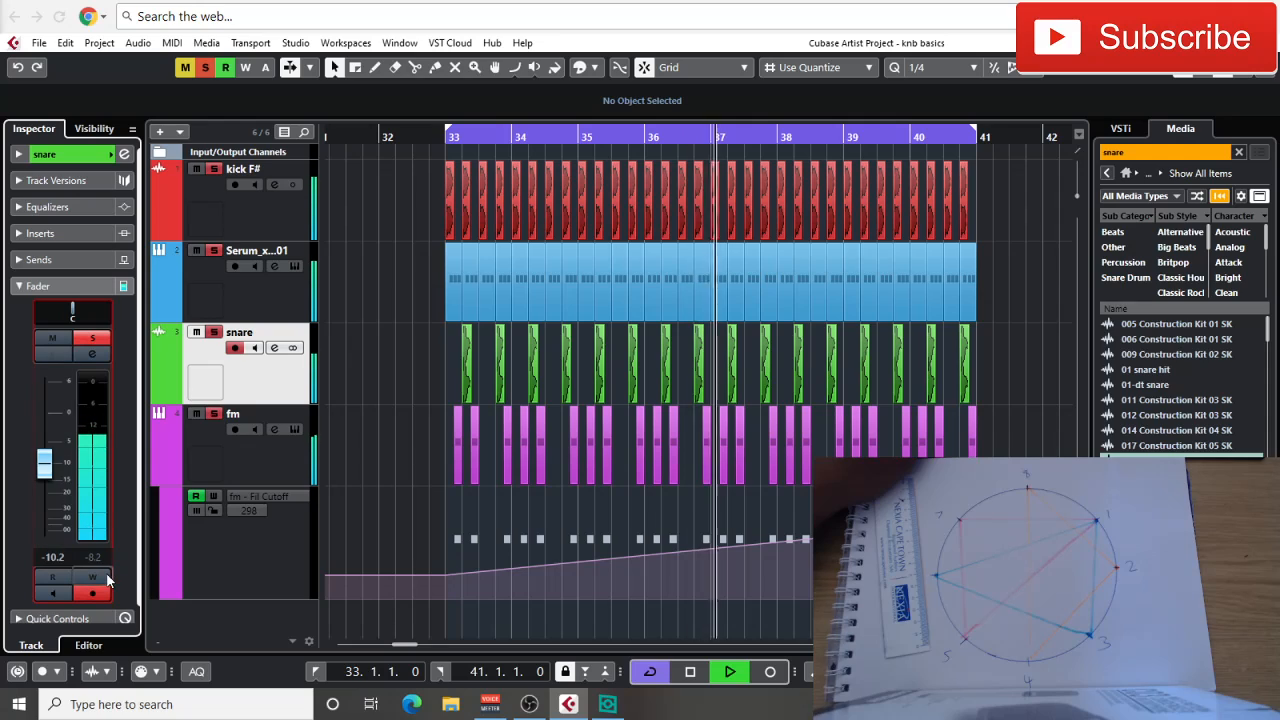
pyautogui.press('g')
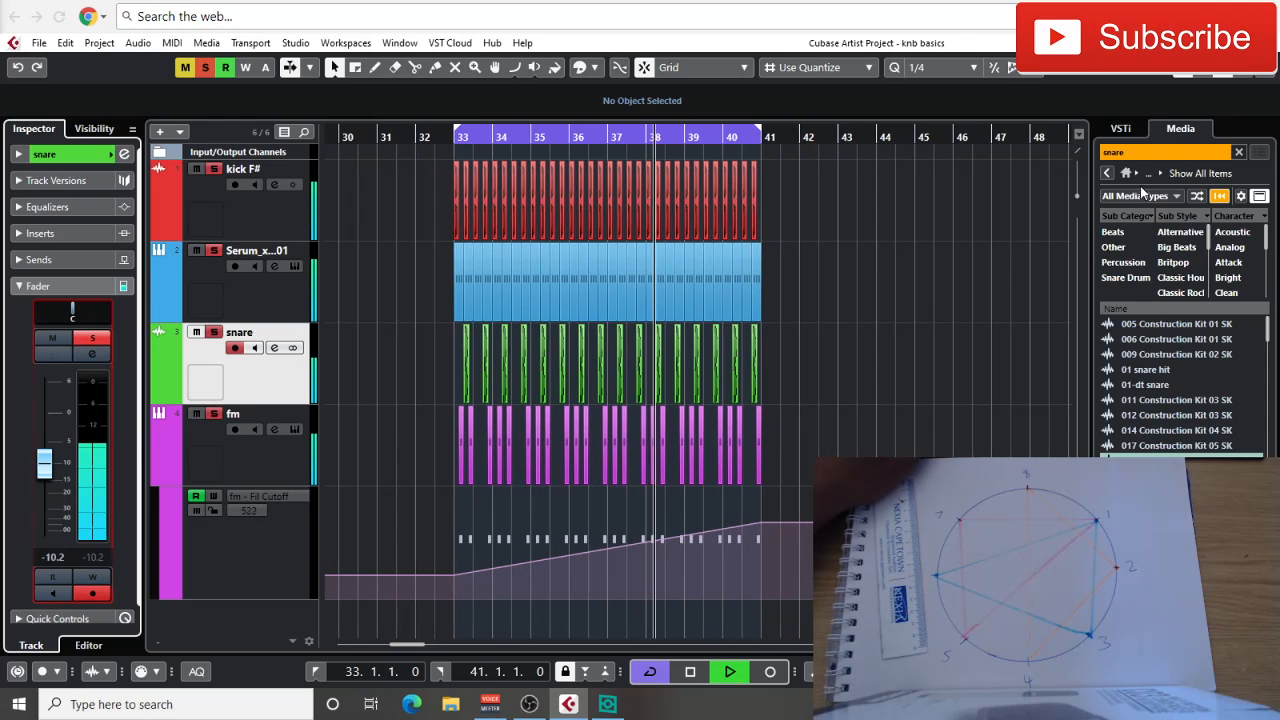
# - Search the media library for "open" and place the 03 open hat hit sample on the snare track at 43.2.1
pyautogui.click(1131, 154)
pyautogui.write('o')
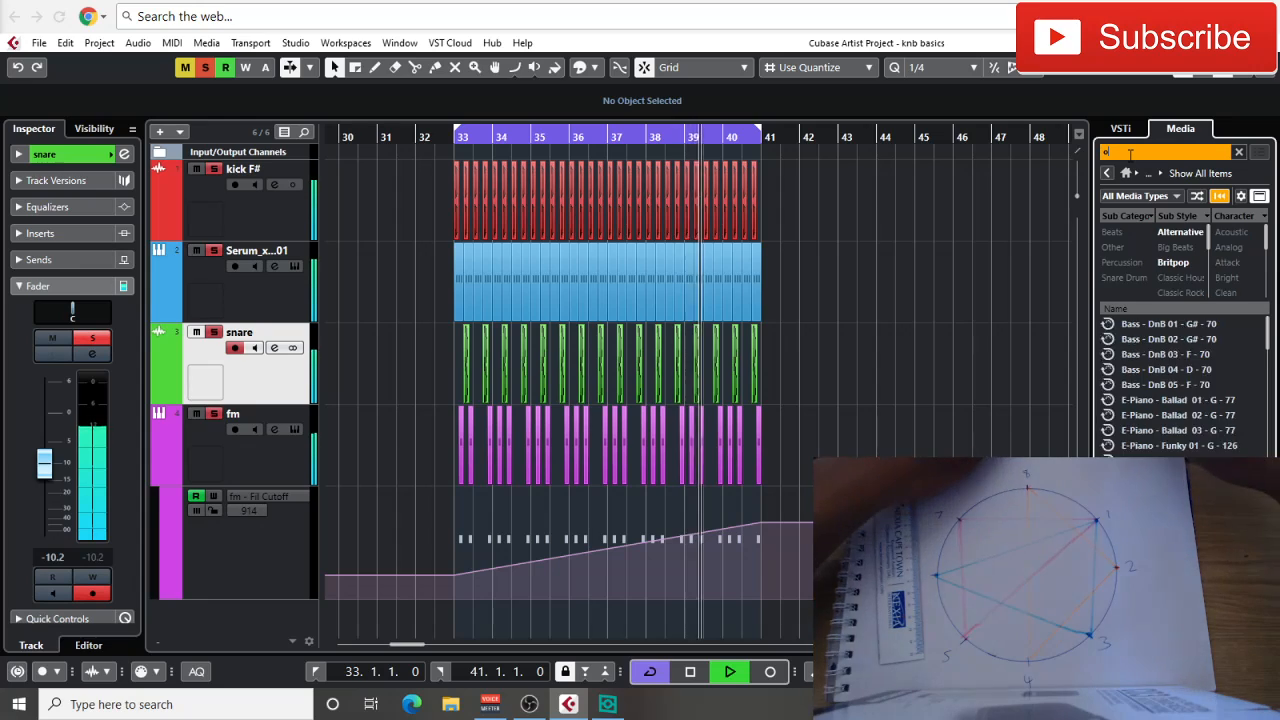
pyautogui.write('pen')
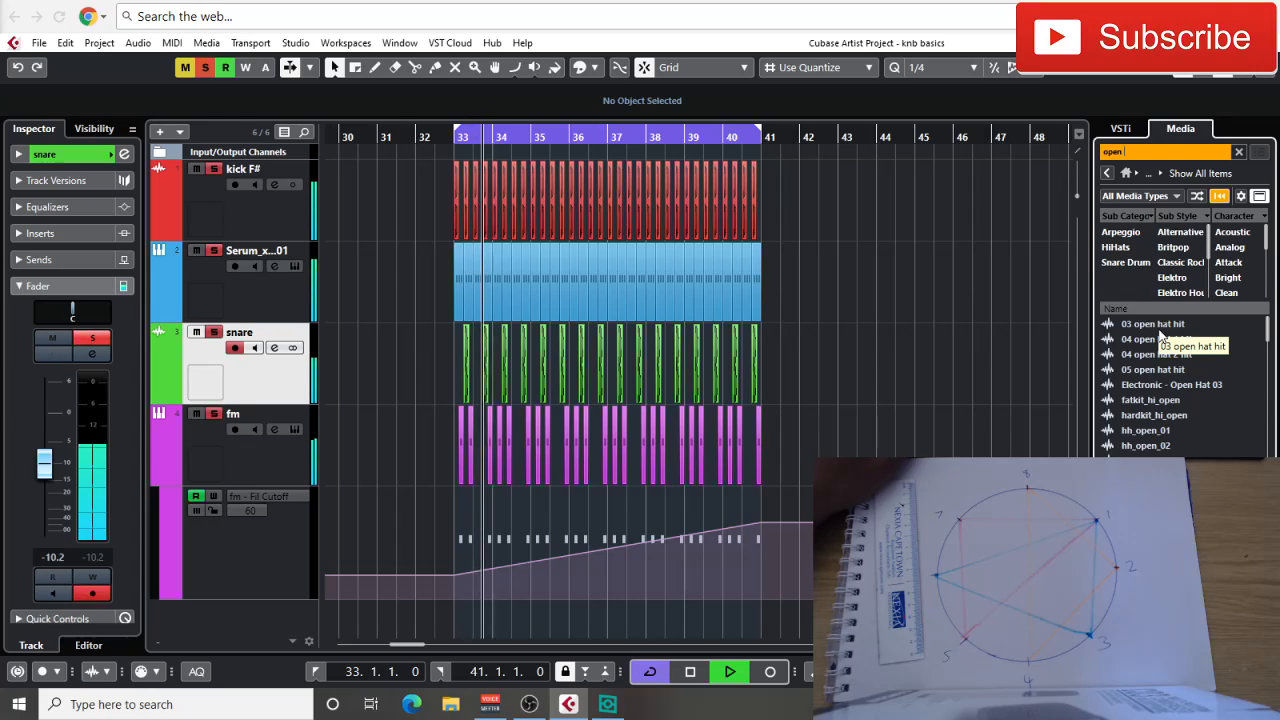
pyautogui.click(1159, 331)
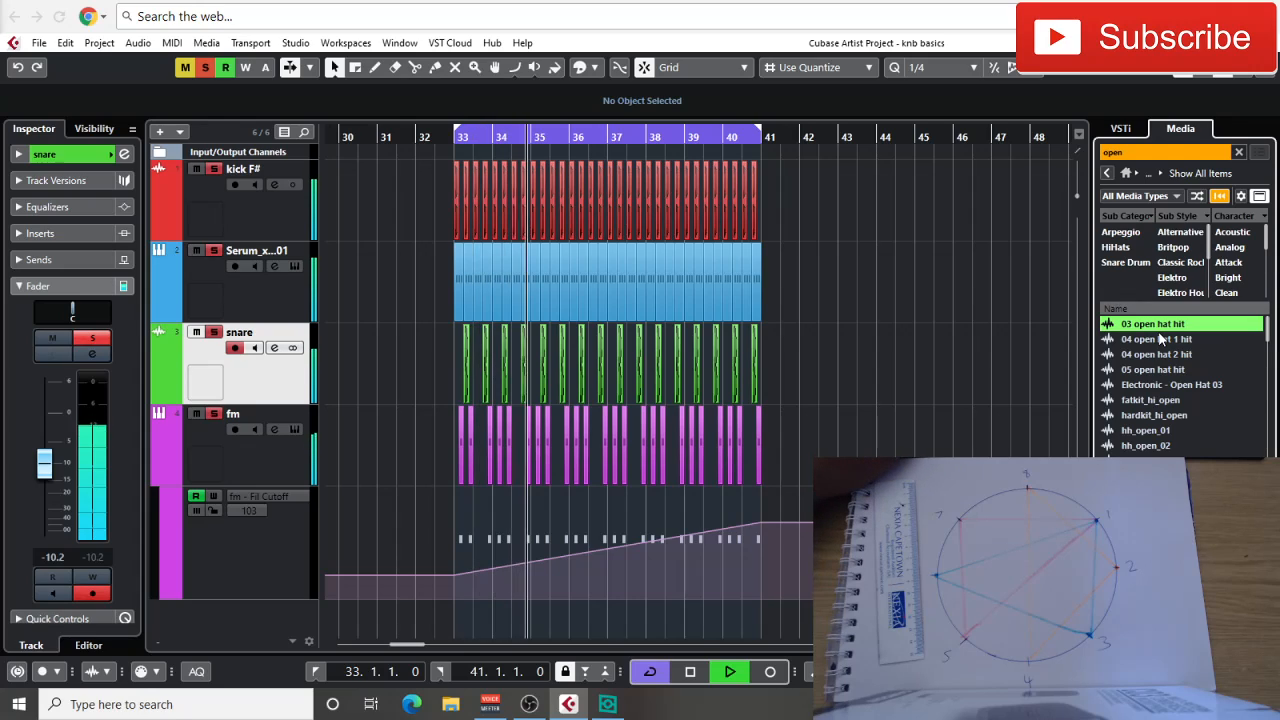
pyautogui.moveTo(1160, 340); pyautogui.dragTo(850, 365)
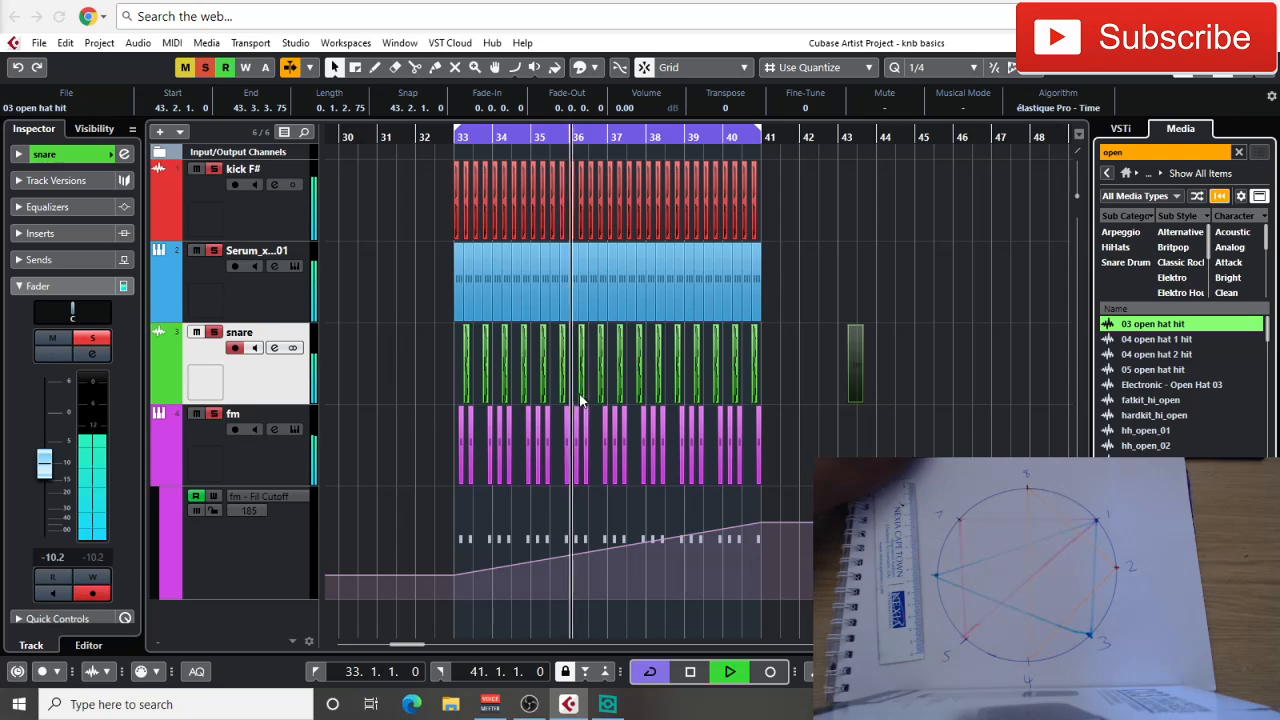
# - Stop playback and add a stereo audio track below the snare track
pyautogui.press('space')
pyautogui.rightClick(261, 383)
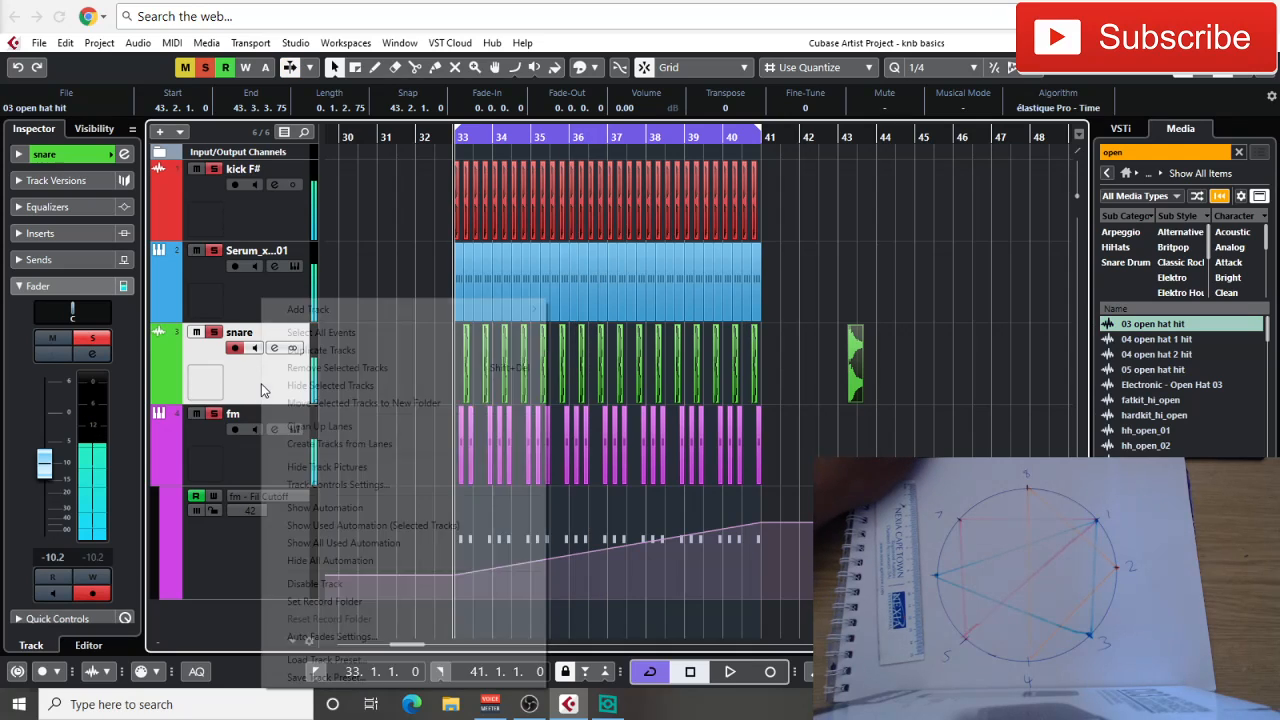
pyautogui.moveTo(361, 312)
pyautogui.click(566, 307)
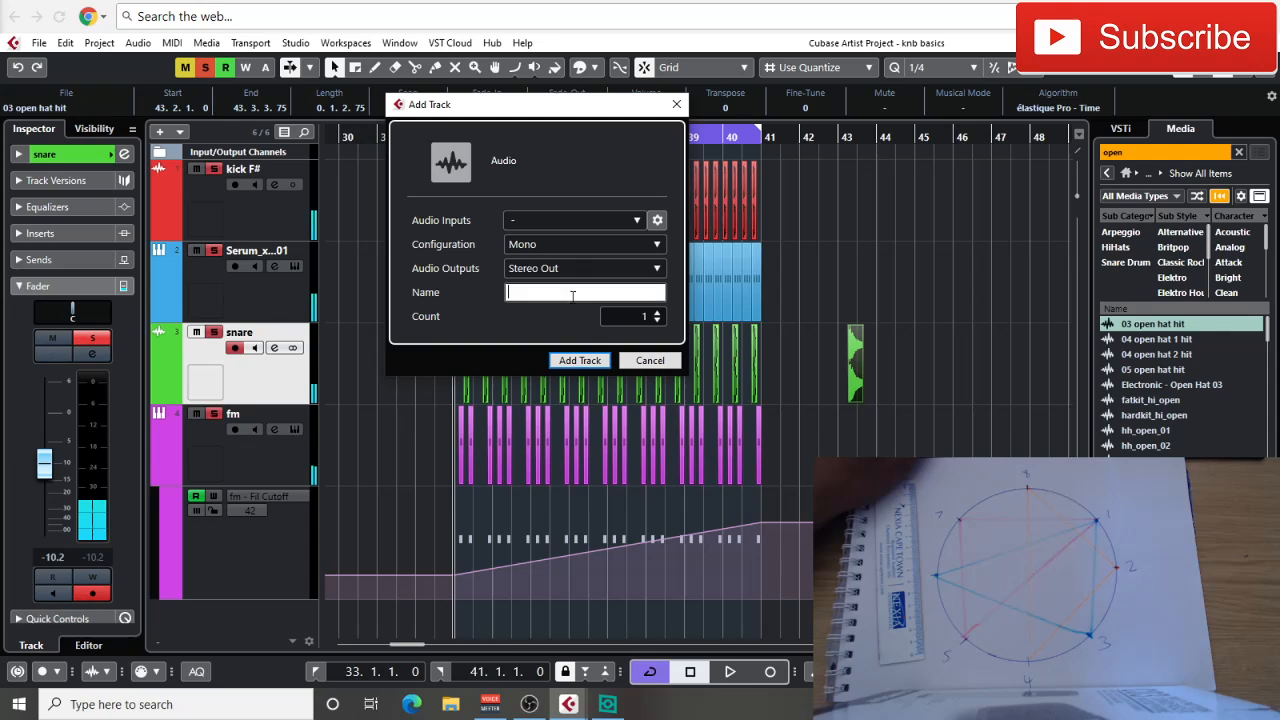
pyautogui.scroll(-1, 555, 252)
pyautogui.click(579, 360)
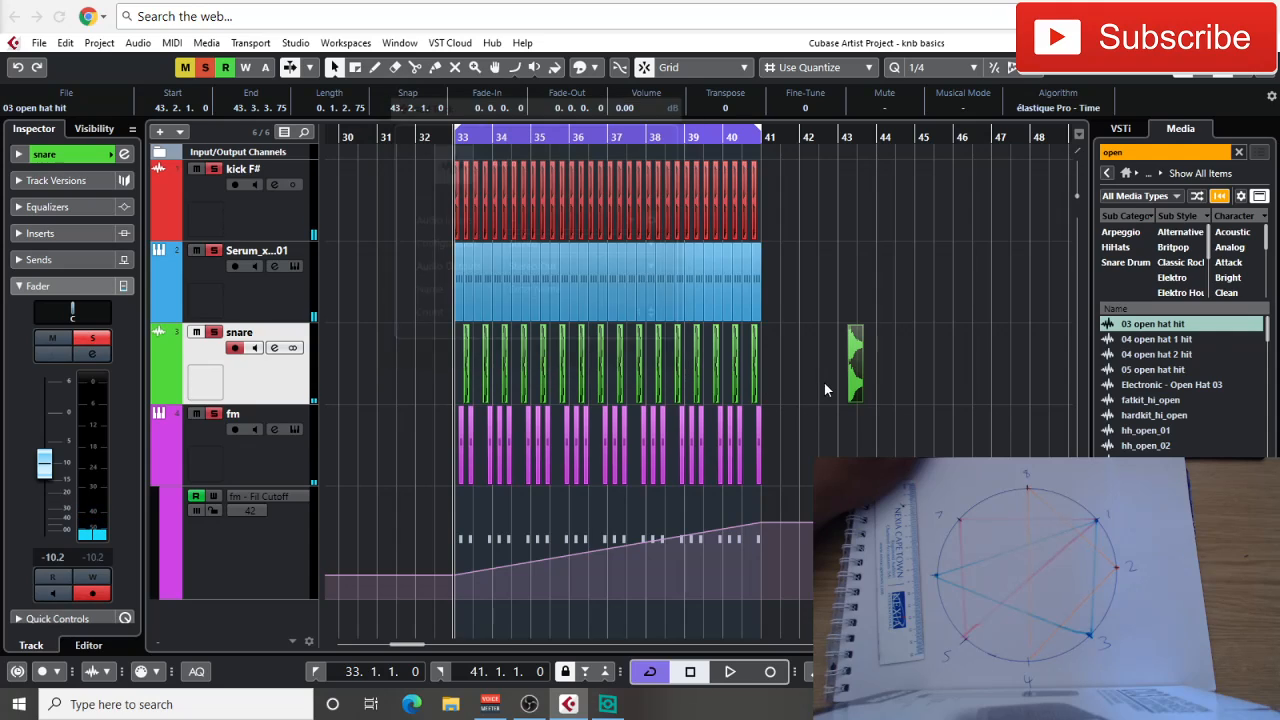
# - Move the open hat sample onto the new track at 33.1.3, with the track soloed and the quantize grid at 1/8
pyautogui.moveTo(855, 362); pyautogui.dragTo(466, 434)
pyautogui.press('h')
pyautogui.press('h')
pyautogui.press('h')
pyautogui.press('h')
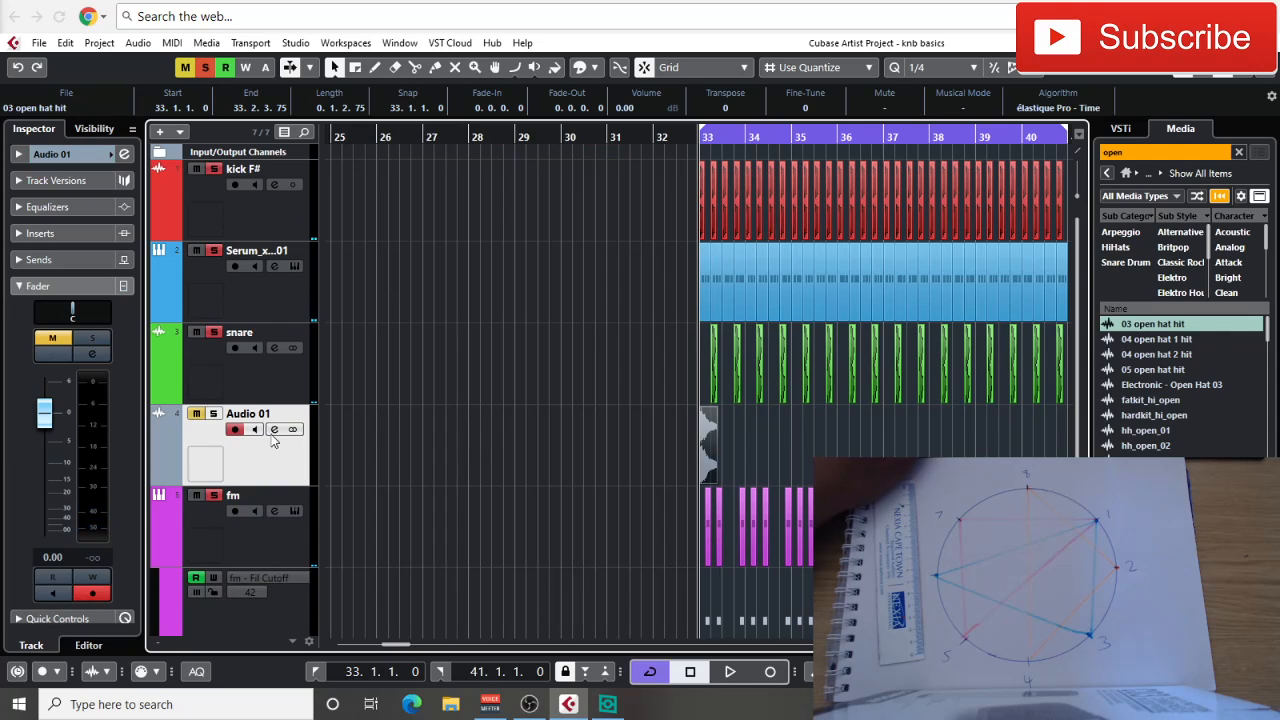
pyautogui.press('h')
pyautogui.moveTo(803, 444); pyautogui.dragTo(486, 434)
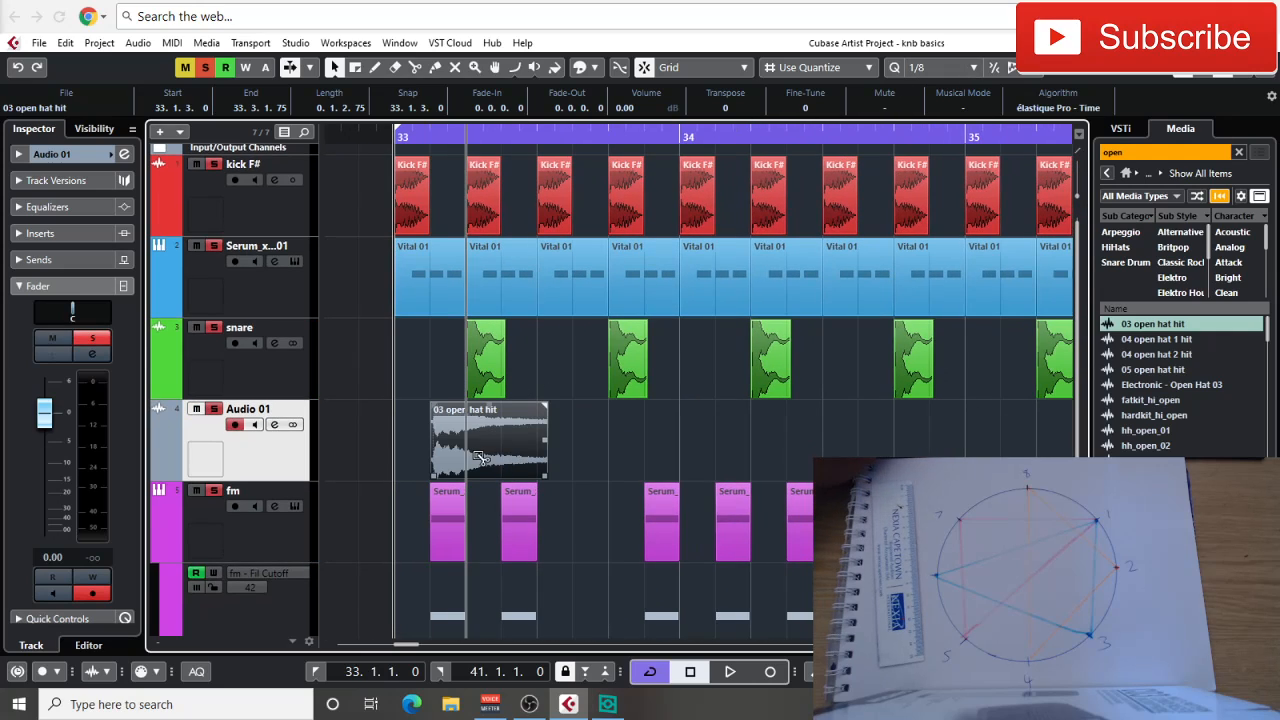
# - Split the open hat at 33.2.1, delete its tail and give the remaining hit a fade-out of 0.0.0.33
pyautogui.keyDown('alt'); pyautogui.click(475, 455); pyautogui.keyUp('alt')
pyautogui.press('Delete')
pyautogui.click(455, 406)
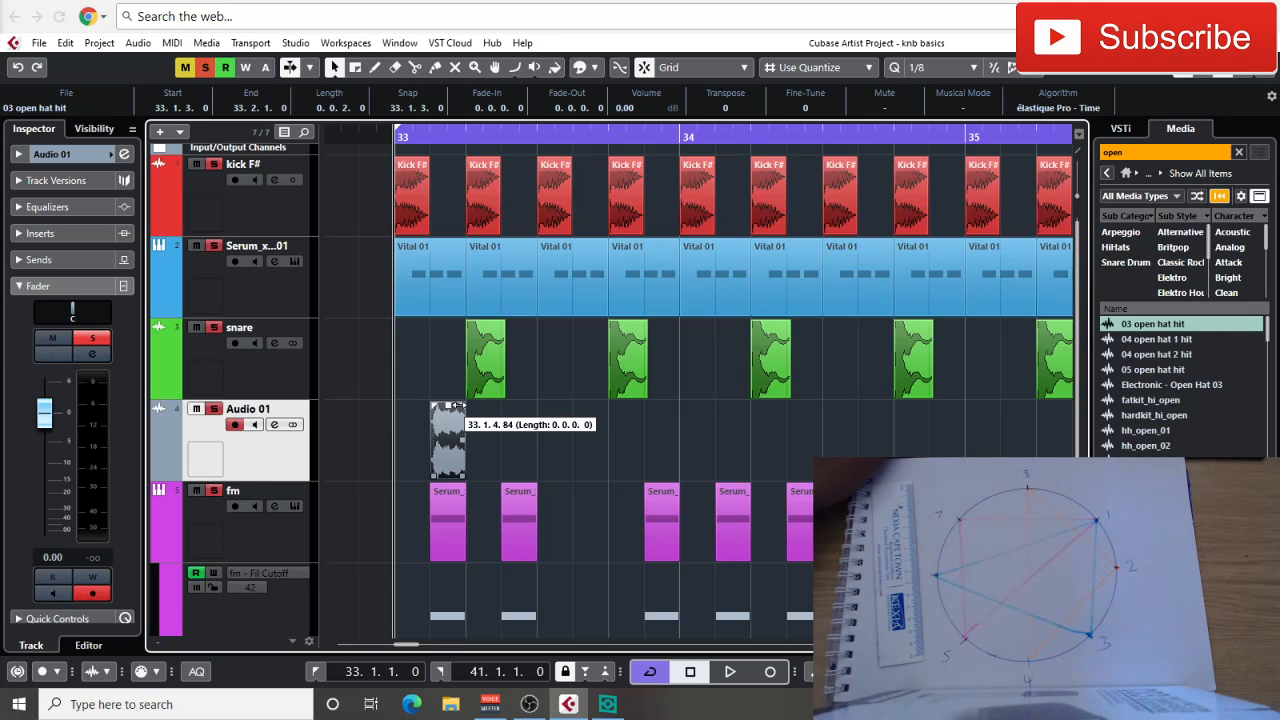
# - Copy the trimmed open hat to the offbeats of bars 33 and 34
pyautogui.moveTo(448, 440); pyautogui.dragTo(528, 443)
pyautogui.moveTo(590, 433); pyautogui.dragTo(597, 460)
pyautogui.moveTo(750, 446); pyautogui.dragTo(457, 446)
pyautogui.moveTo(455, 446); pyautogui.dragTo(517, 424)
# - Select the open hat range from 33.1.1 to 35.1.1 and duplicate it three times to fill the track up to 41.1.1
pyautogui.press('g')
pyautogui.press('g')
pyautogui.press('2')
pyautogui.press('g')
pyautogui.press('g')
pyautogui.hotkey('ctrl', 'd')
pyautogui.hotkey('ctrl', 'd')
pyautogui.hotkey('ctrl', 'd')
# - Play the loop, return to the Object Selection tool and set the open hat track's volume fader to -14.7
pyautogui.press('space')
pyautogui.rightClick(403, 307)
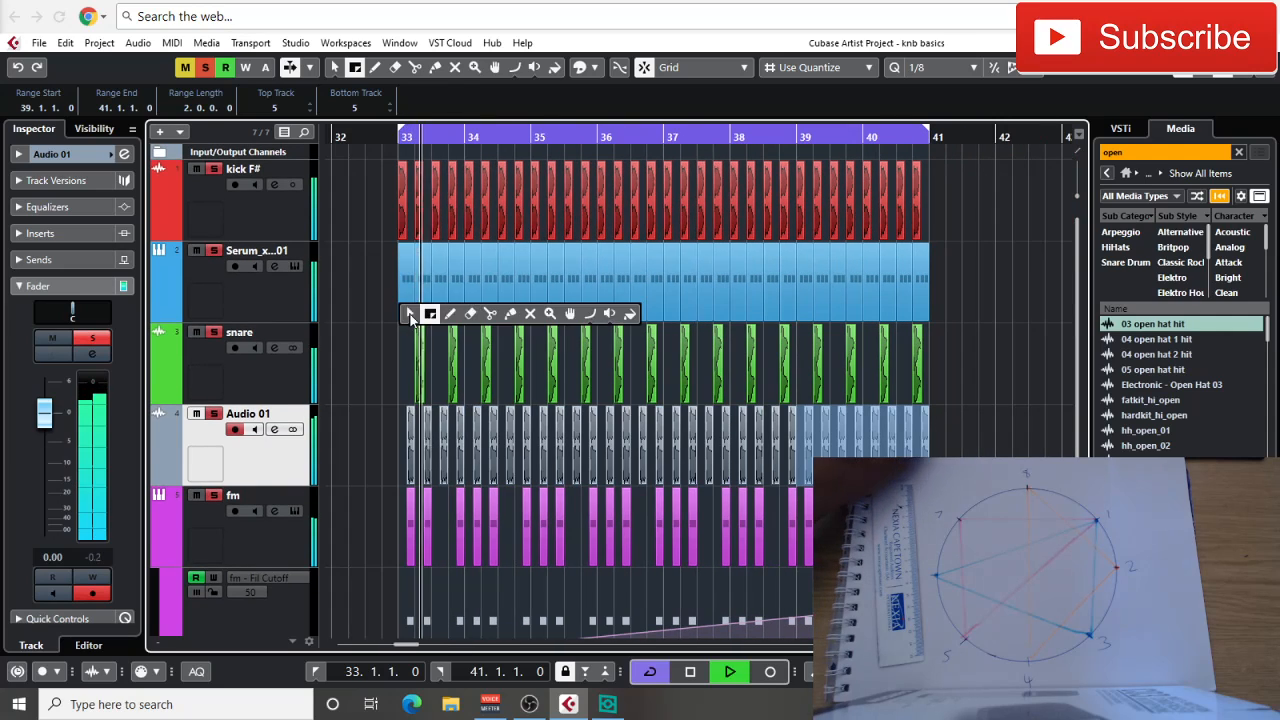
pyautogui.click(409, 314)
pyautogui.click(62, 448)
pyautogui.moveTo(62, 448); pyautogui.dragTo(106, 557)
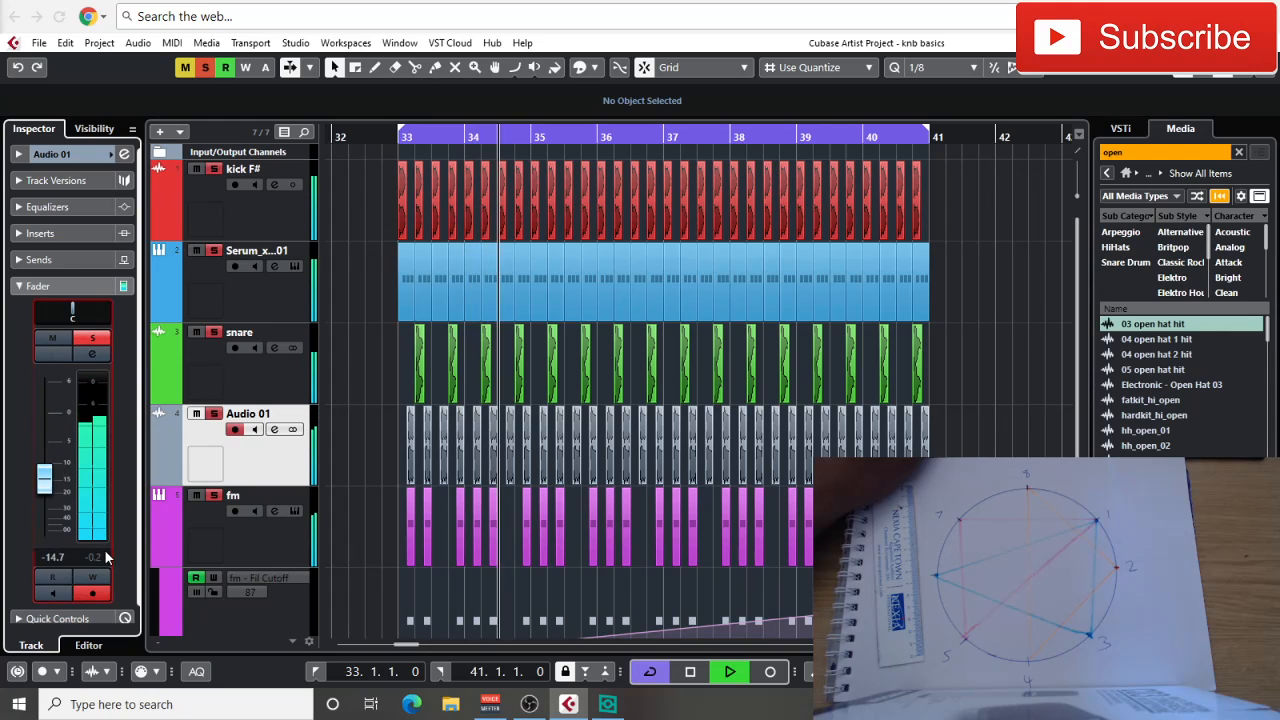
# - Rename the Audio 01 track as "open hate"
pyautogui.doubleClick(246, 413)
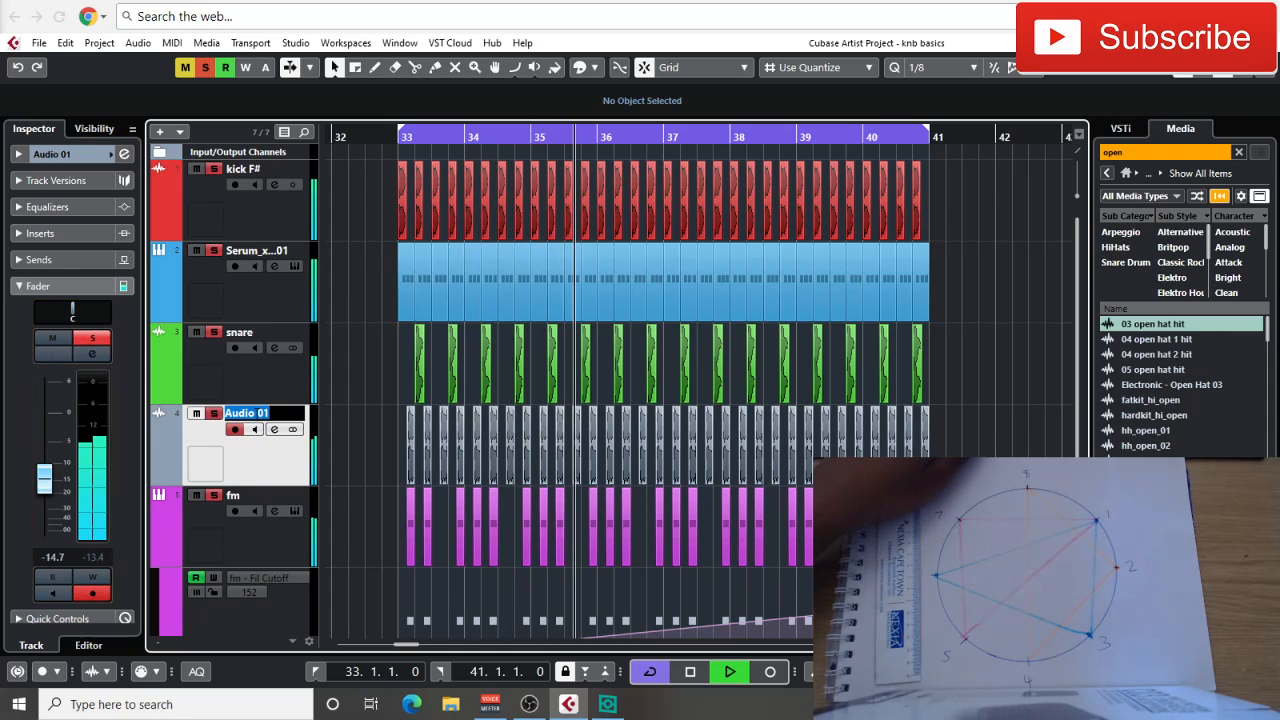
pyautogui.write('open h')
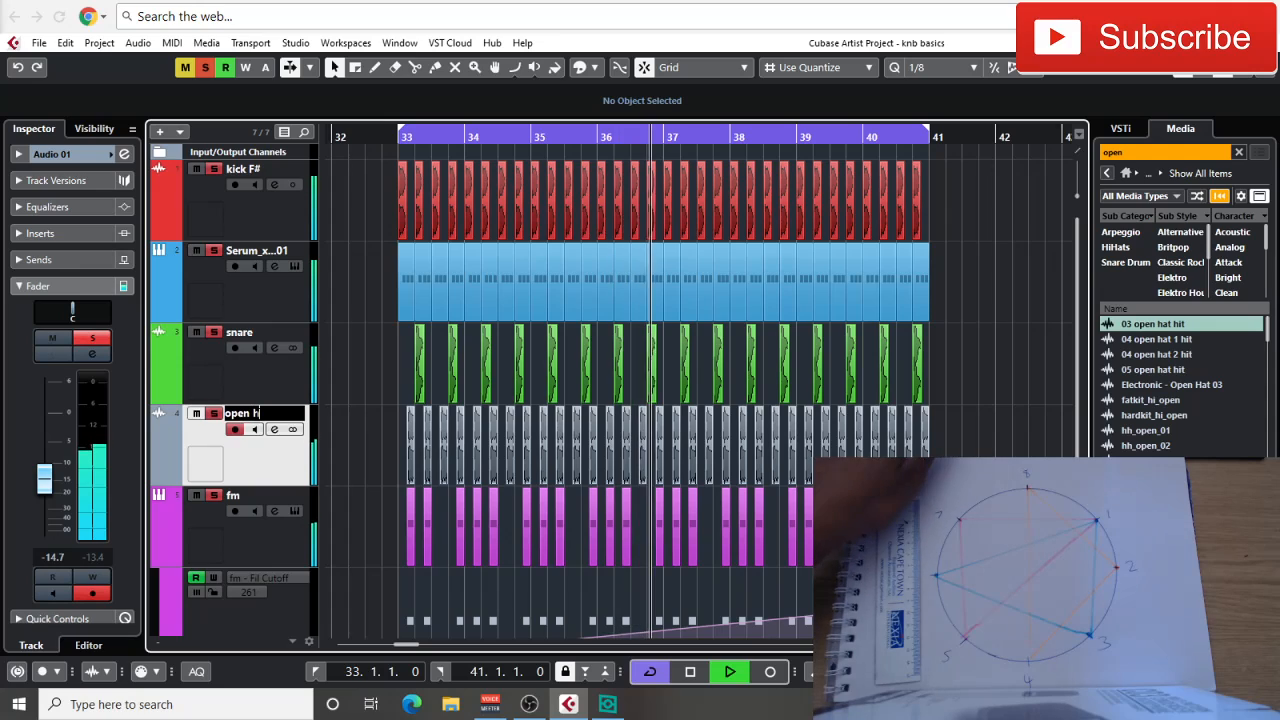
pyautogui.write('ate')
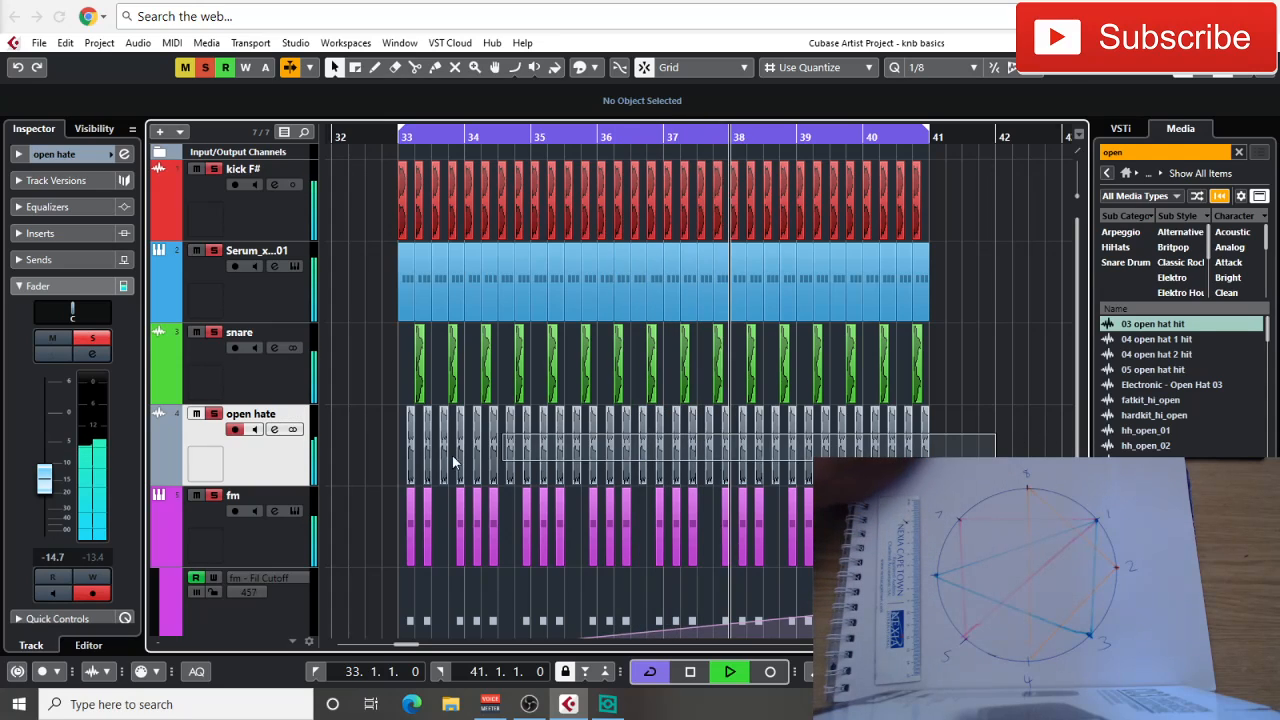
# - Select all the open hat events, trim their ends to a length of 0.0.1.94 and play the loop
pyautogui.click(415, 457)
pyautogui.press('space')
pyautogui.press('h')
pyautogui.press('h')
pyautogui.press('h')
pyautogui.press('h')
pyautogui.press('h')
pyautogui.hscroll(3, 680, 470)
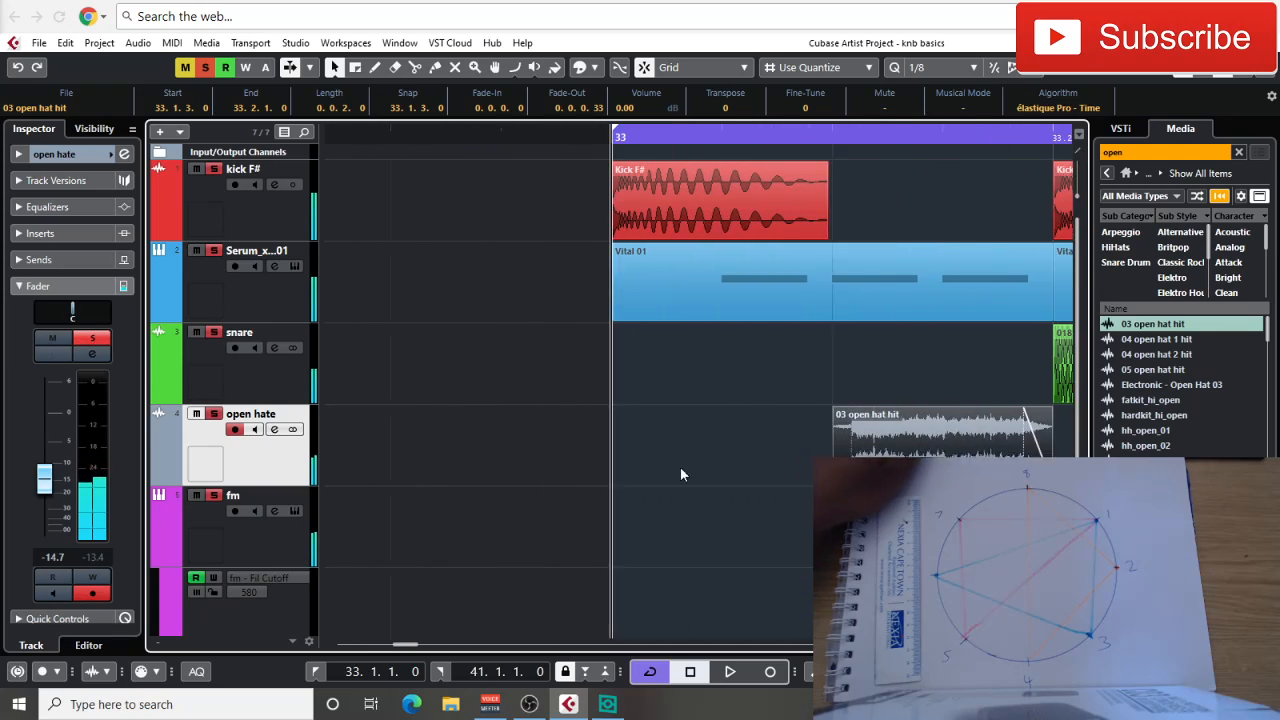
pyautogui.moveTo(620, 479); pyautogui.dragTo(648, 474)
pyautogui.press('g')
pyautogui.press('space')
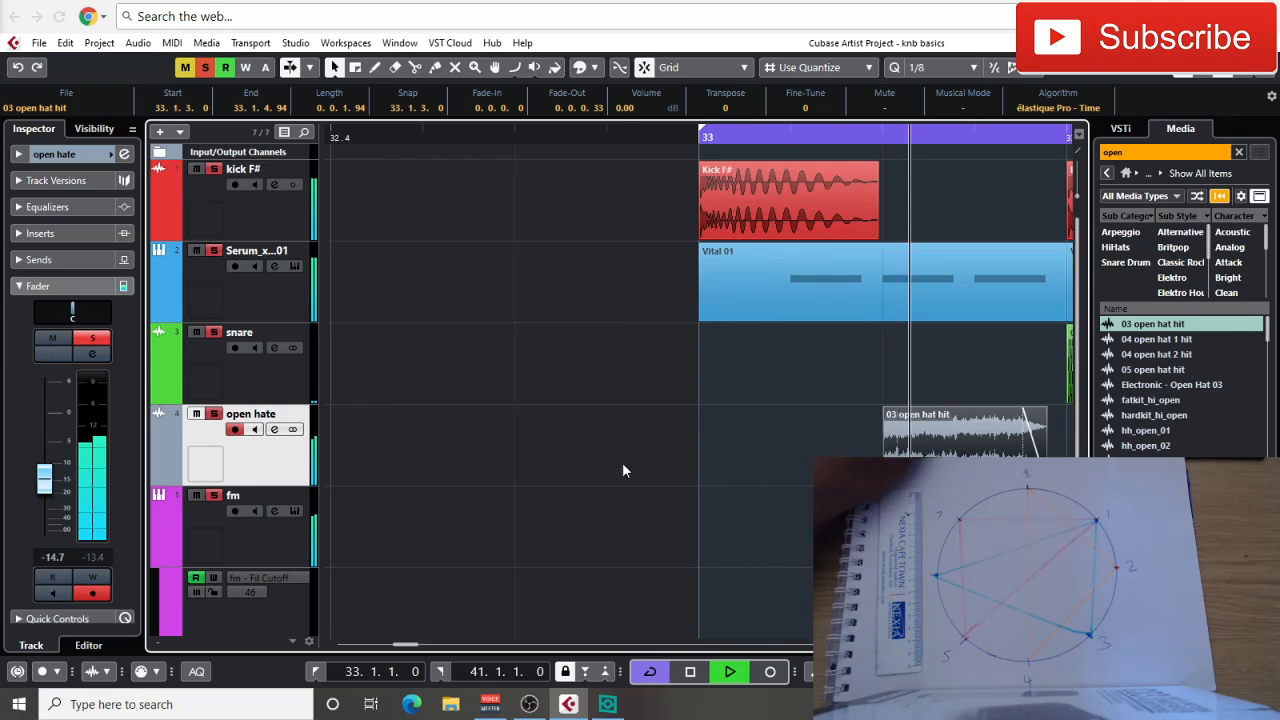
# - Colour the open hat track the same green as the snare track
pyautogui.press('g')
pyautogui.press('g')
pyautogui.press('g')
pyautogui.press('g')
pyautogui.press('g')
pyautogui.press('g')
pyautogui.press('g')
pyautogui.press('g')
pyautogui.press('g')
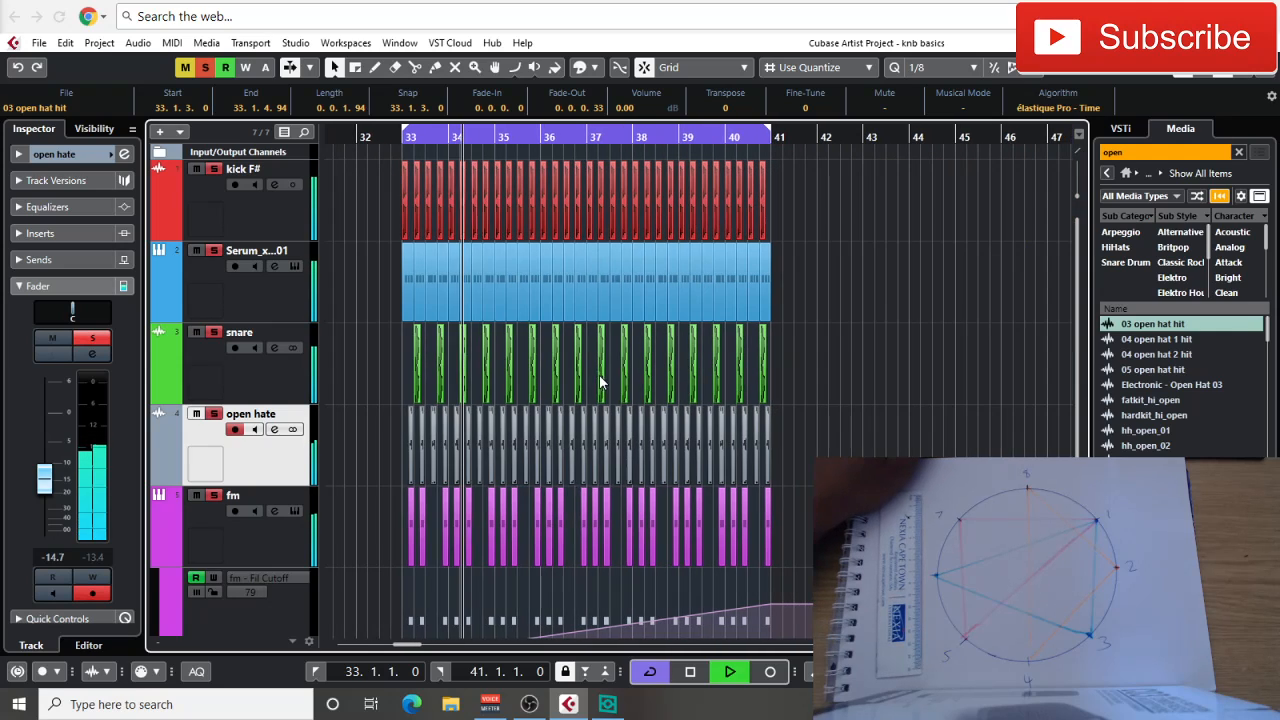
pyautogui.click(176, 464)
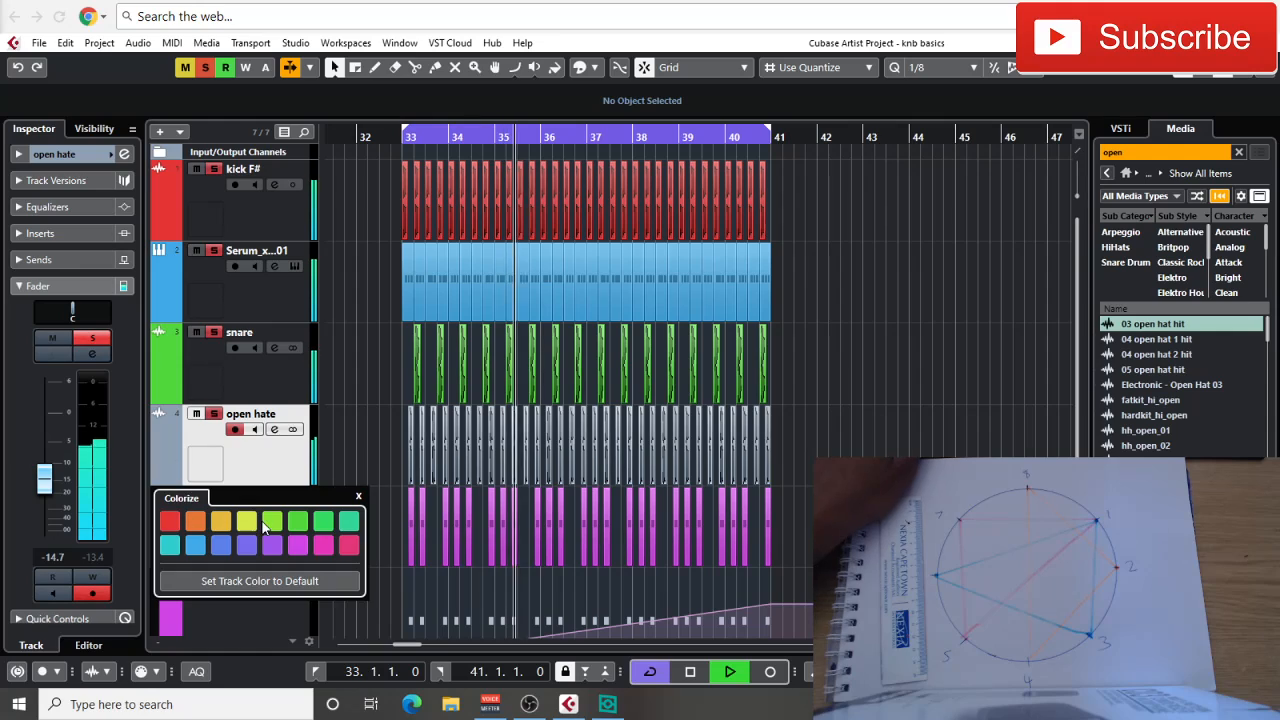
pyautogui.click(304, 524)
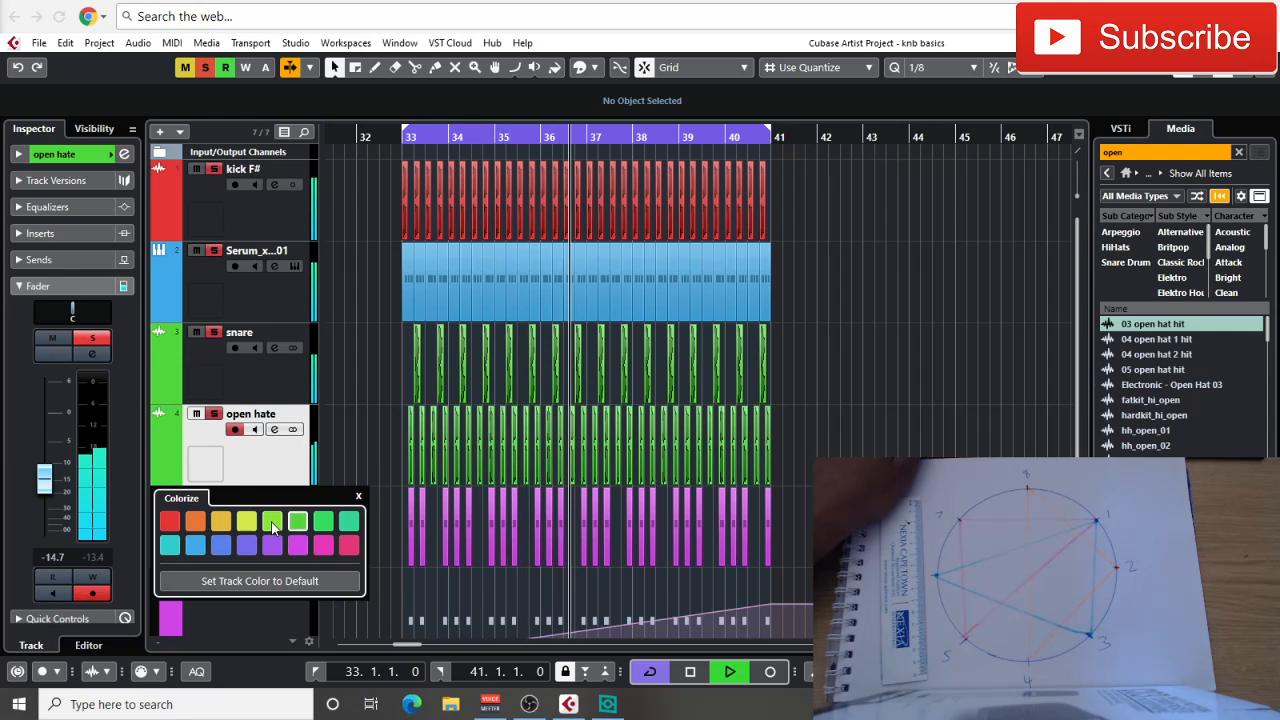
pyautogui.click(907, 384)
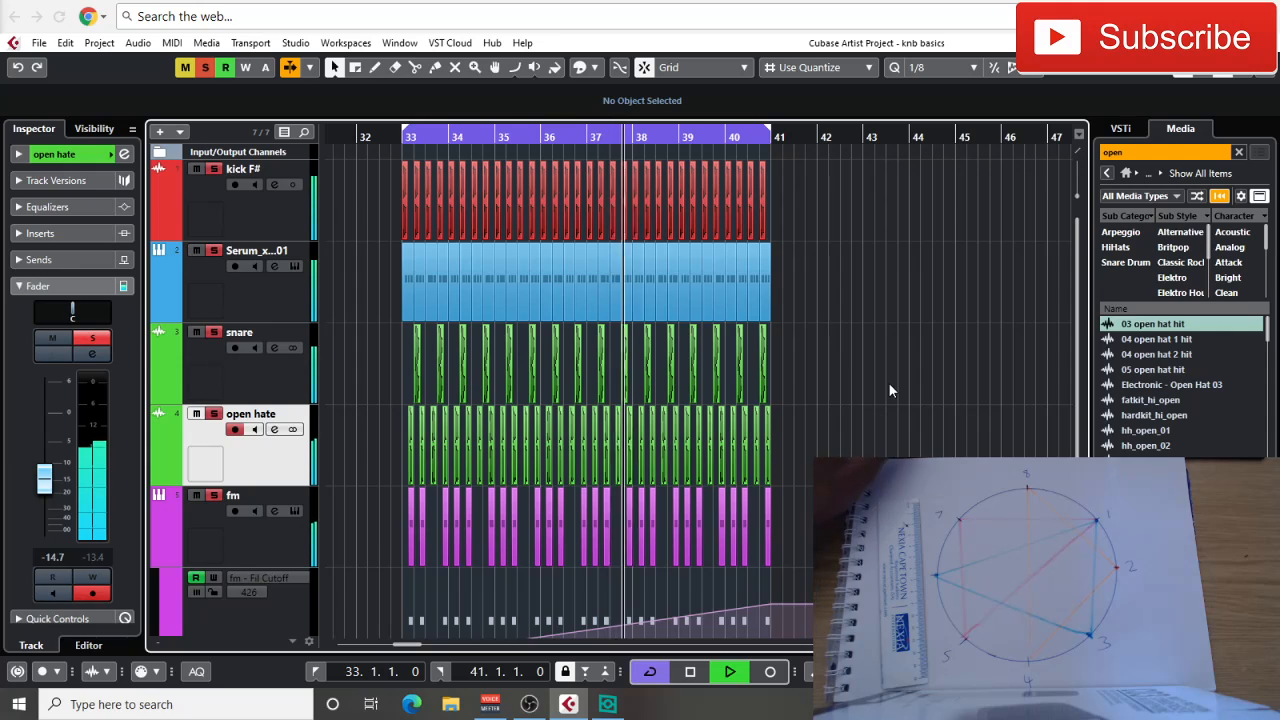
# - Bend the fm track's Fil Cutoff automation ramp downward at its midpoint into a gradually steepening curve, then stop playback
pyautogui.scroll(-2, 441, 472)
pyautogui.click(298, 479)
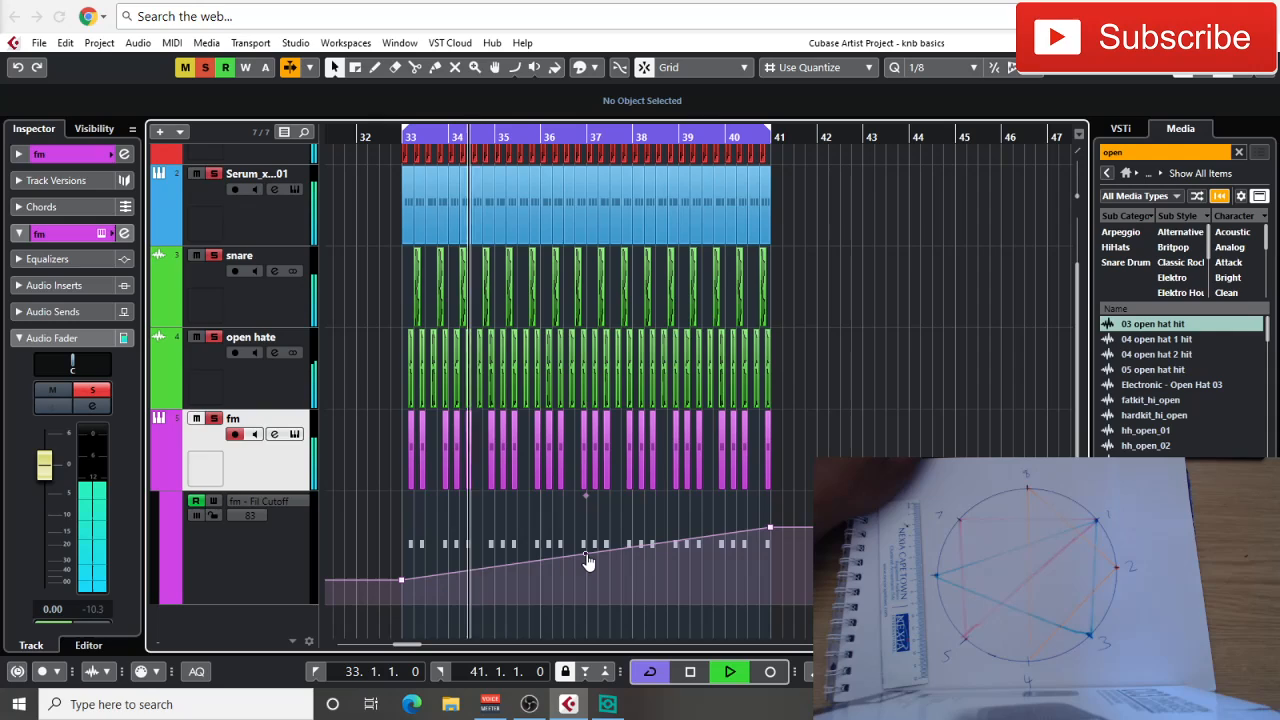
pyautogui.moveTo(585, 552); pyautogui.dragTo(593, 568)
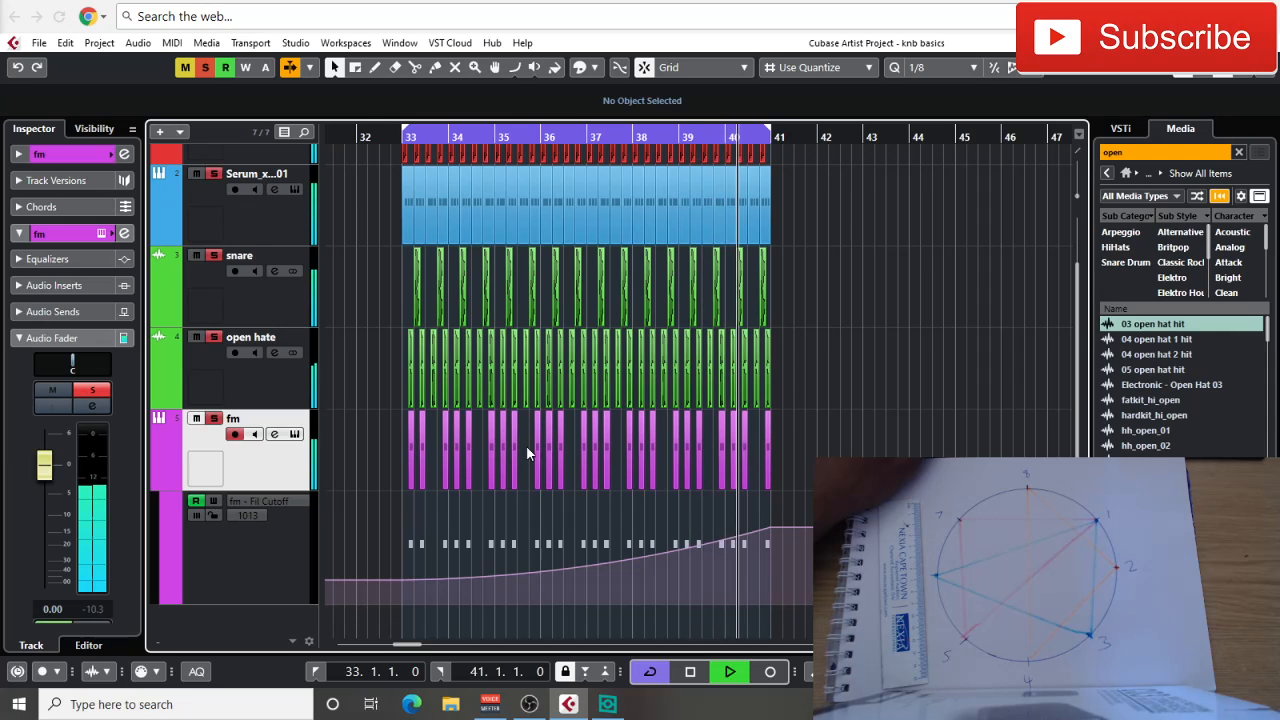
pyautogui.press('space')
# - Shorten the loop range to bar 33 by setting the right locator at 34.1.1
pyautogui.scroll(4, 690, 498)
pyautogui.moveTo(842, 460); pyautogui.dragTo(528, 460)
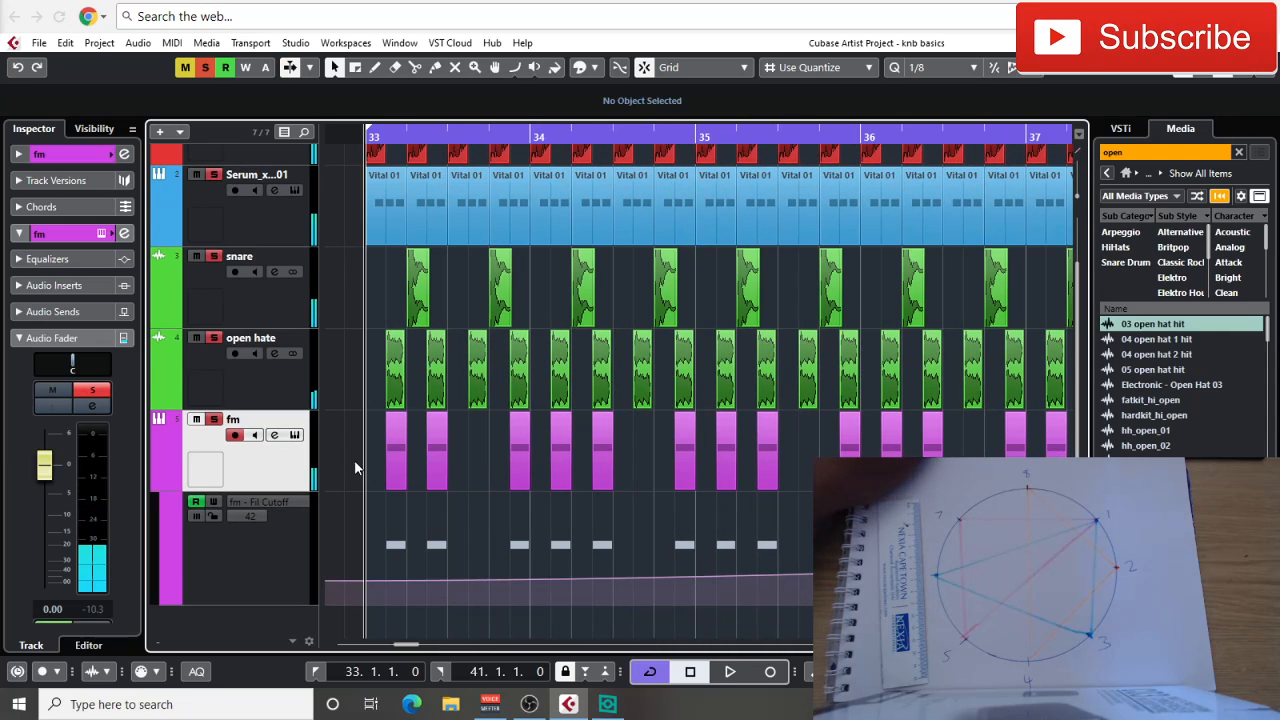
pyautogui.keyDown('alt'); pyautogui.click(526, 137); pyautogui.keyUp('alt')
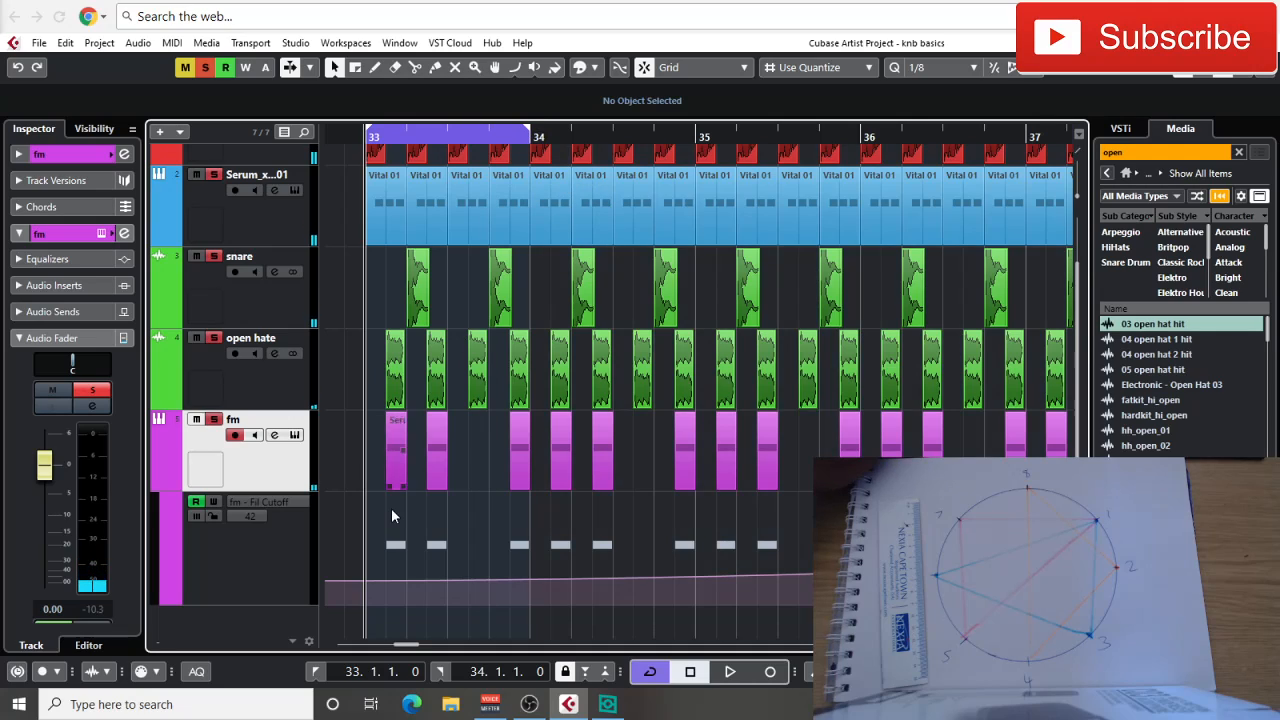
# - Draw an fm part from 33.1.1 to 33.1.3 and glue it with the following fm parts up to 34.1.1
pyautogui.keyDown('alt'); pyautogui.click(377, 463); pyautogui.keyUp('alt')
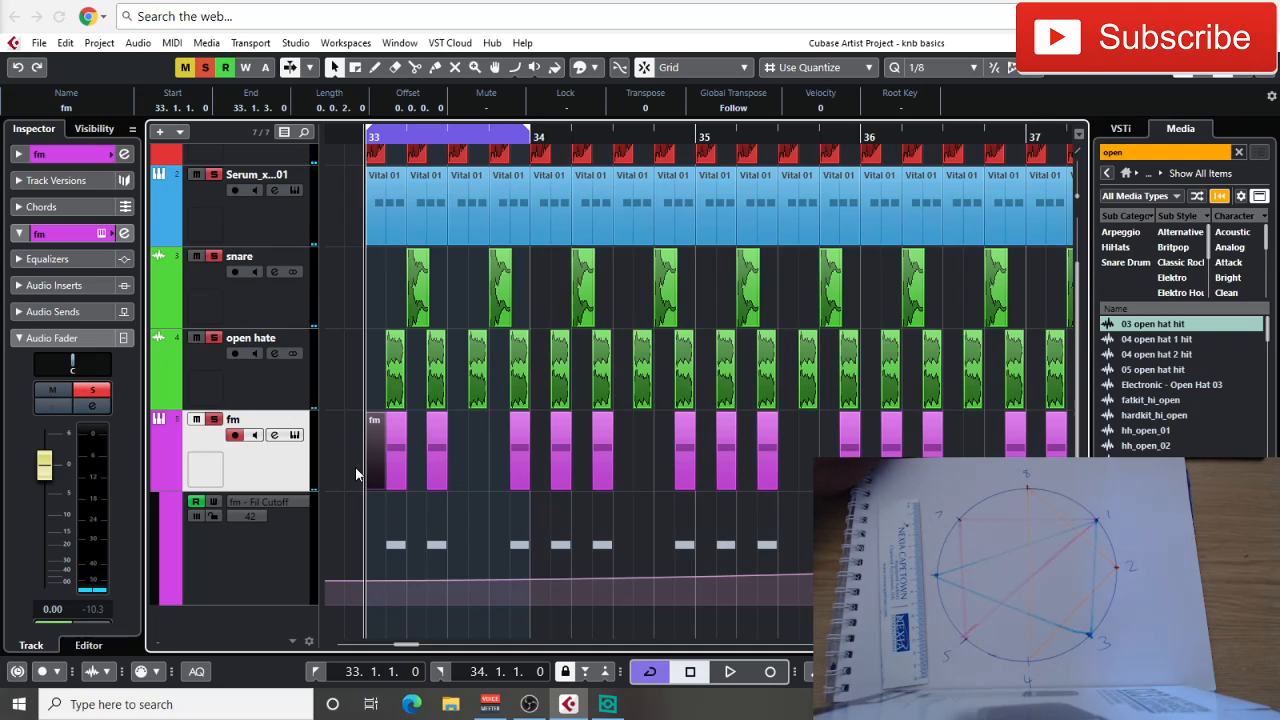
pyautogui.rightClick(355, 467)
pyautogui.click(455, 466)
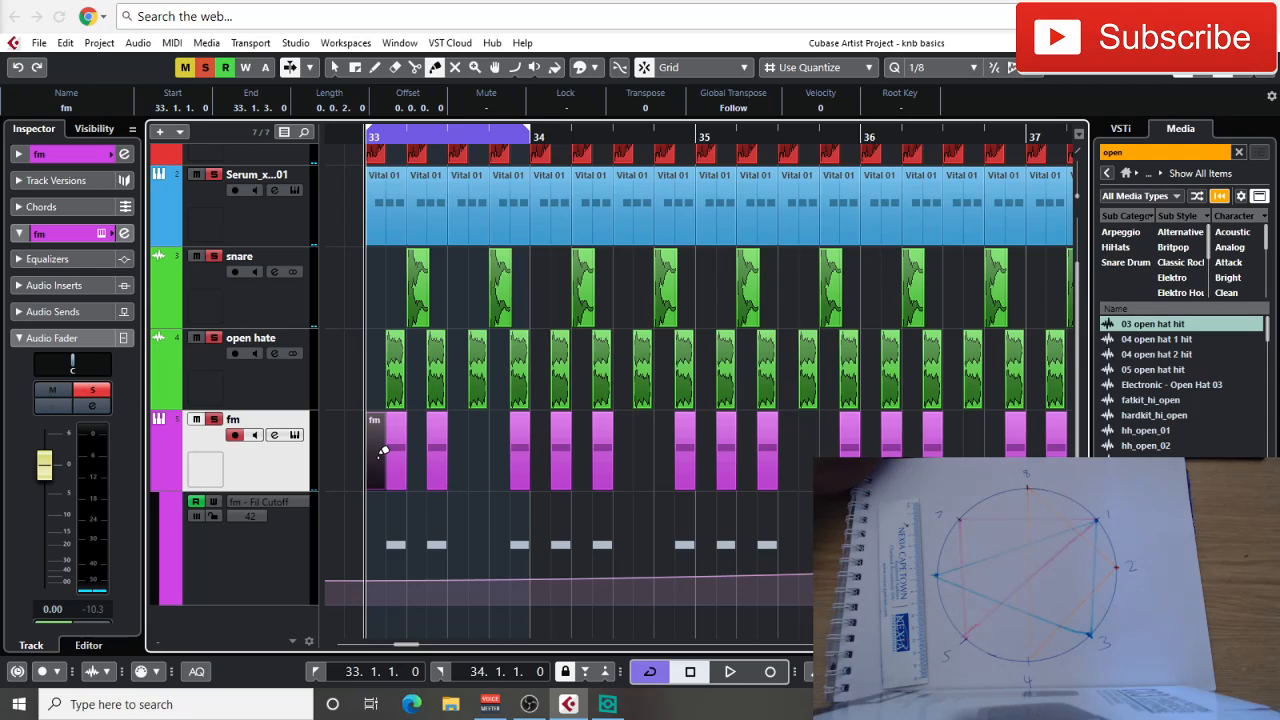
pyautogui.click(383, 452)
pyautogui.click(383, 452)
pyautogui.click(383, 452)
pyautogui.click(383, 452)
pyautogui.hotkey('ctrl', 'z')
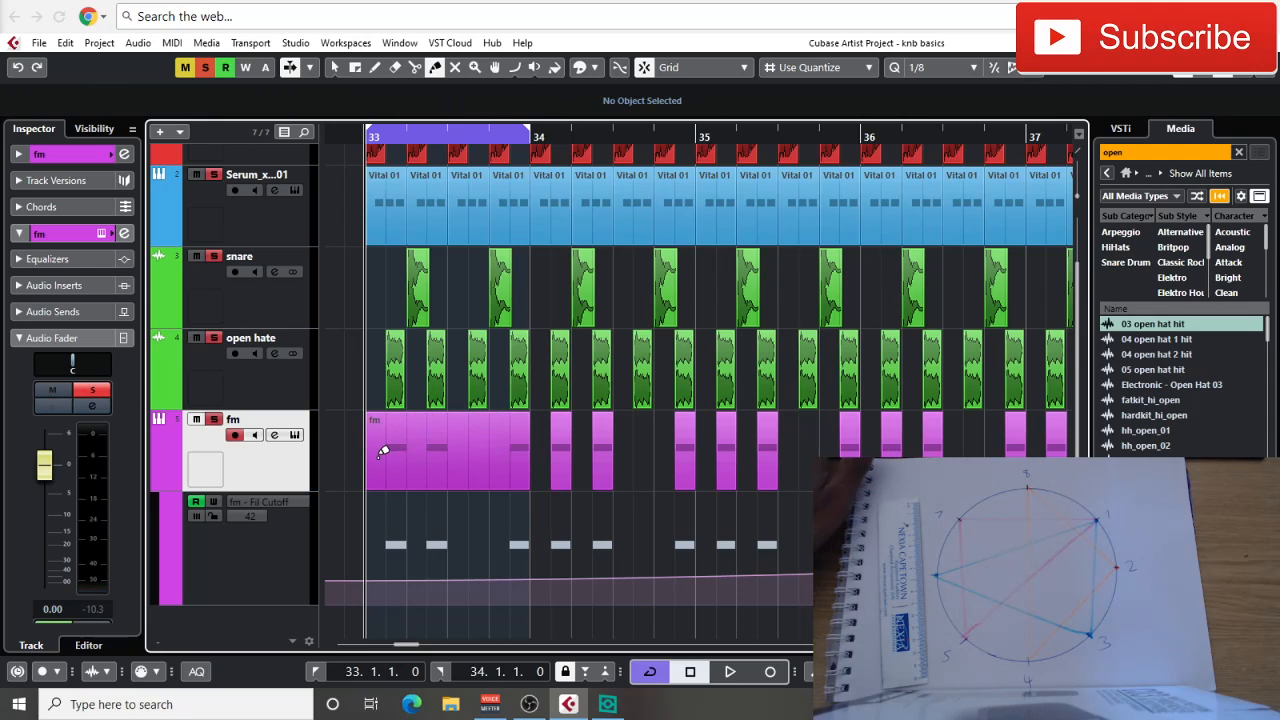
# - Open the glued fm part in the Key Editor, set the quantize grid to 1/16 and add an F#2 note at 33.1.2
pyautogui.rightClick(377, 456)
pyautogui.click(377, 457)
pyautogui.doubleClick(428, 450)
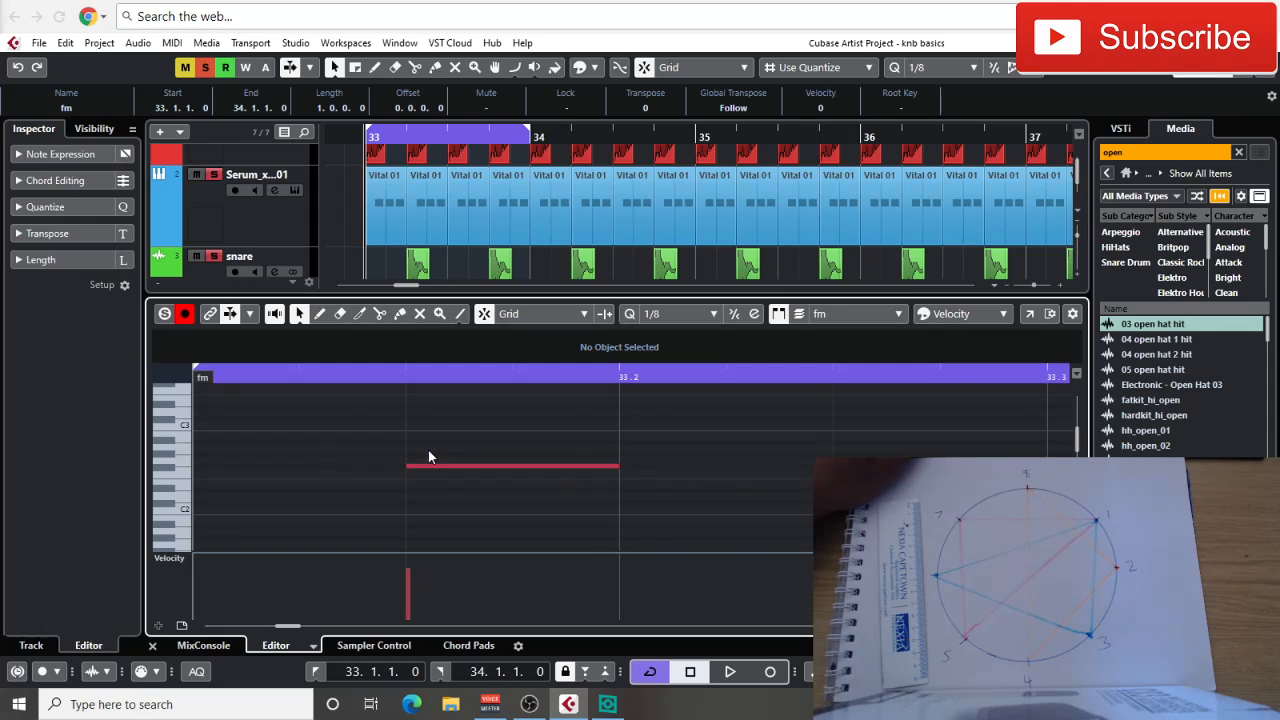
pyautogui.scroll(-1, 692, 318)
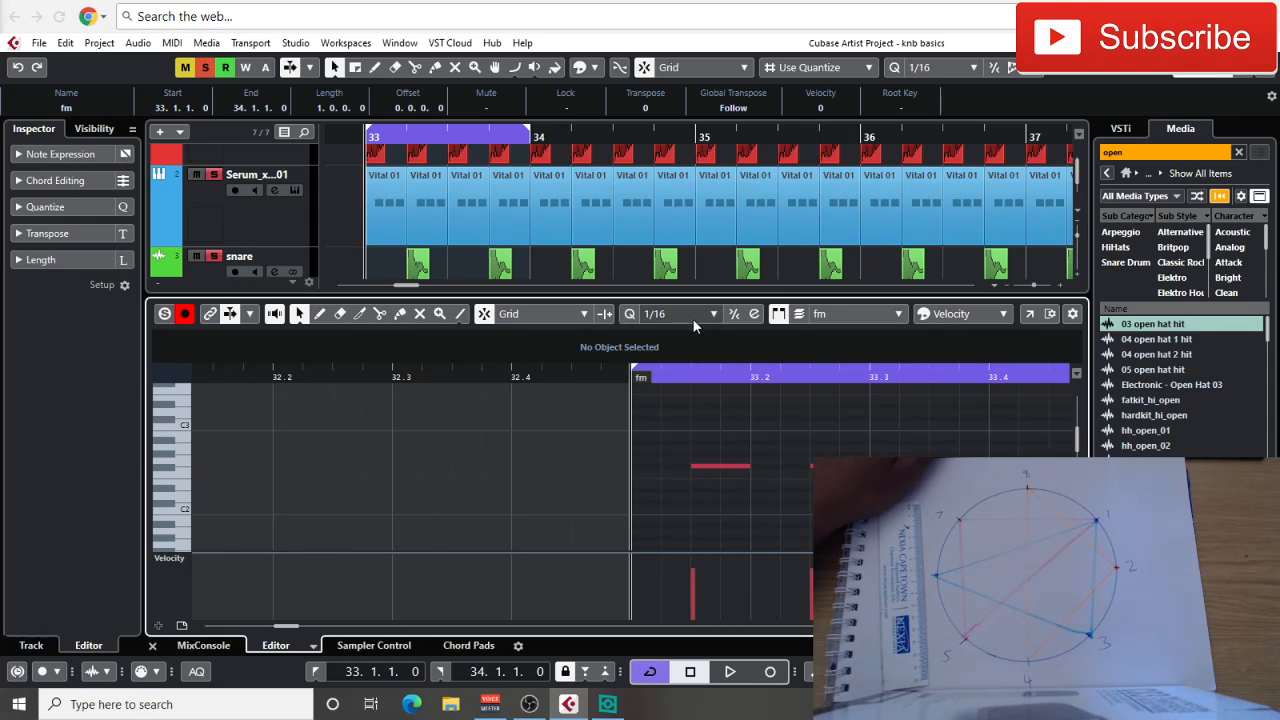
pyautogui.press('g')
pyautogui.press('g')
pyautogui.press('h')
pyautogui.press('h')
pyautogui.moveTo(779, 489); pyautogui.dragTo(443, 498)
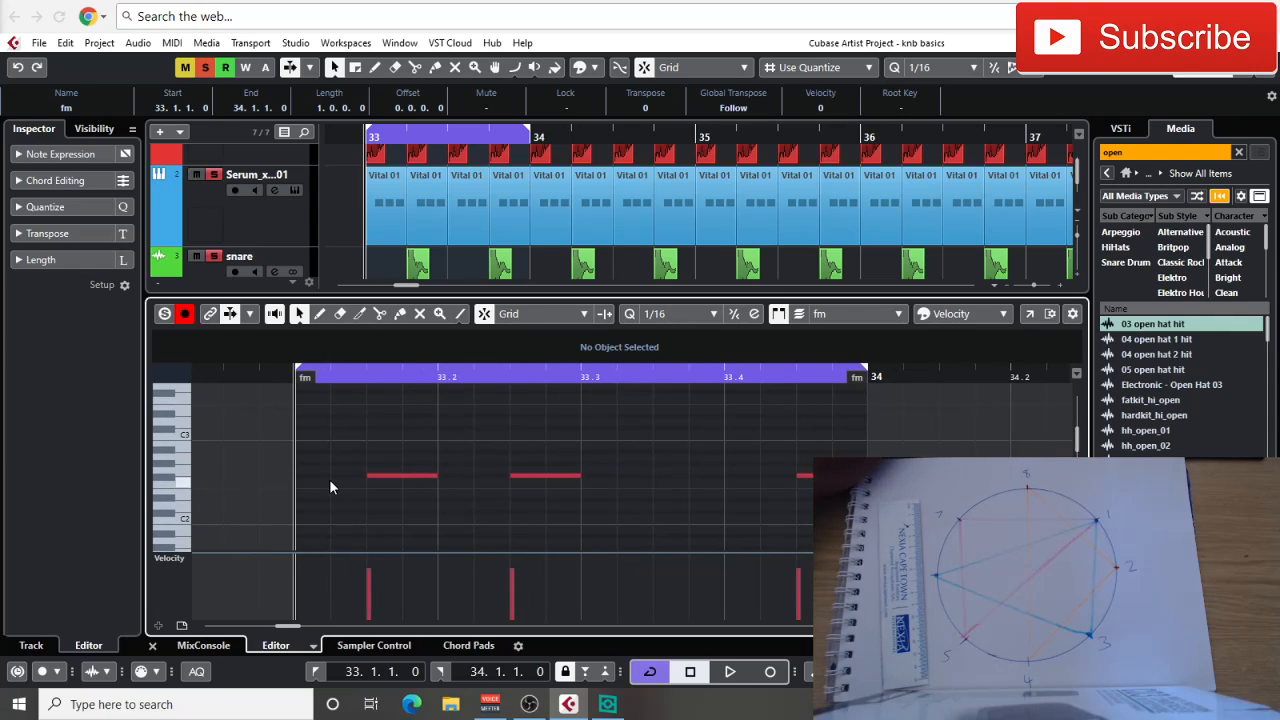
pyautogui.doubleClick(341, 475)
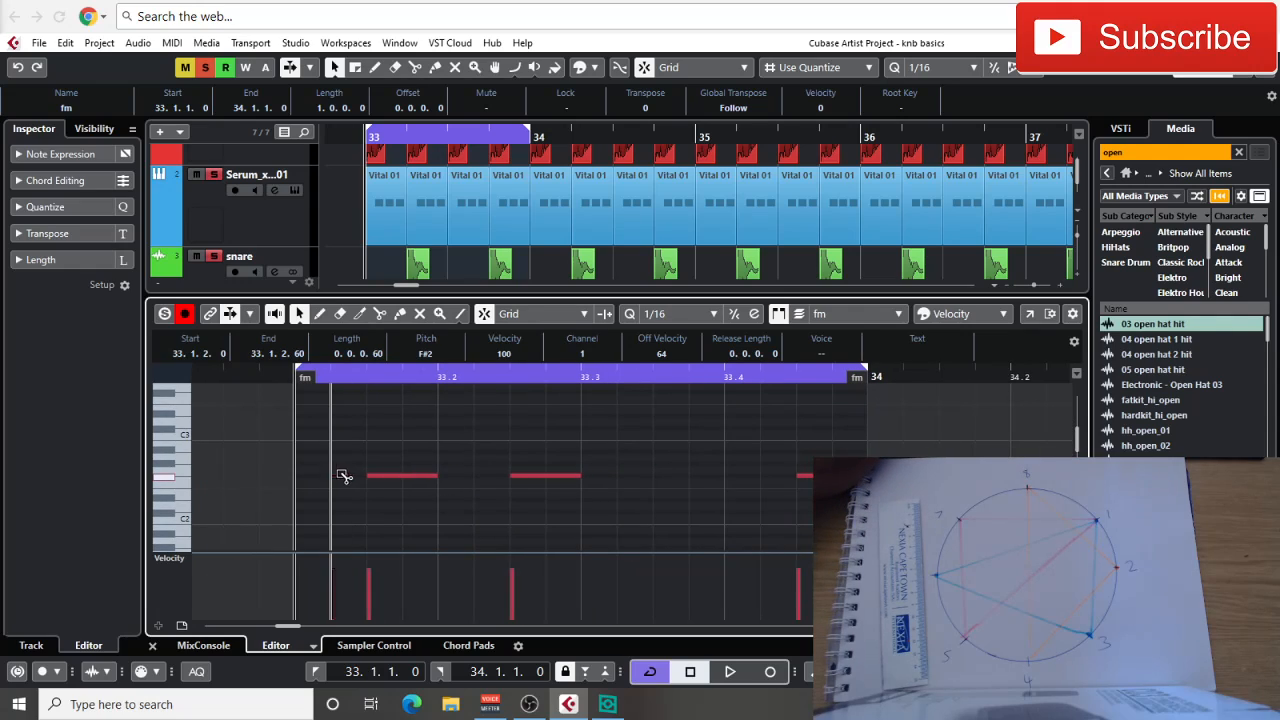
# - Add short F#2 notes to the fm part at 33.2.2, 33.4.1 and 33.4.2 and close the Key Editor
pyautogui.keyDown('alt'); pyautogui.click(743, 473); pyautogui.keyUp('alt')
pyautogui.press('g')
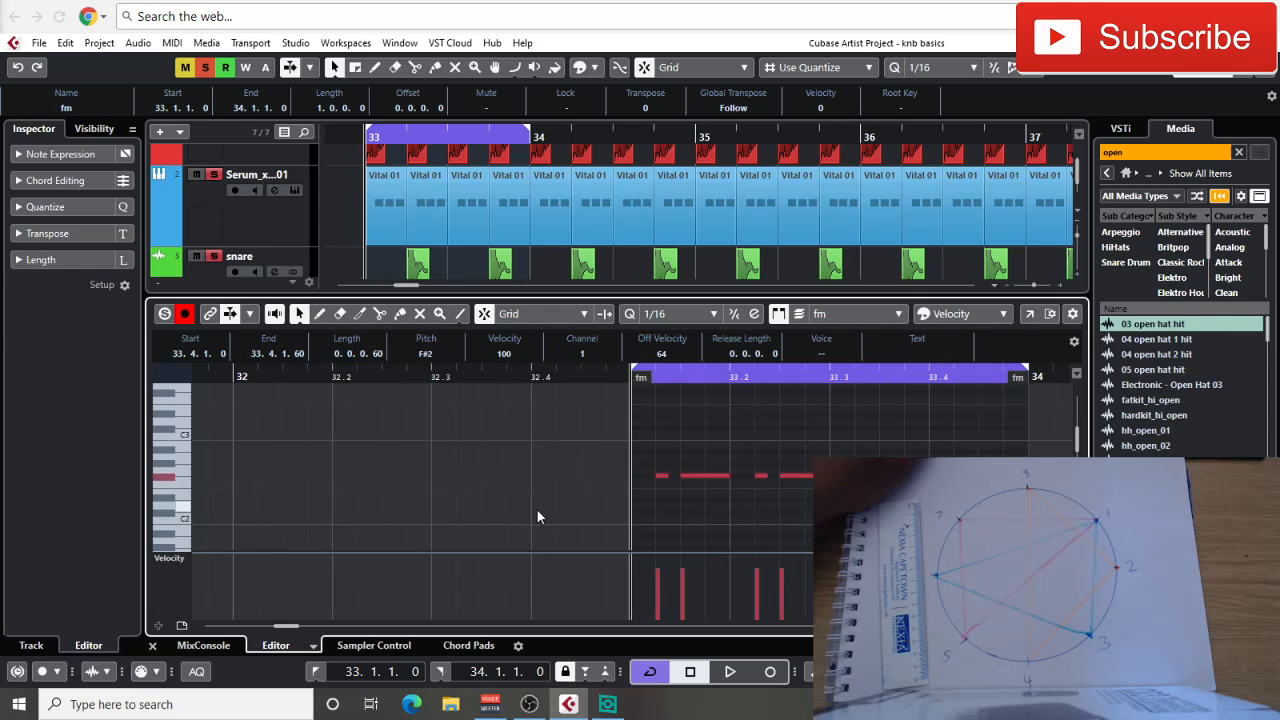
pyautogui.moveTo(536, 508); pyautogui.dragTo(357, 514)
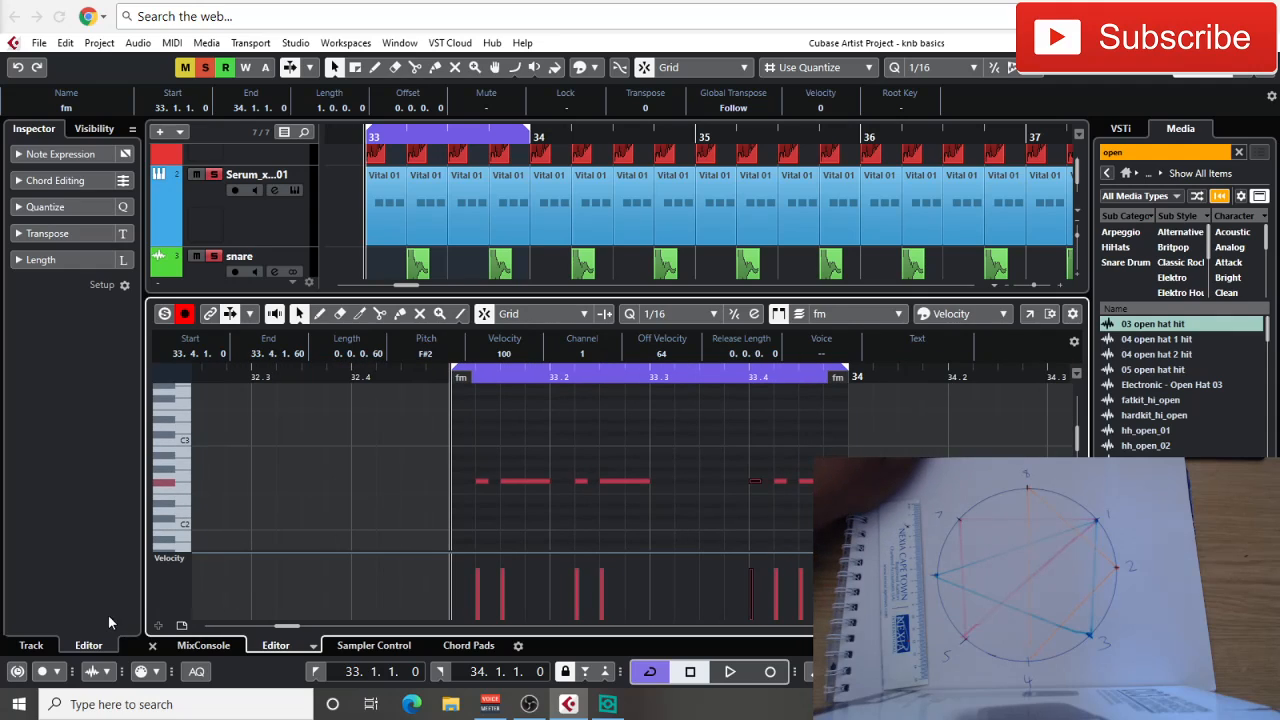
pyautogui.click(153, 646)
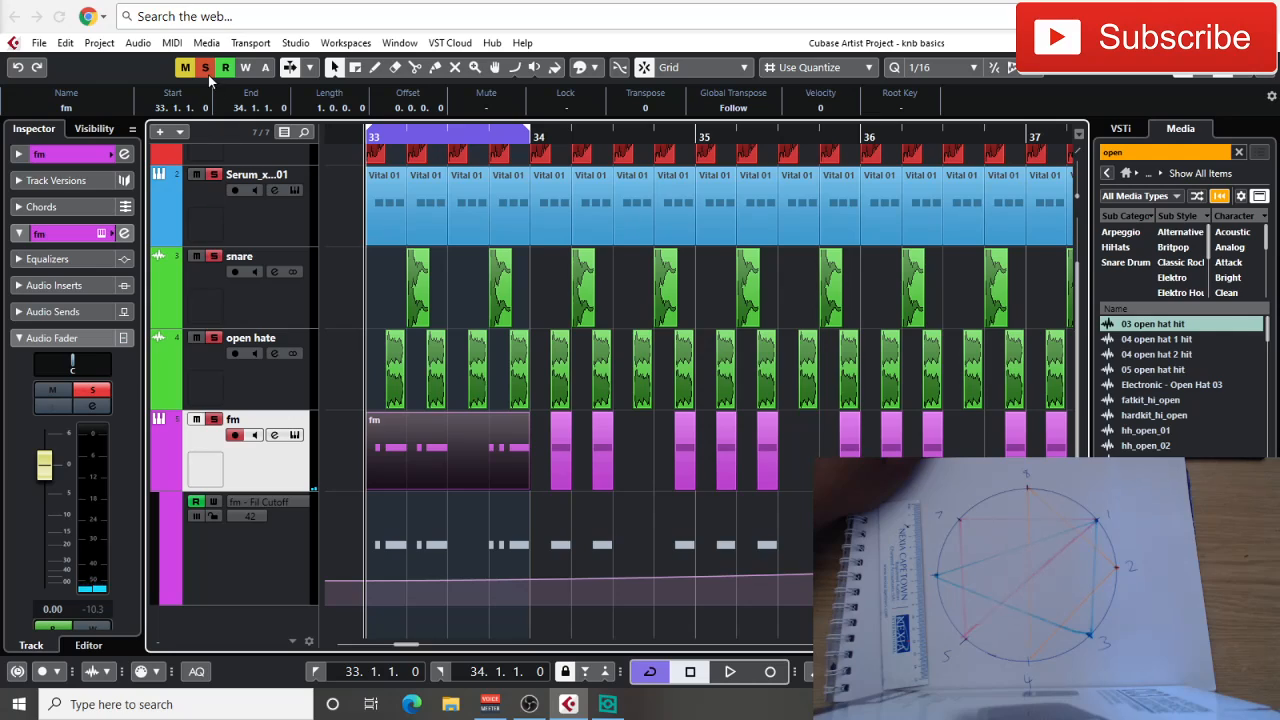
# - Solo the fm track and play its edited part in the Key Editor to check the rhythm, leaving playback running
pyautogui.doubleClick(495, 444)
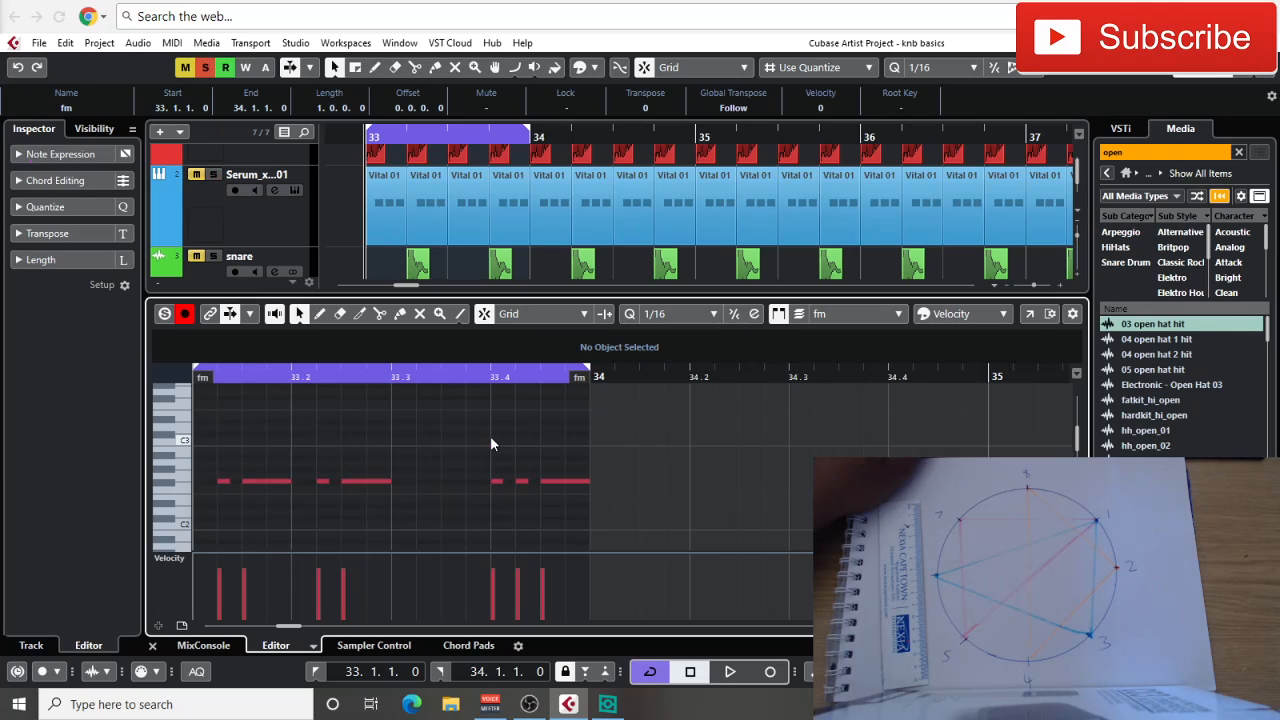
pyautogui.press('space')
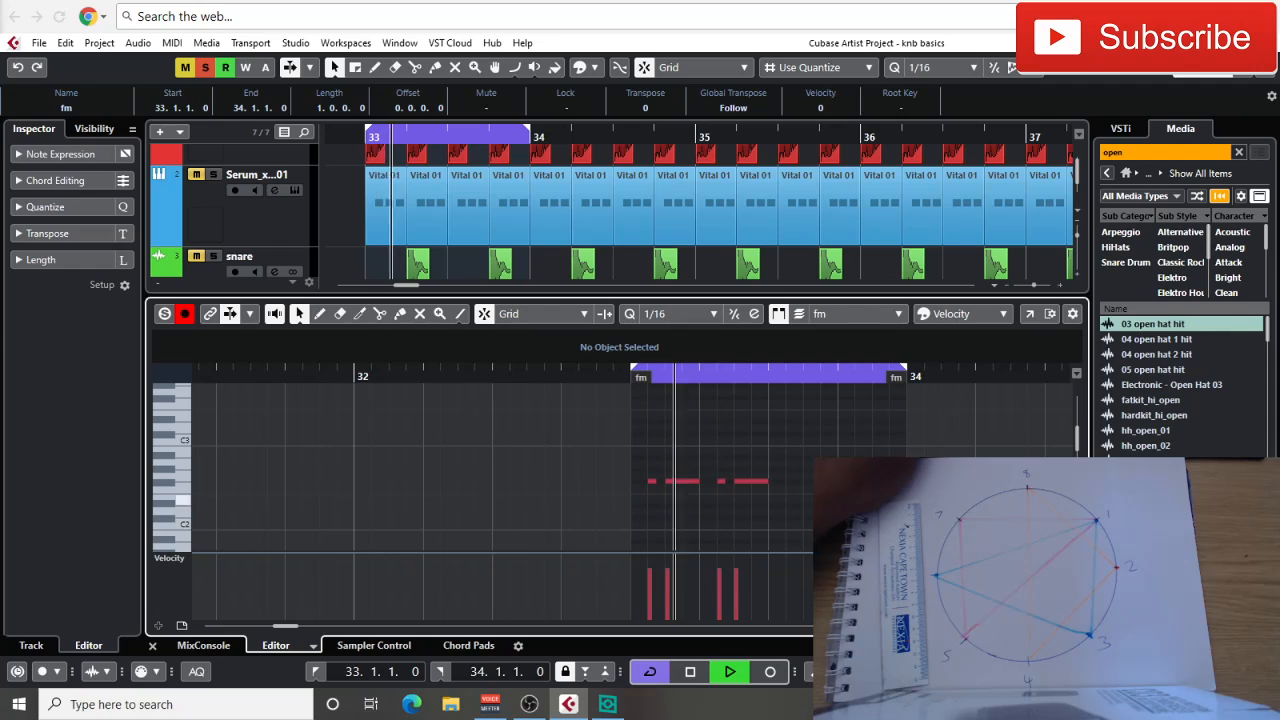
pyautogui.press('h')
pyautogui.press('h')
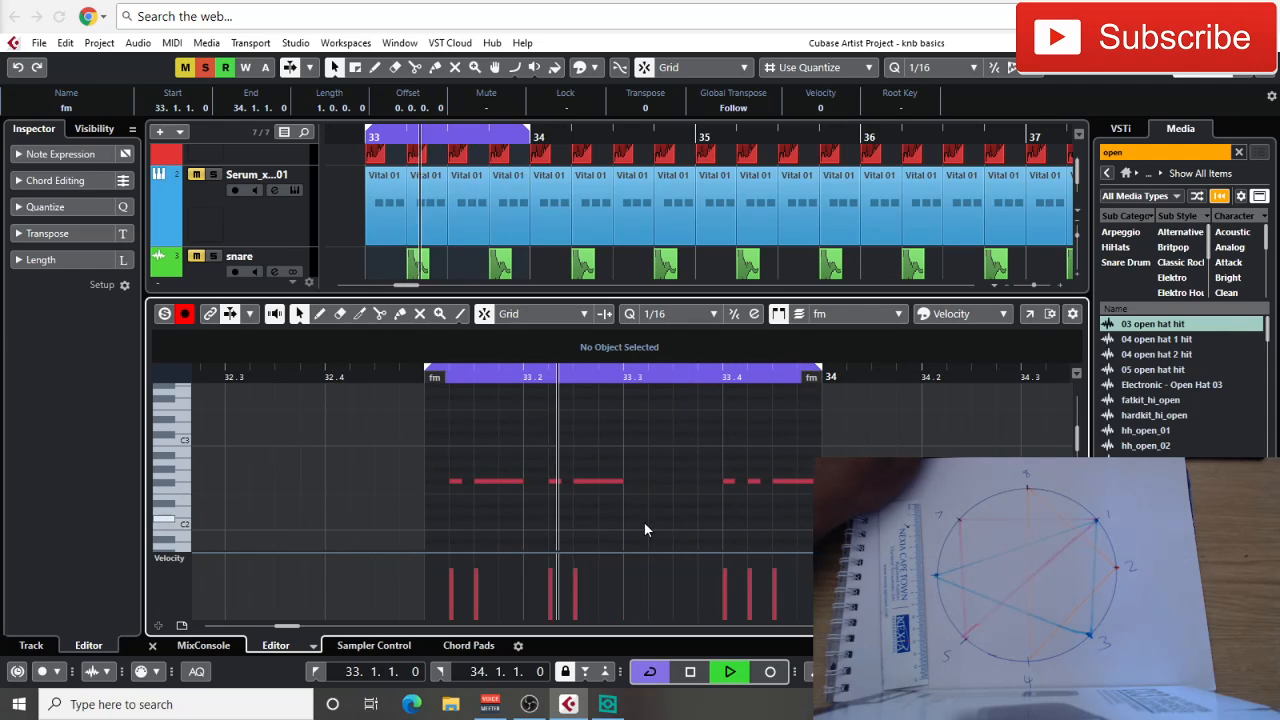
pyautogui.click(153, 646)
# - Delete all the old fm parts after 34.1.1, keeping only the edited one-bar part at bar 33
pyautogui.press('g')
pyautogui.press('g')
pyautogui.press('g')
pyautogui.press('g')
pyautogui.hscroll(4, 735, 478)
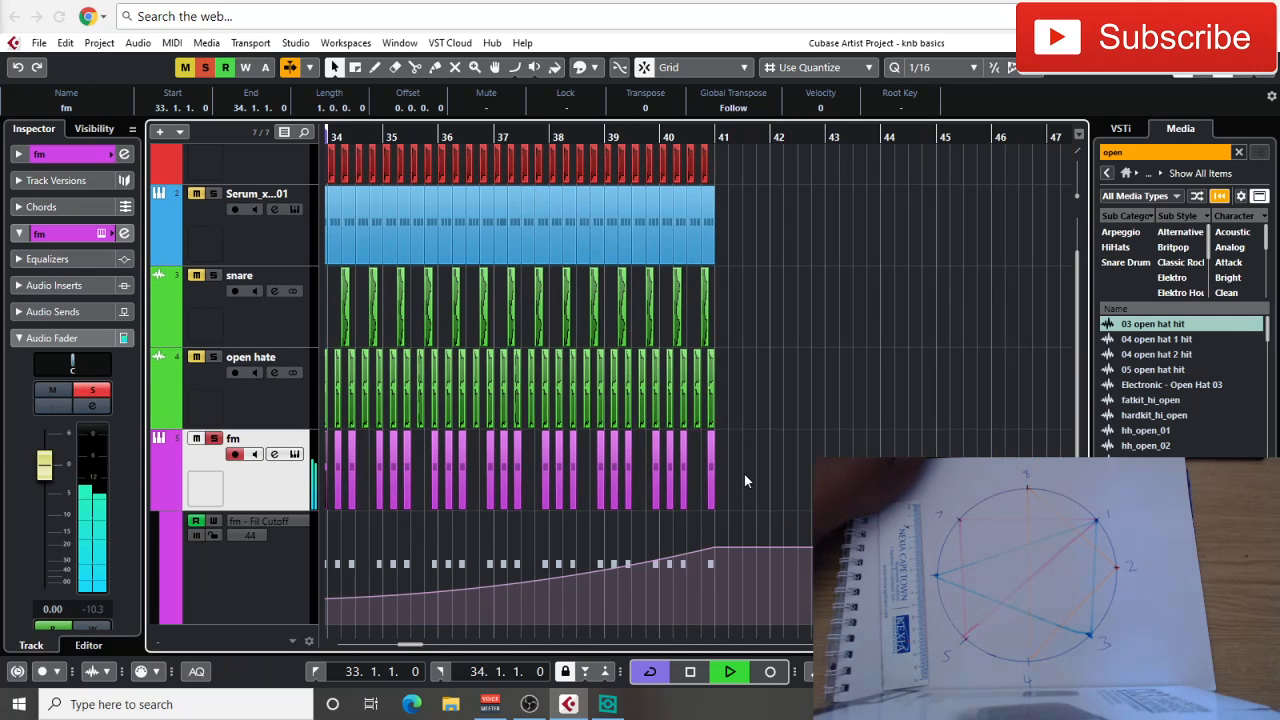
pyautogui.hscroll(-2, 744, 476)
pyautogui.moveTo(826, 462); pyautogui.dragTo(418, 461)
pyautogui.press('Delete')
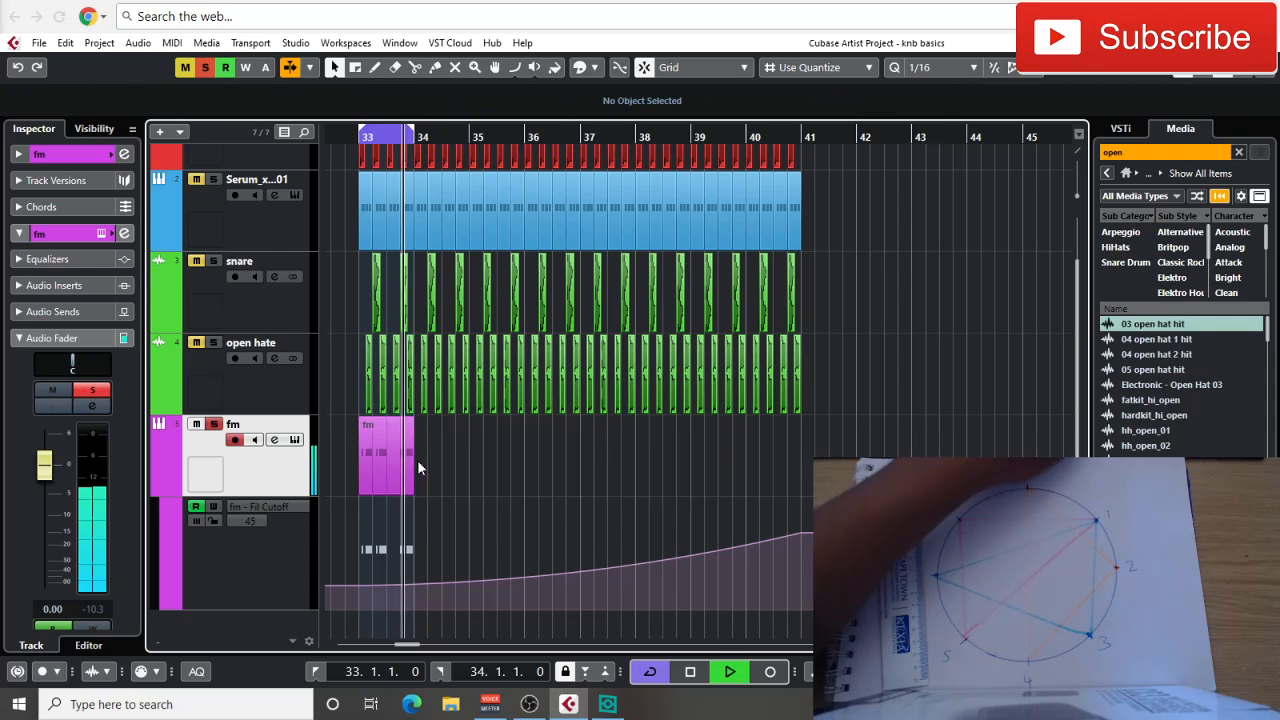
# - Duplicate the edited one-bar fm part seven times to fill the fm track up to 41.1.1
pyautogui.click(386, 463)
pyautogui.hotkey('ctrl', 'd')
pyautogui.hotkey('ctrl', 'd')
pyautogui.hotkey('ctrl', 'd')
pyautogui.hotkey('ctrl', 'd')
pyautogui.hotkey('ctrl', 'd')
pyautogui.hotkey('ctrl', 'd')
pyautogui.hotkey('ctrl', 'd')
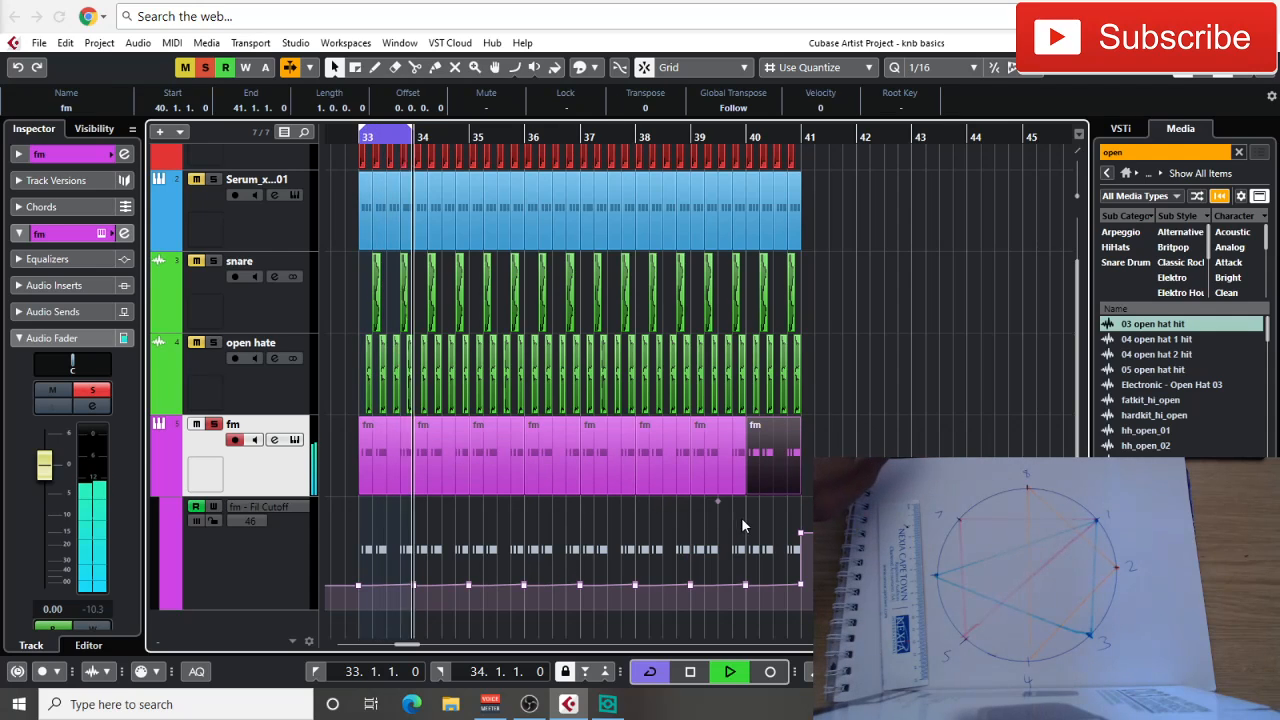
# - Delete the duplicated Fil Cutoff automation points along the fm ramp and set the loop range across all fm parts, 33.1.1 to 41.1.1
pyautogui.moveTo(808, 577); pyautogui.dragTo(394, 608)
pyautogui.press('Delete')
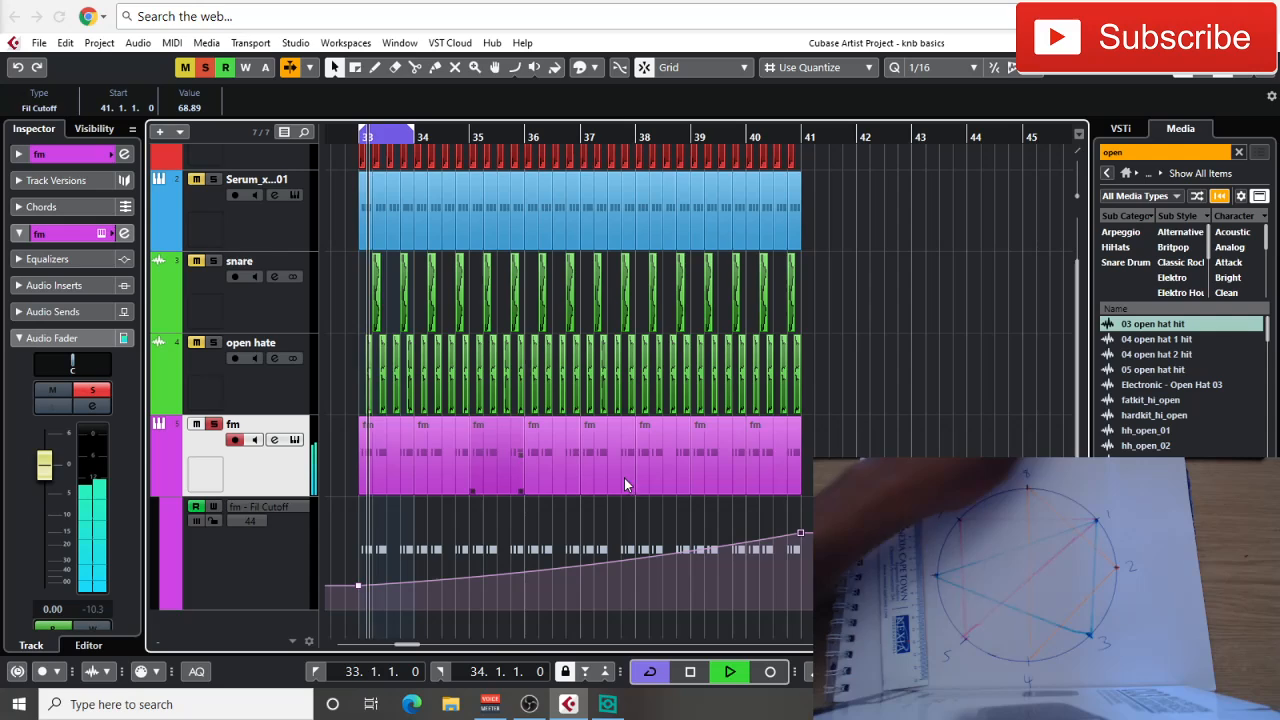
pyautogui.moveTo(813, 469); pyautogui.dragTo(357, 476)
pyautogui.press('p')
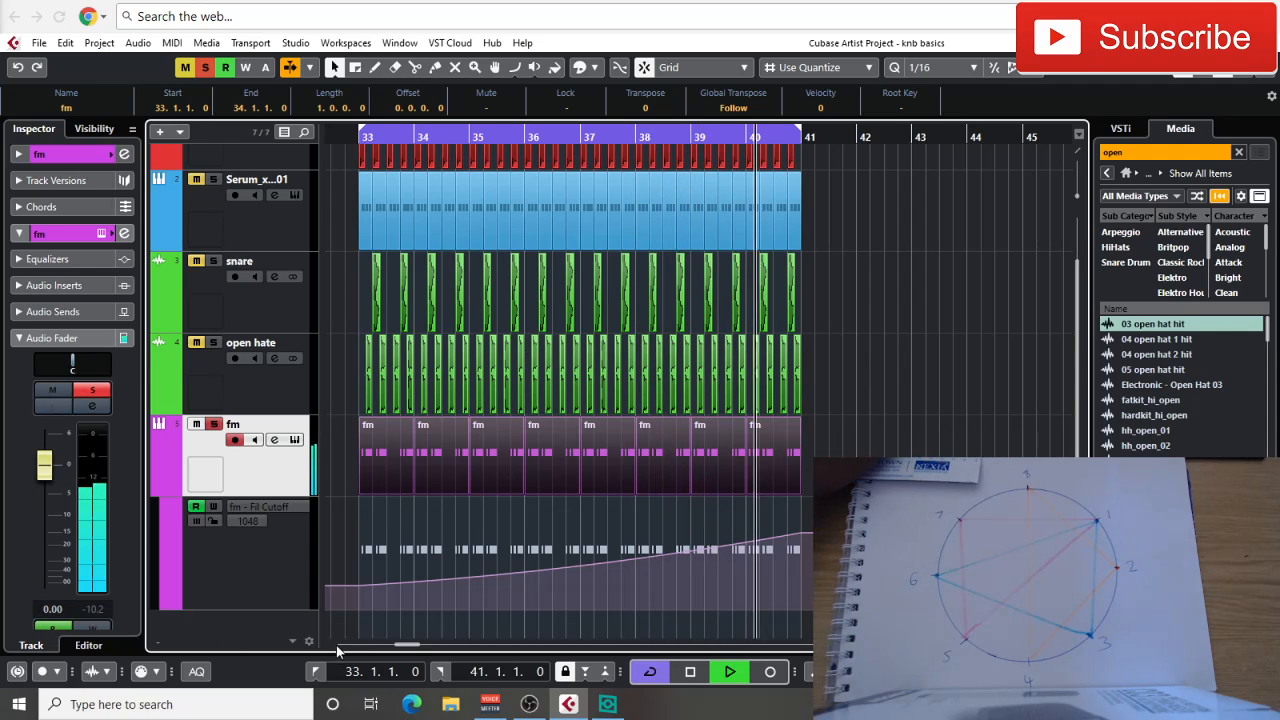
# - Cancel the fm solo and unmute the remaining tracks including Serum, listen to the full loop, and stop playback
pyautogui.scroll(2, 188, 185)
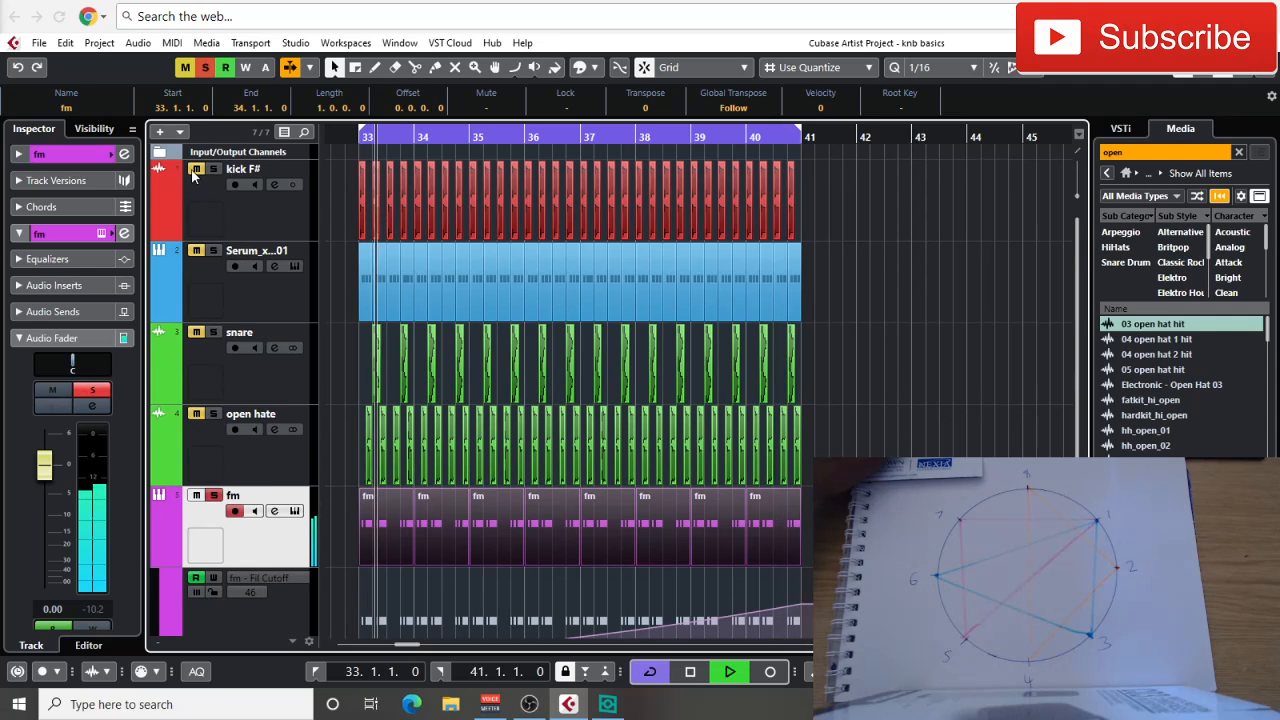
pyautogui.click(196, 170)
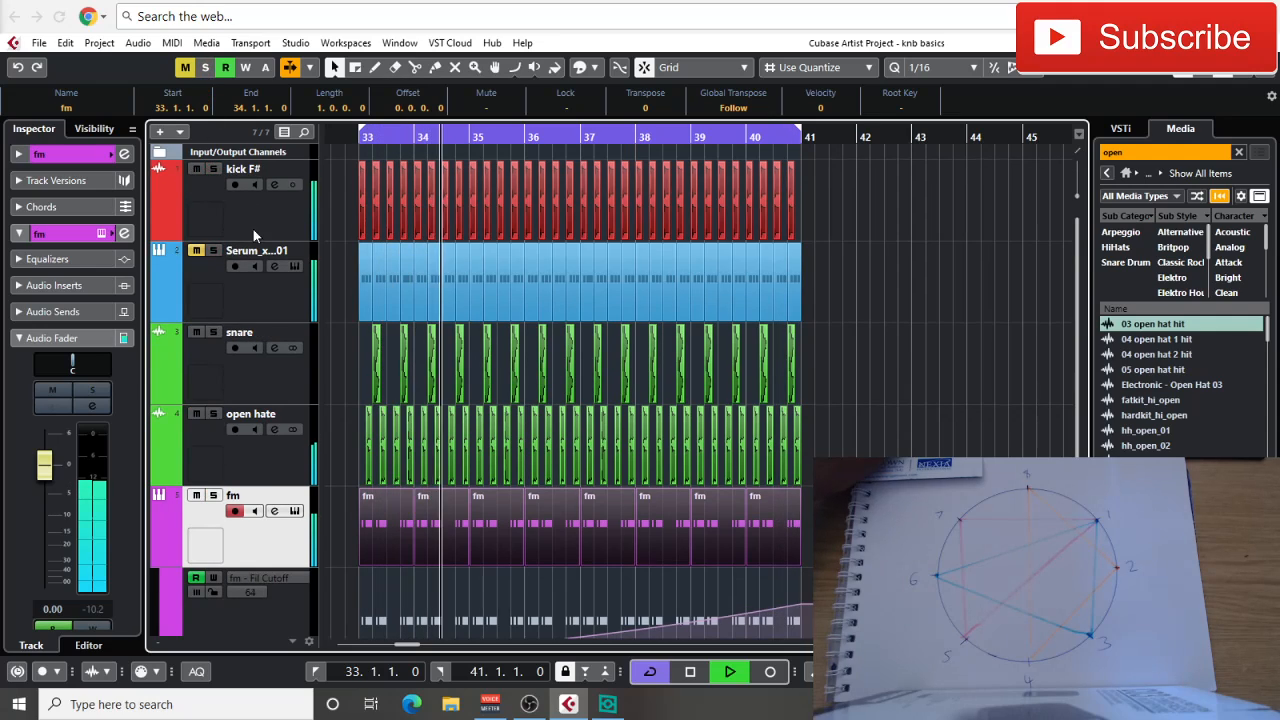
pyautogui.scroll(-2, 324, 337)
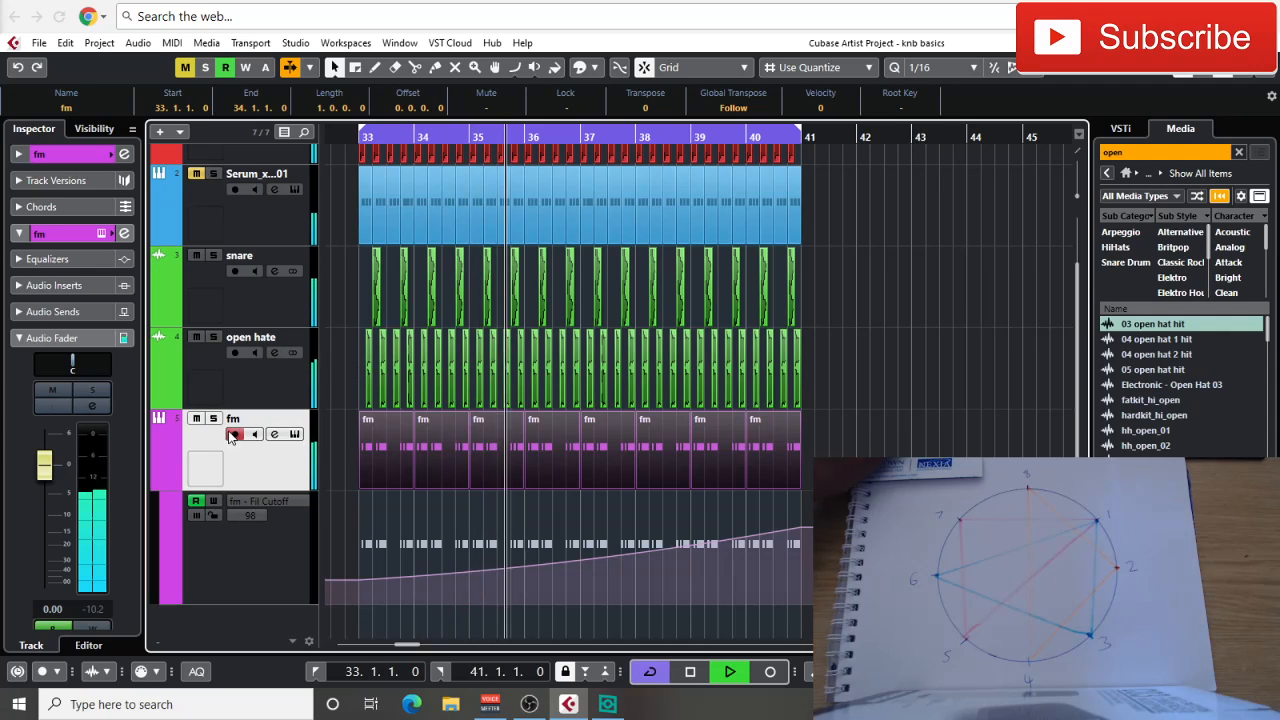
pyautogui.scroll(2, 212, 410)
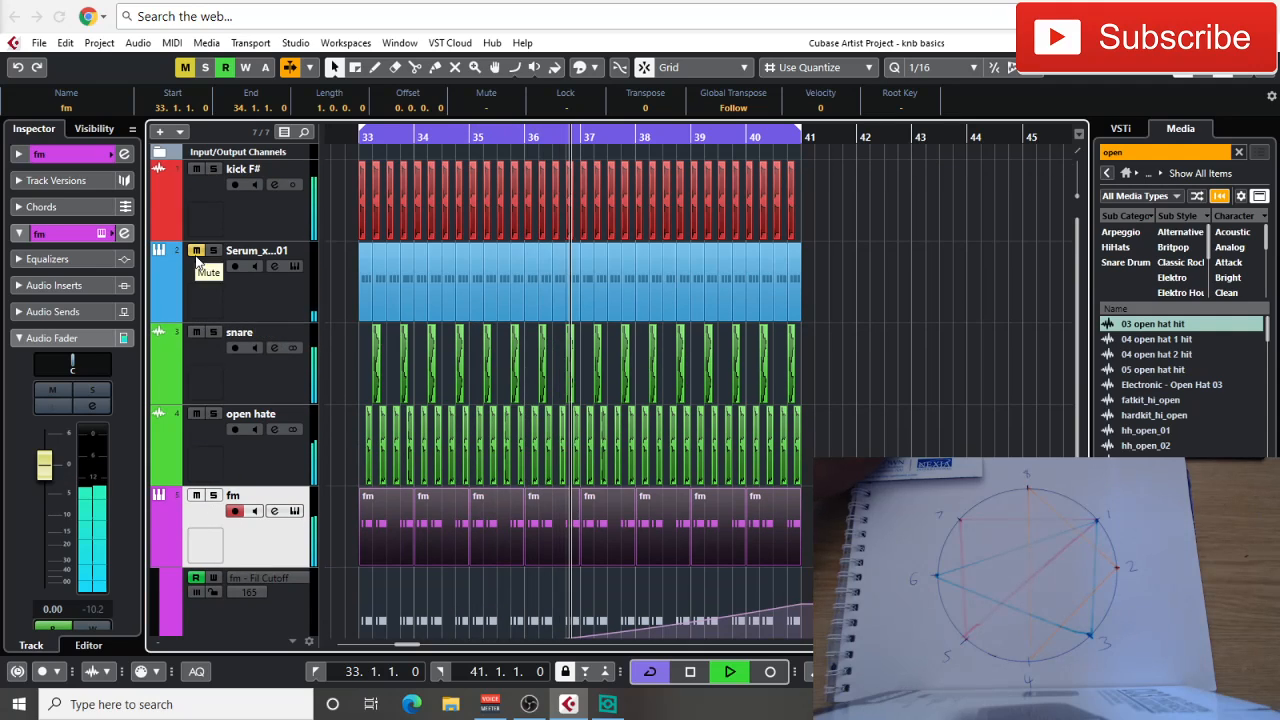
pyautogui.click(196, 251)
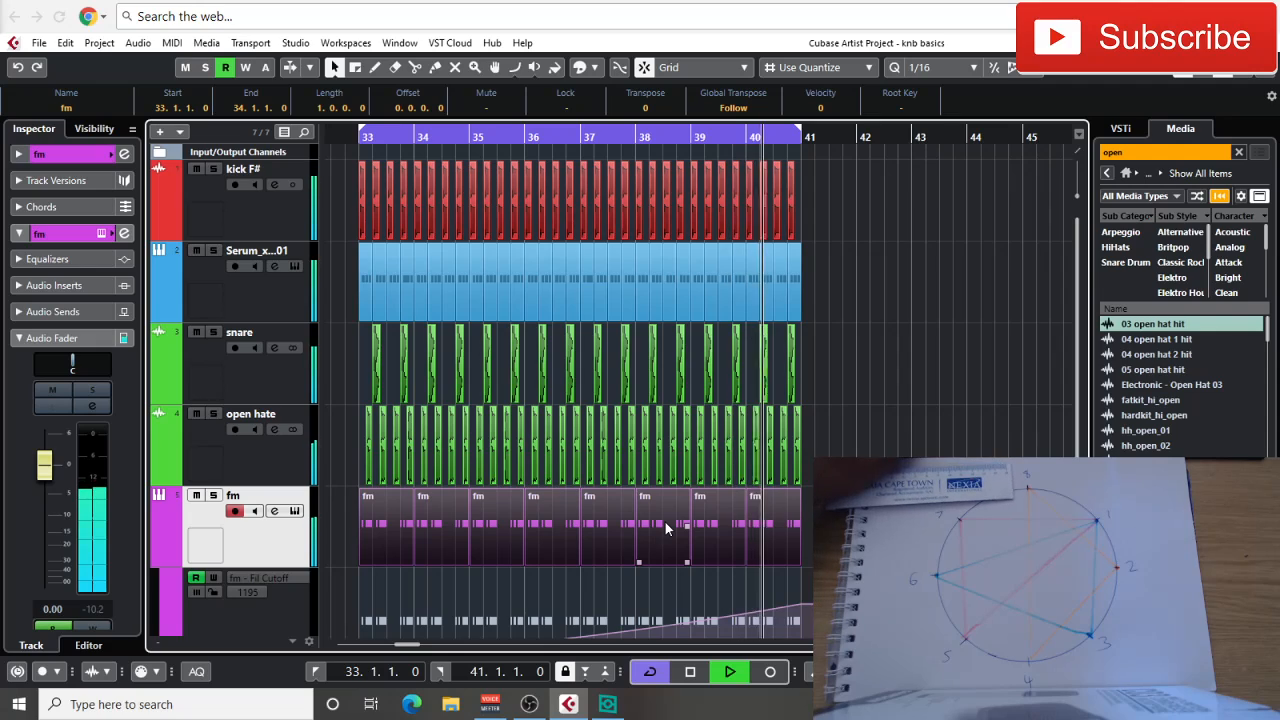
pyautogui.scroll(-2, 775, 524)
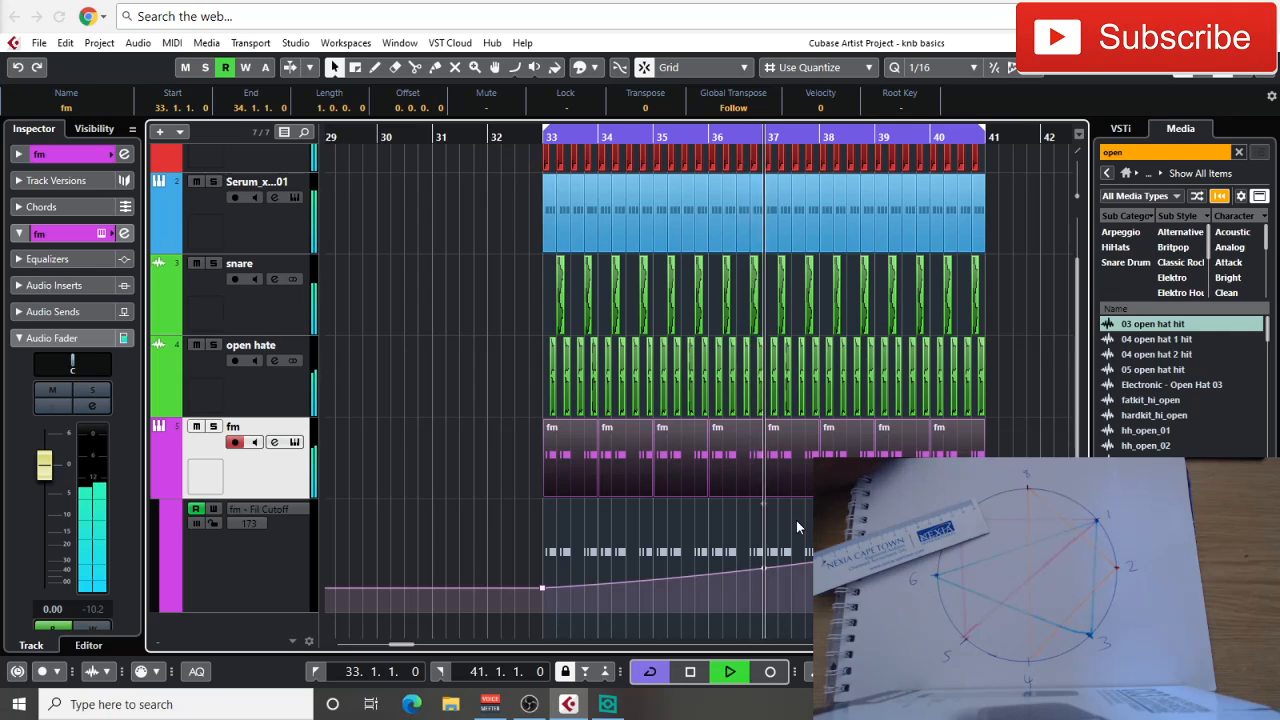
pyautogui.press('space')
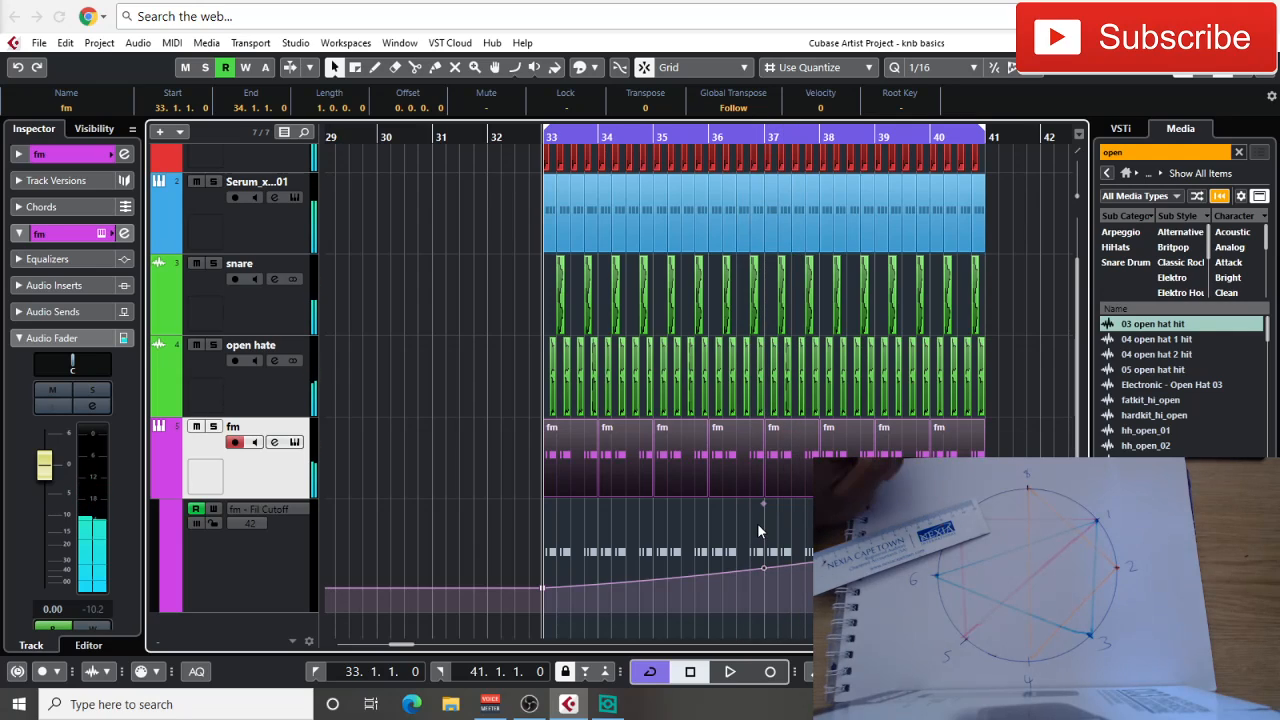